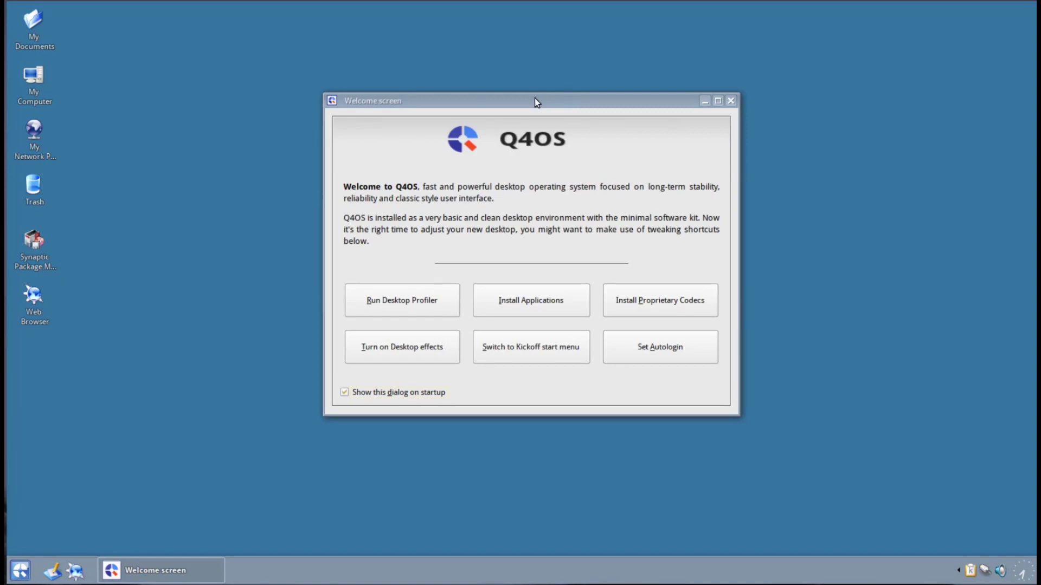
# Step: Drag the Q4OS Welcome window slightly upward by its title bar
pyautogui.moveTo(535, 98); pyautogui.dragTo(531, 73)
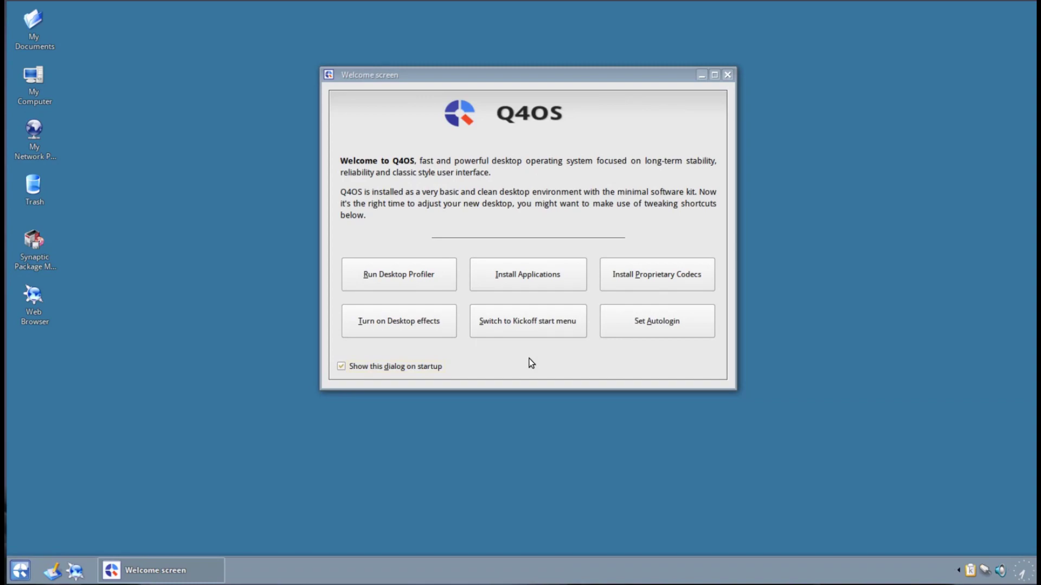
pyautogui.click(540, 277)
pyautogui.moveTo(352, 276); pyautogui.dragTo(442, 43)
pyautogui.moveTo(551, 321); pyautogui.dragTo(820, 523)
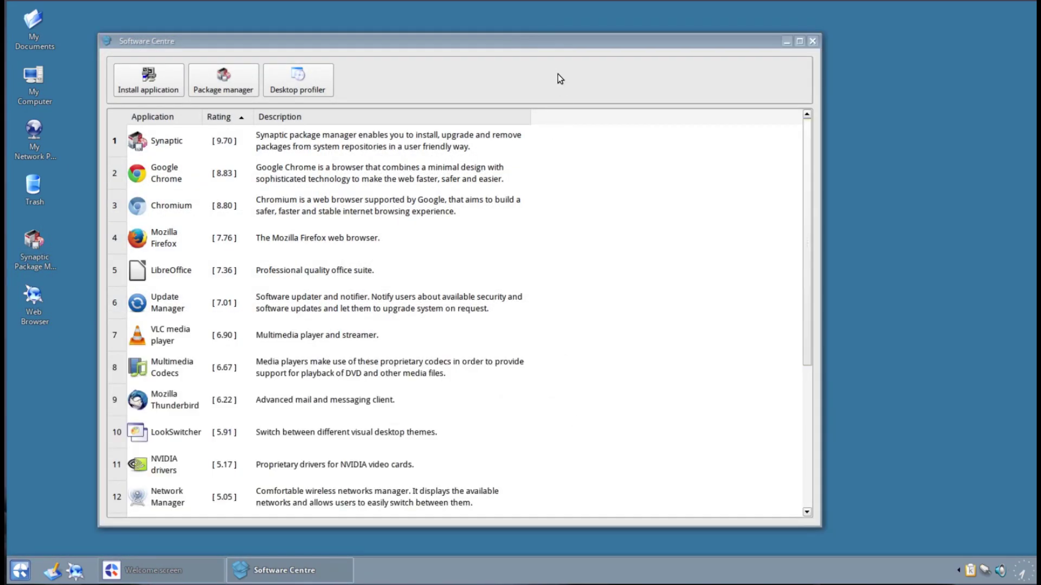
pyautogui.moveTo(553, 35); pyautogui.dragTo(555, 17)
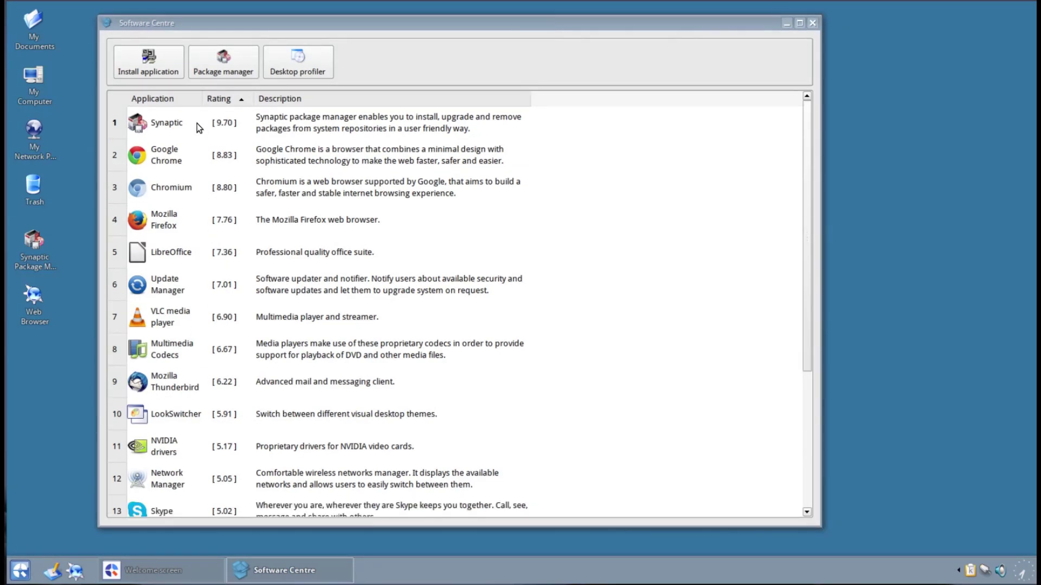
pyautogui.scroll(-2, 206, 297)
pyautogui.scroll(2, 206, 297)
pyautogui.scroll(-2, 206, 297)
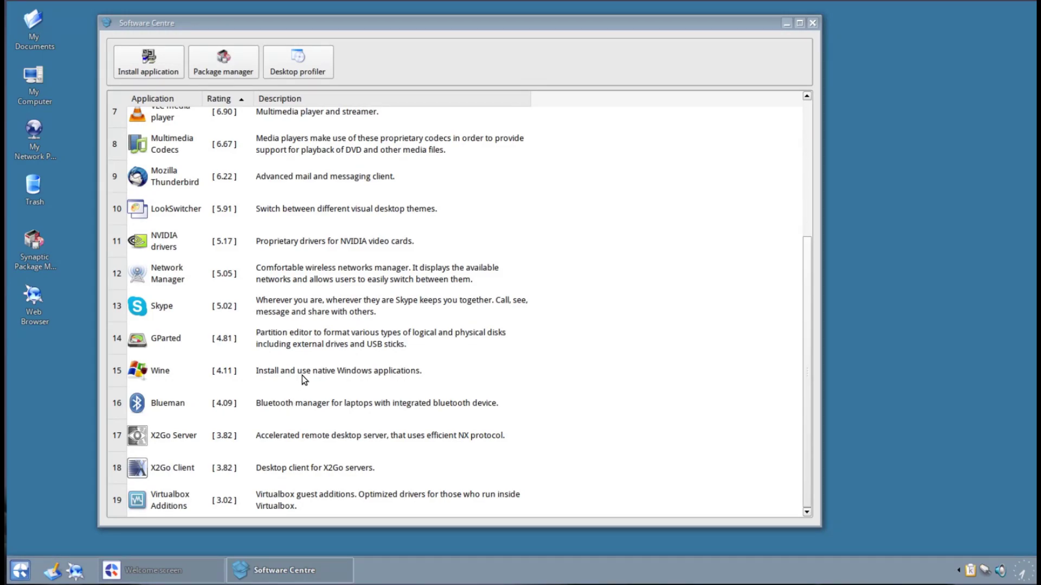
pyautogui.scroll(5, 332, 354)
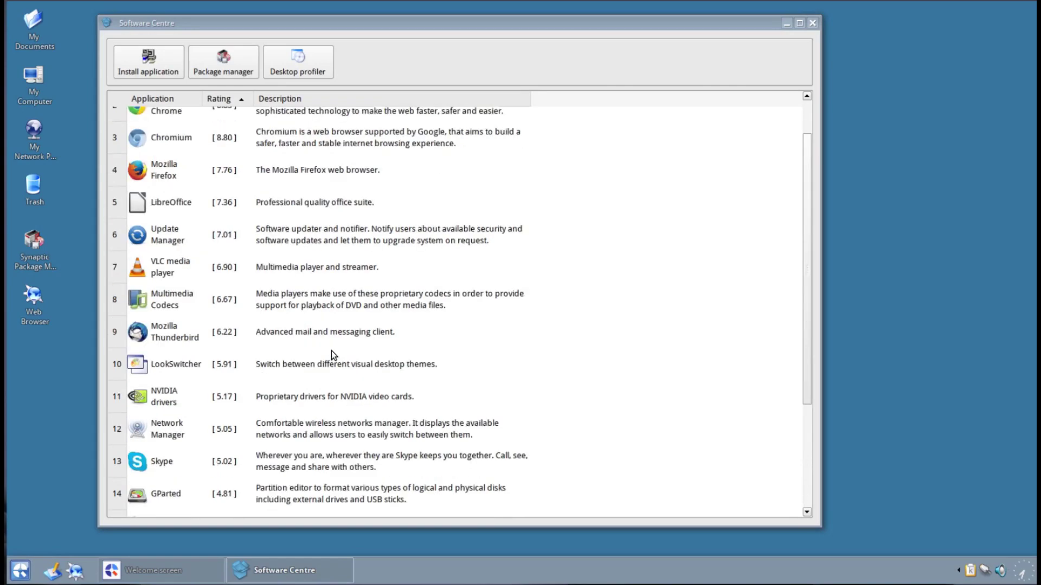
pyautogui.scroll(-2, 331, 350)
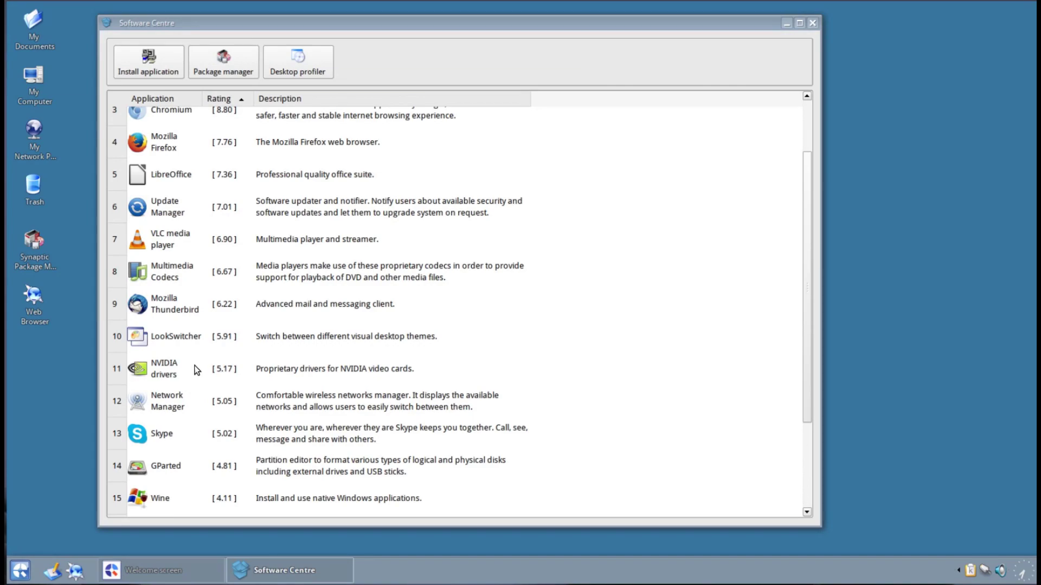
pyautogui.scroll(2, 203, 377)
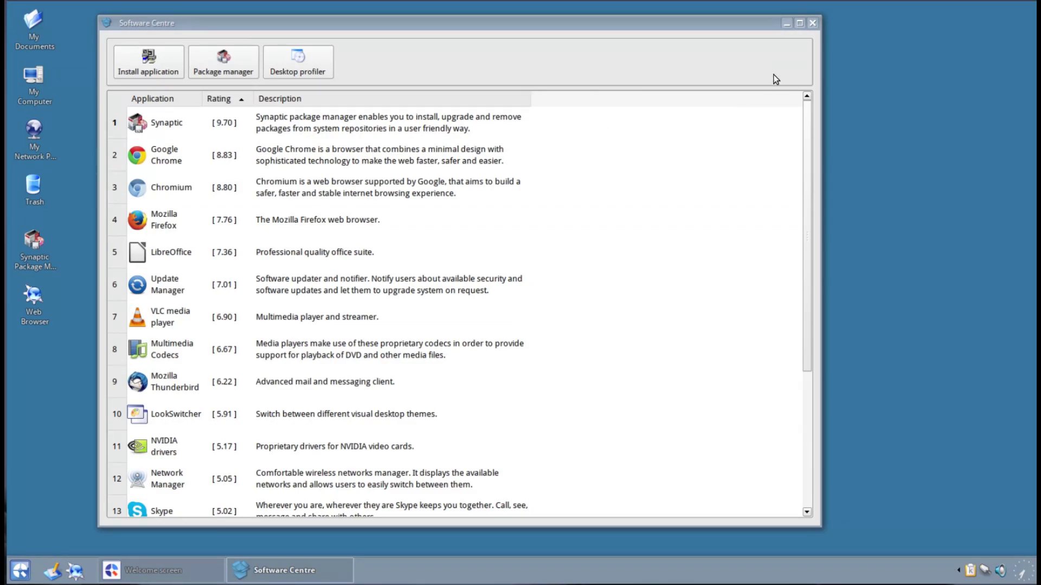
pyautogui.click(812, 24)
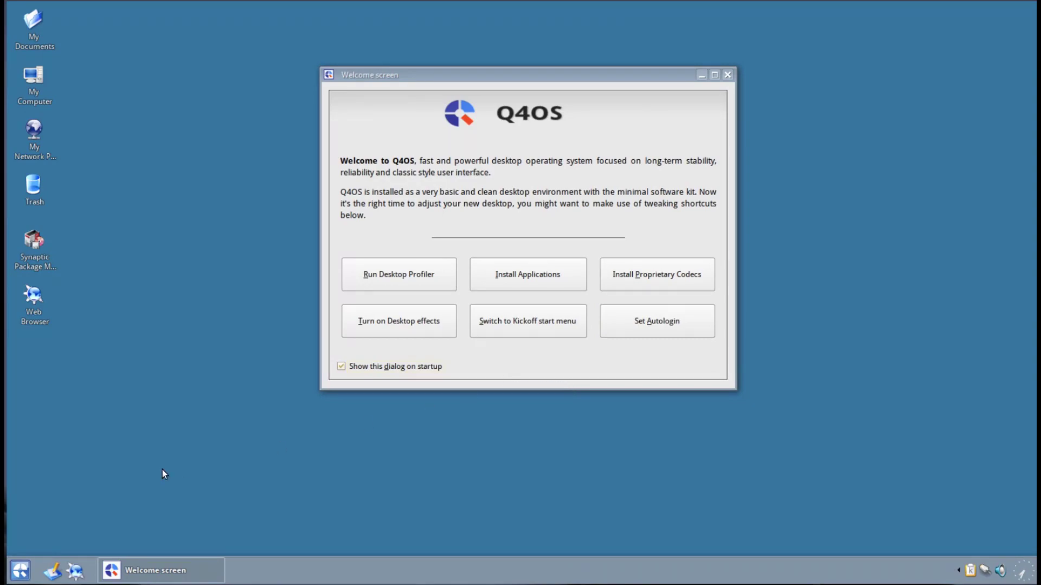
# Step: Browse the start menu to Applications > Programs > Games and back, then open the start menu switcher
pyautogui.click(21, 571)
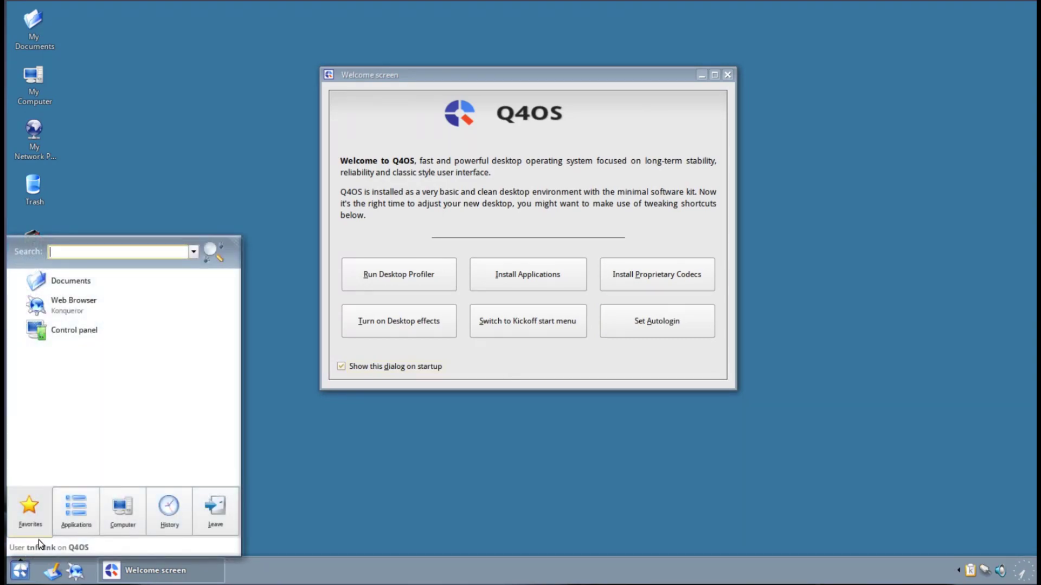
pyautogui.click(74, 509)
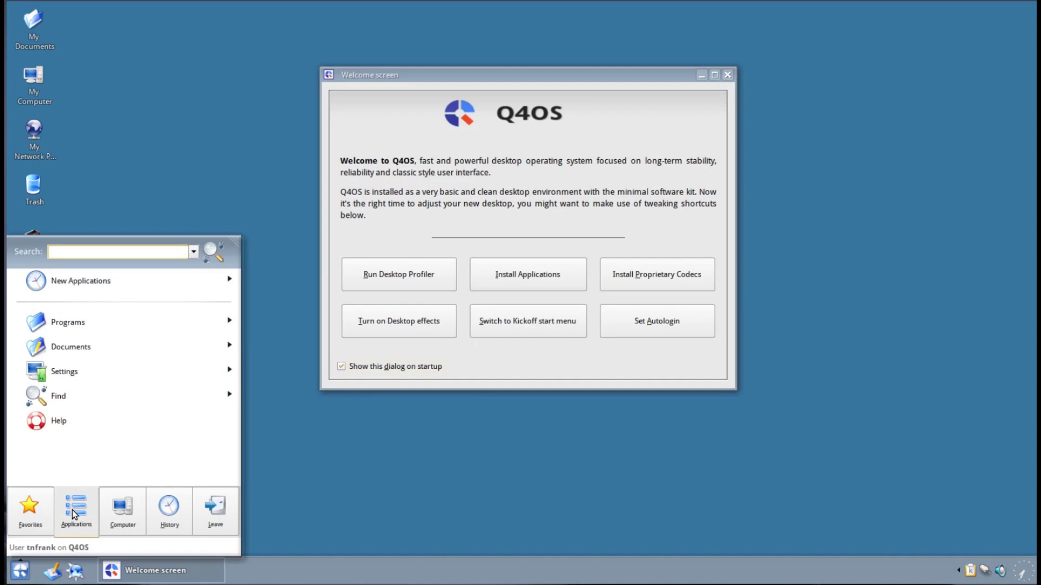
pyautogui.click(81, 323)
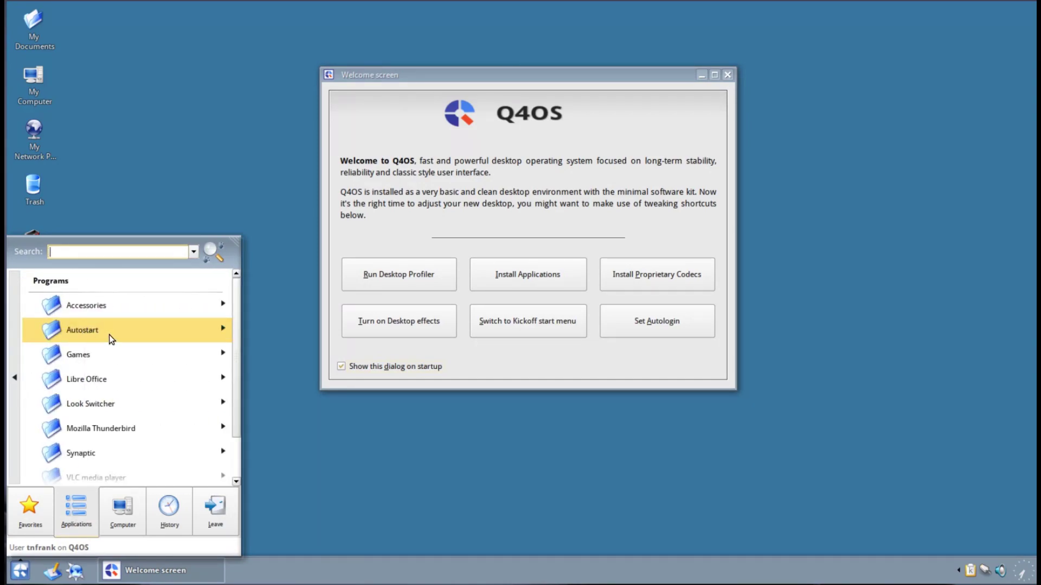
pyautogui.click(104, 355)
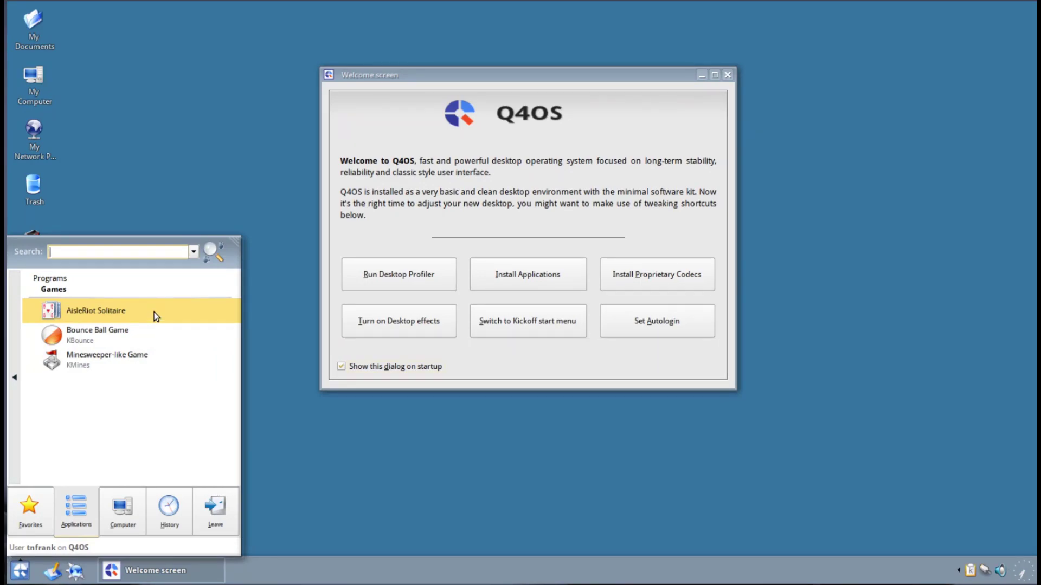
pyautogui.click(14, 381)
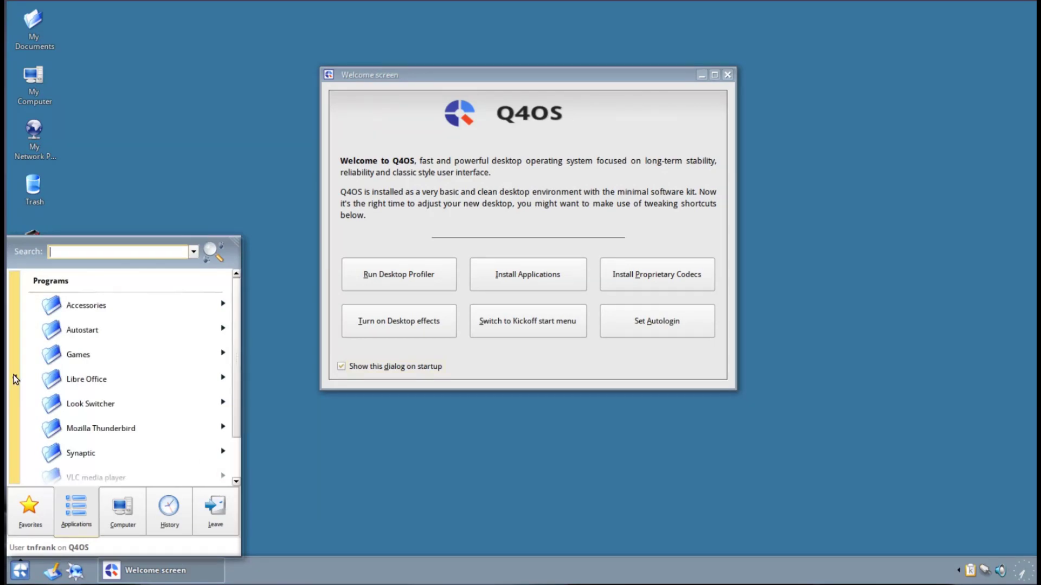
pyautogui.click(15, 380)
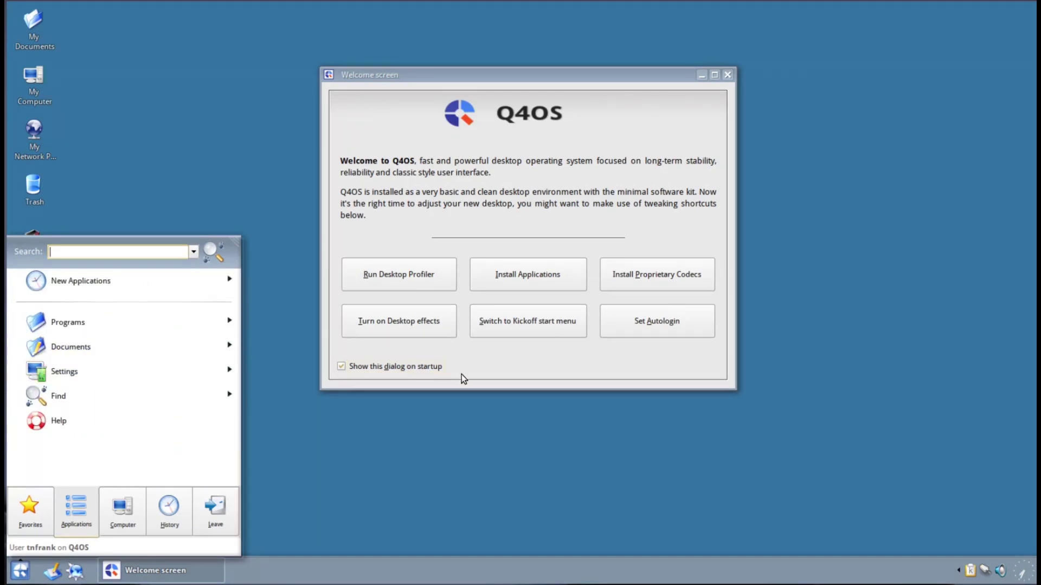
pyautogui.click(541, 321)
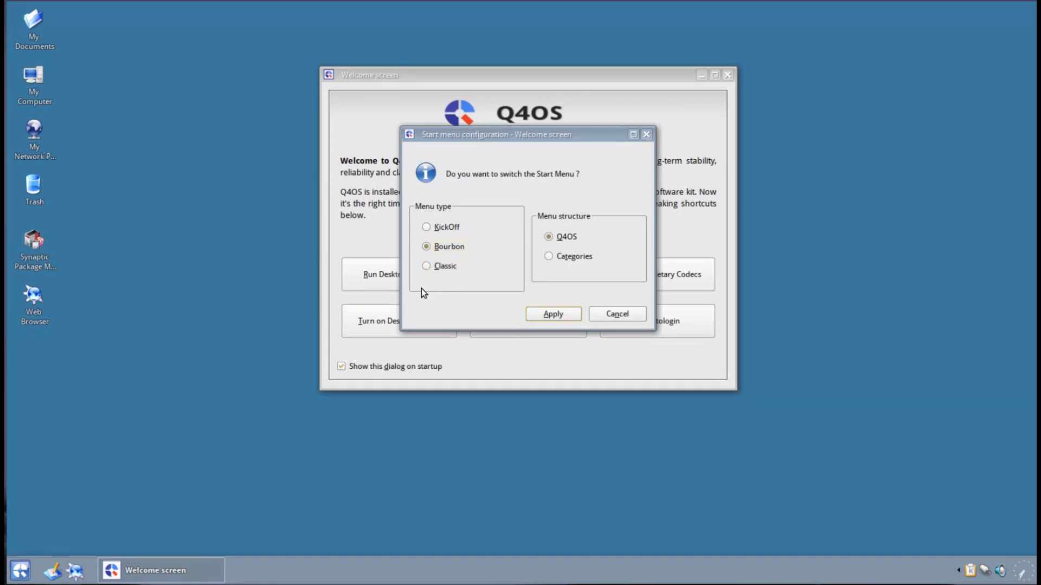
# Step: Switch to the KickOff start menu and browse its Programs categories
pyautogui.click(426, 227)
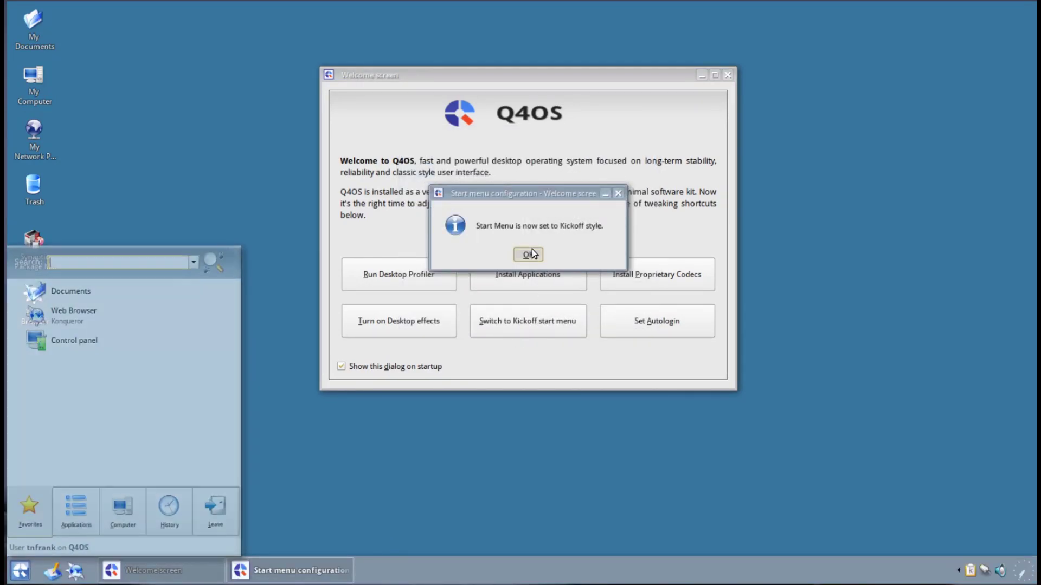
pyautogui.click(539, 255)
pyautogui.click(18, 574)
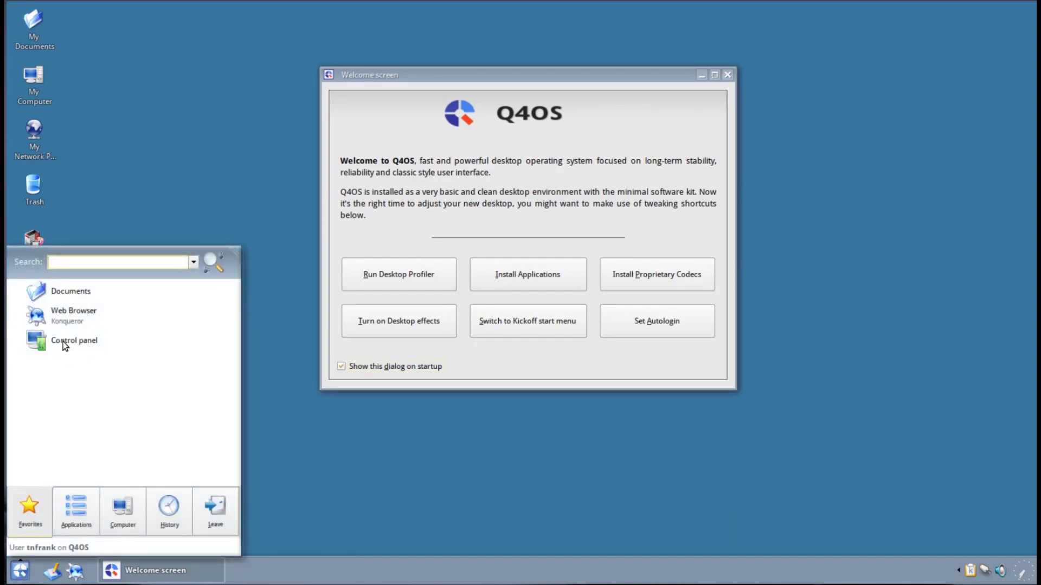
pyautogui.click(76, 507)
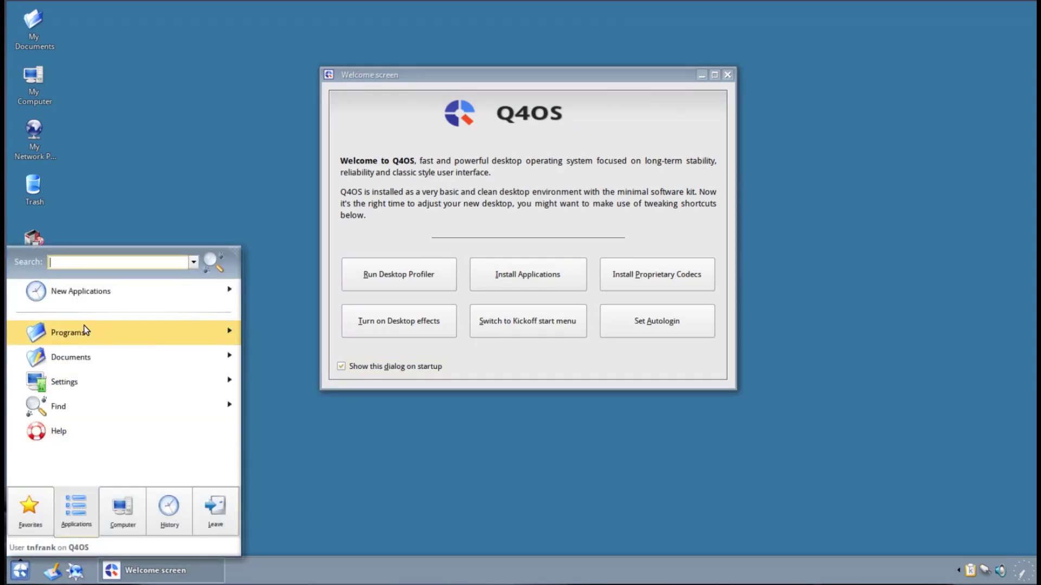
pyautogui.click(219, 335)
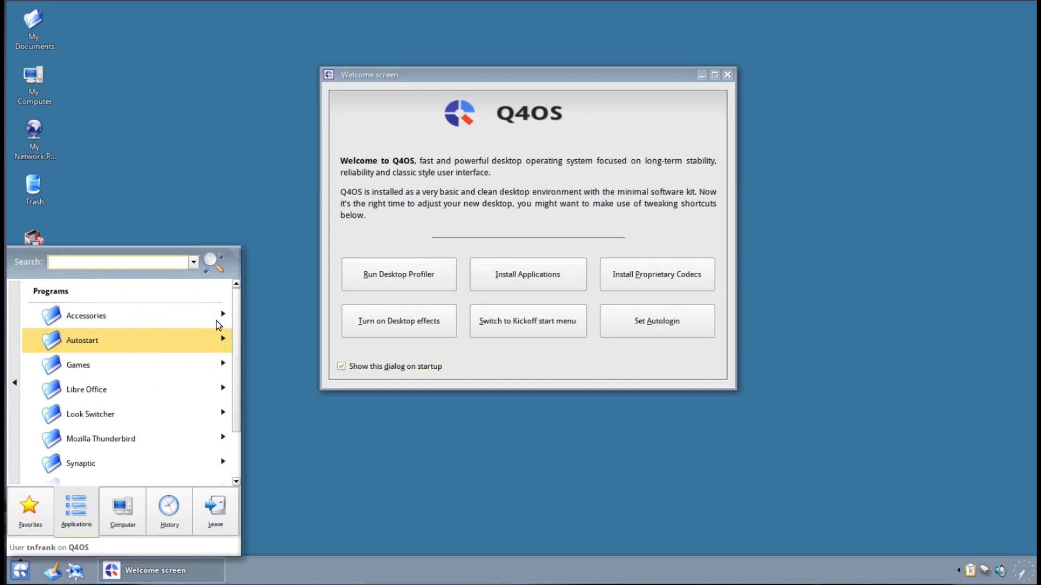
pyautogui.click(217, 315)
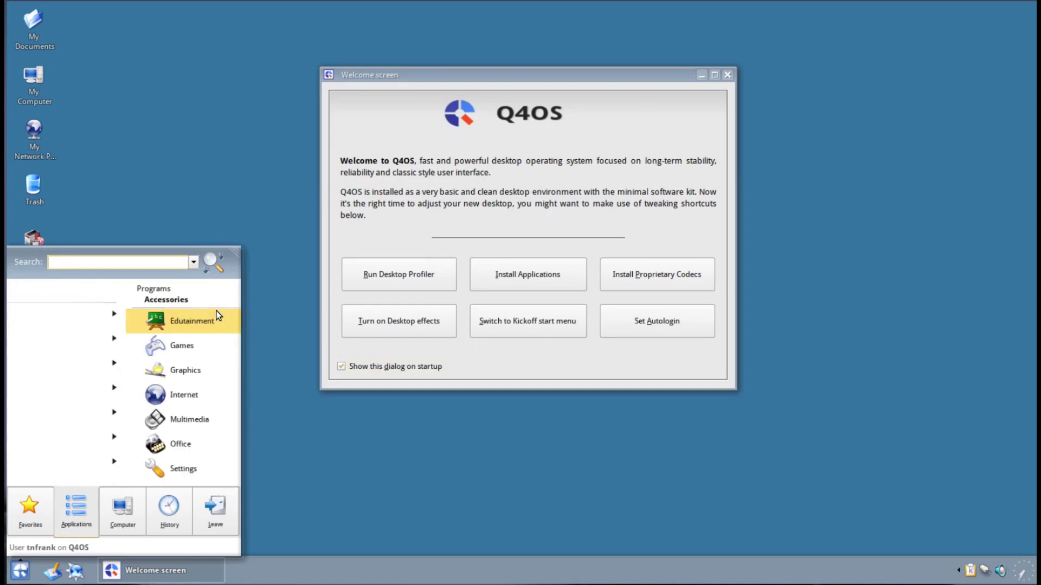
pyautogui.click(332, 474)
# Step: Switch back to the Classic start menu and look through its entries
pyautogui.click(534, 320)
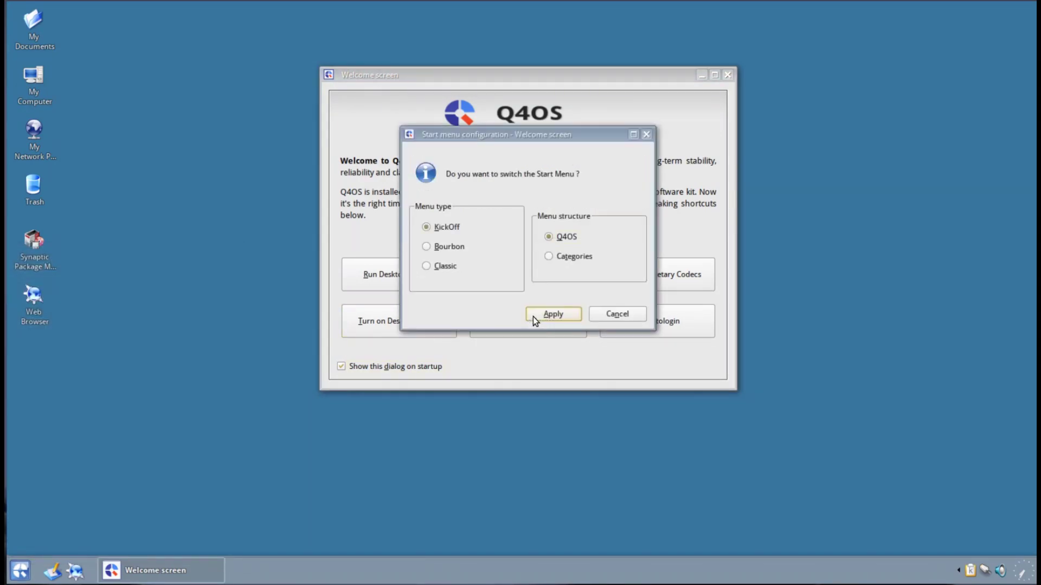
pyautogui.click(426, 266)
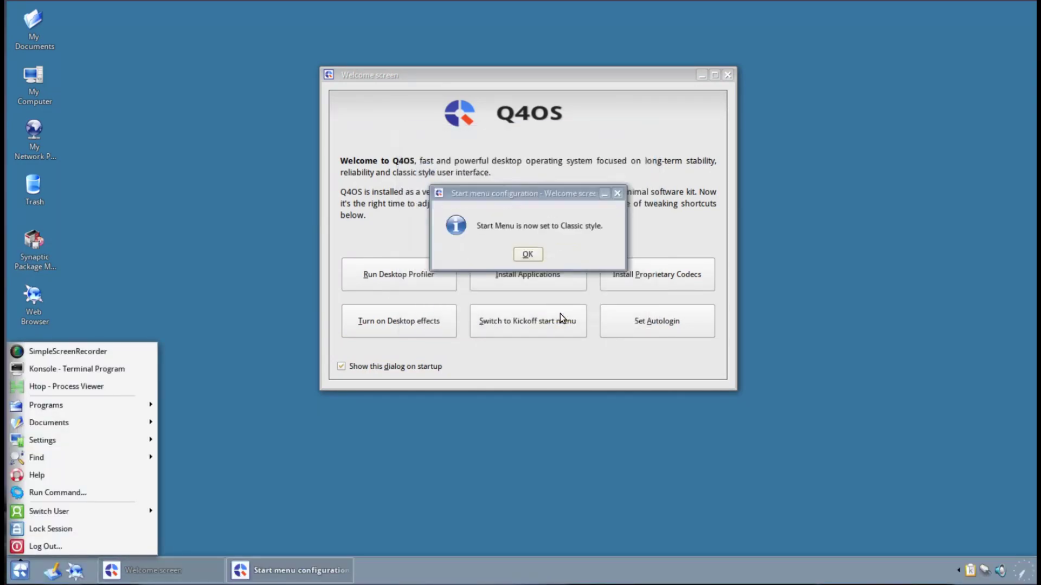
pyautogui.click(527, 253)
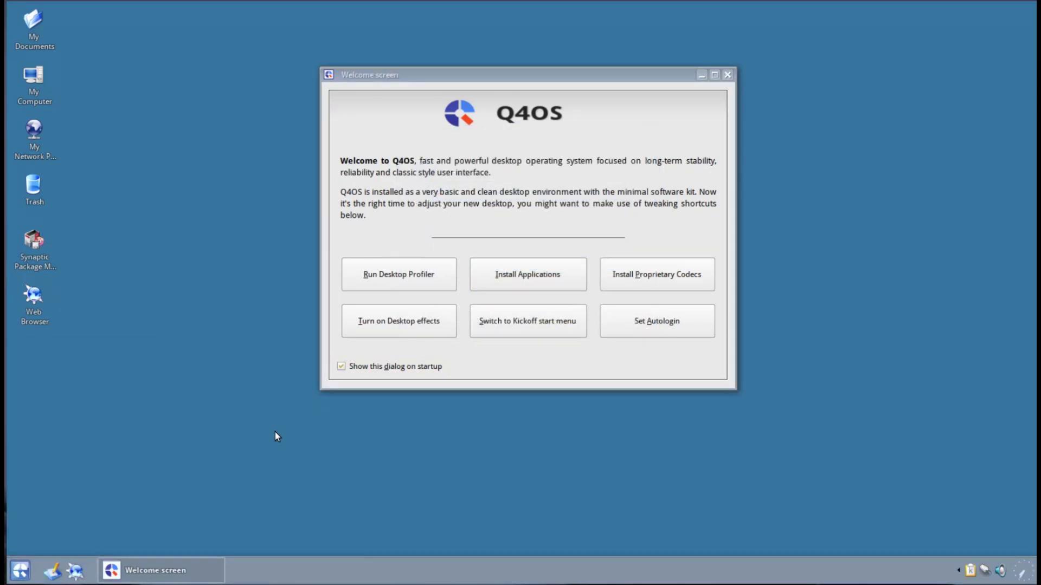
pyautogui.click(23, 568)
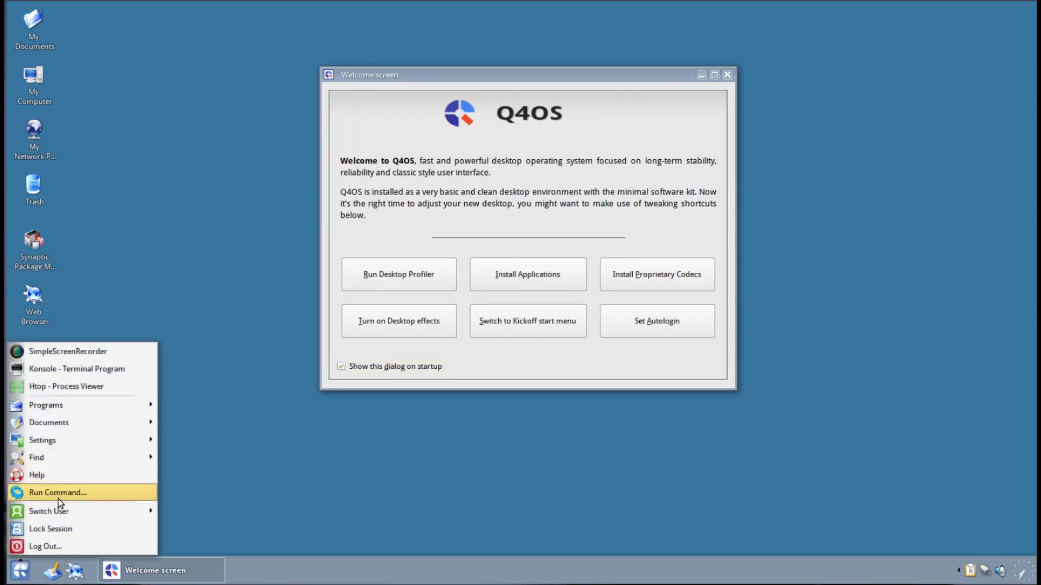
pyautogui.moveTo(73, 512)
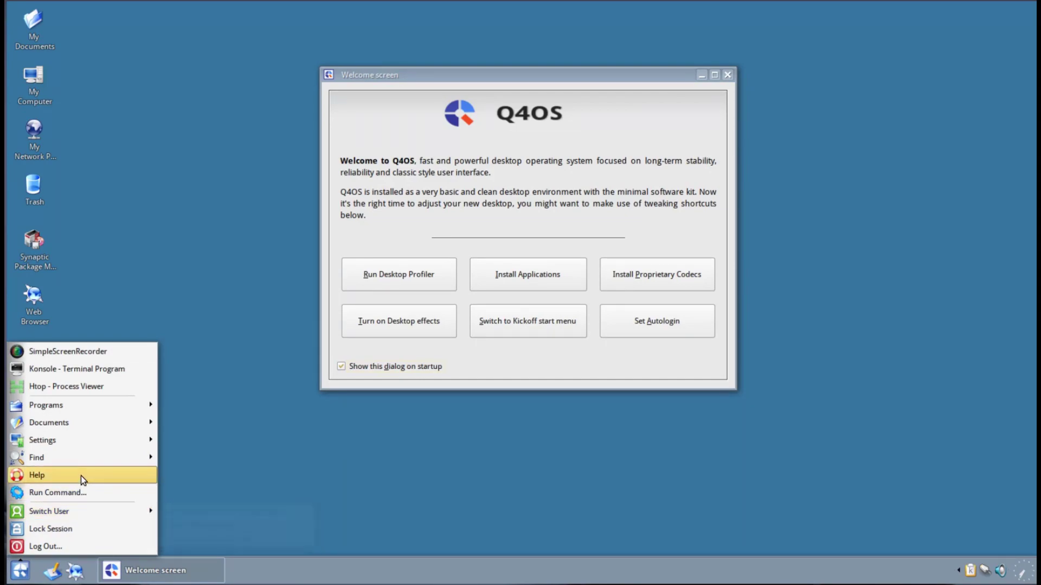
pyautogui.moveTo(92, 463)
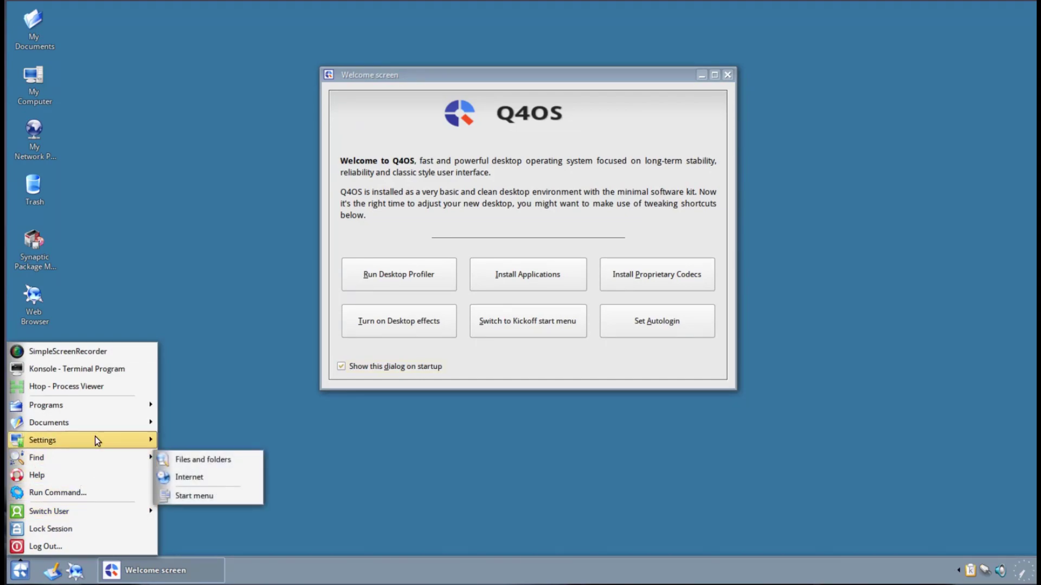
pyautogui.moveTo(95, 438)
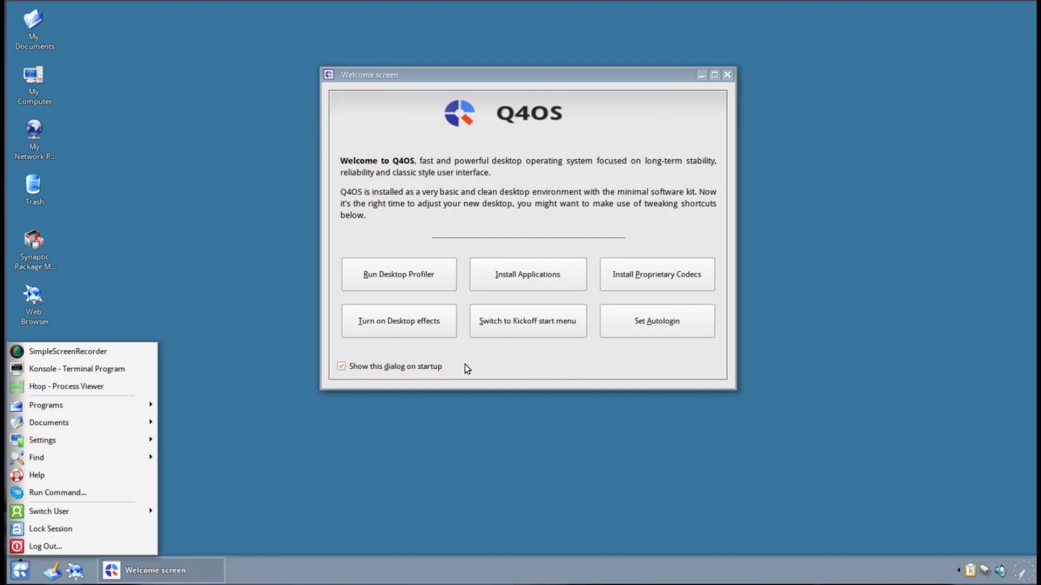
pyautogui.click(503, 326)
pyautogui.click(504, 326)
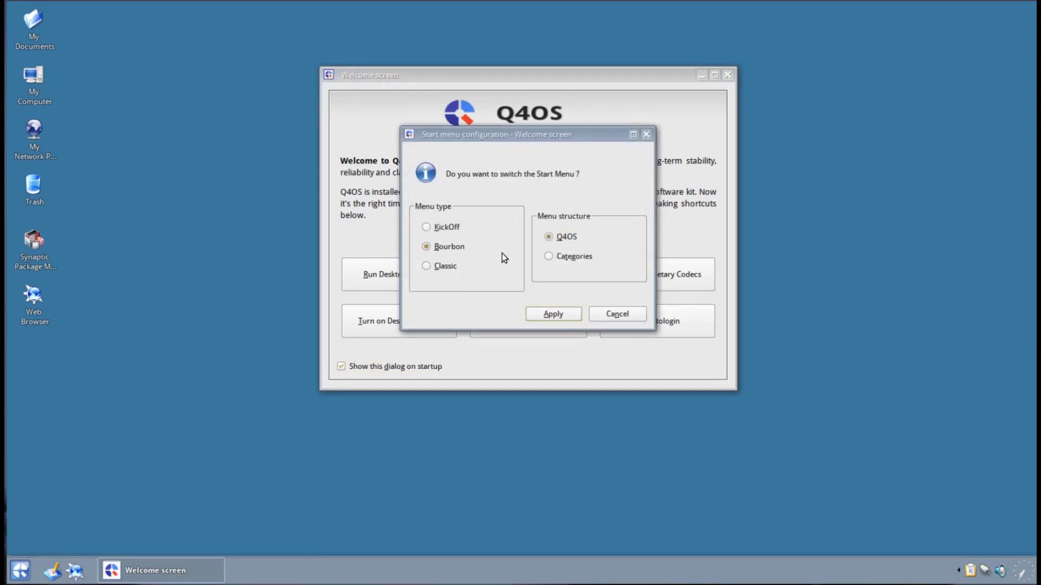
pyautogui.click(557, 319)
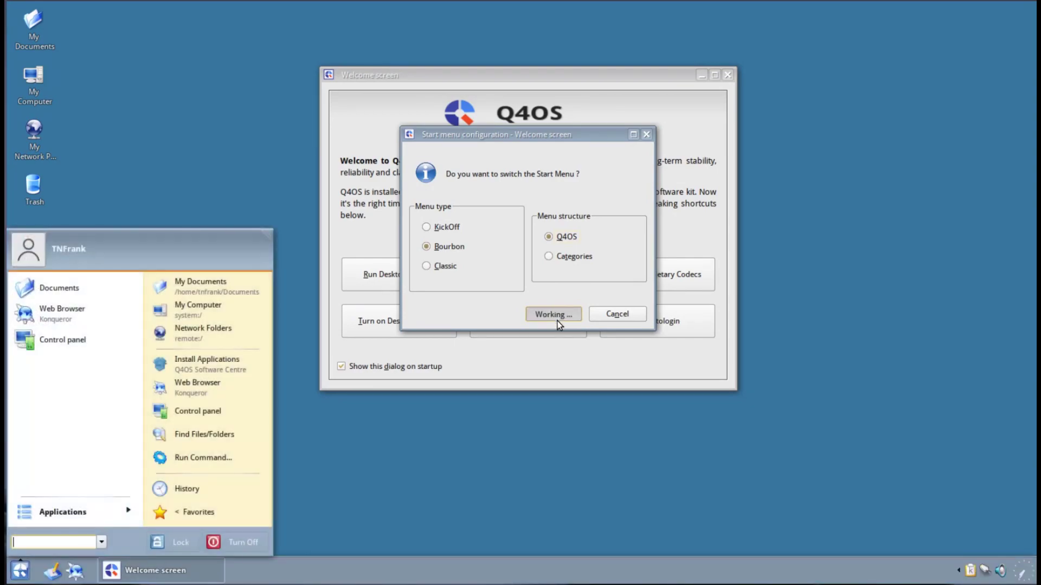
pyautogui.click(527, 254)
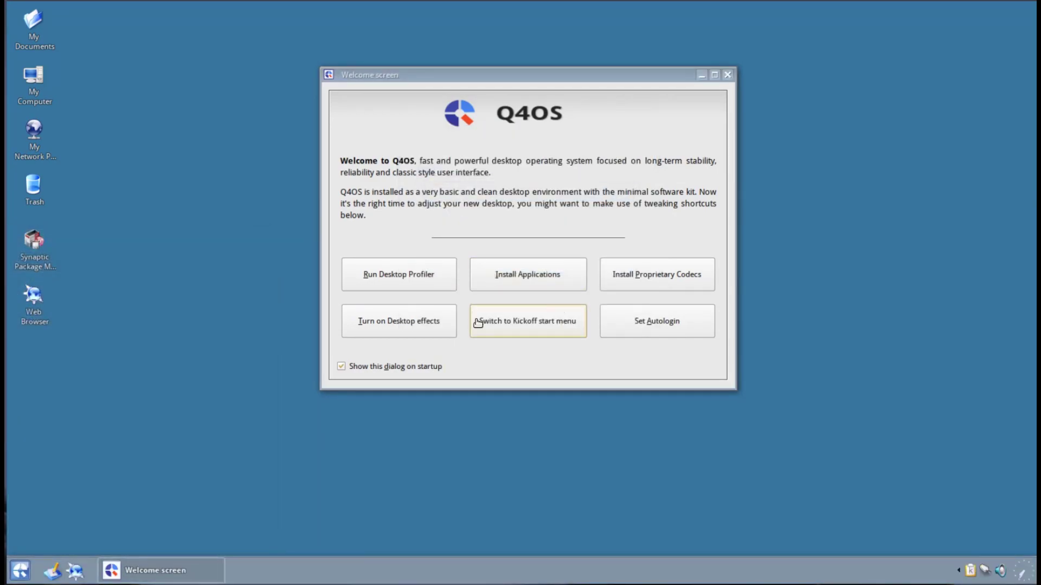
pyautogui.click(20, 570)
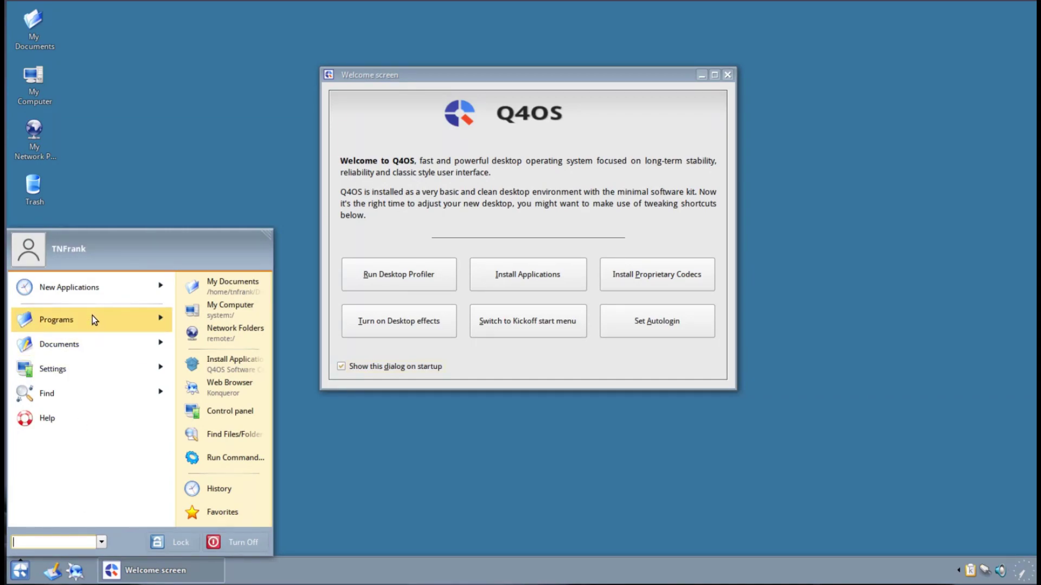
pyautogui.moveTo(92, 320)
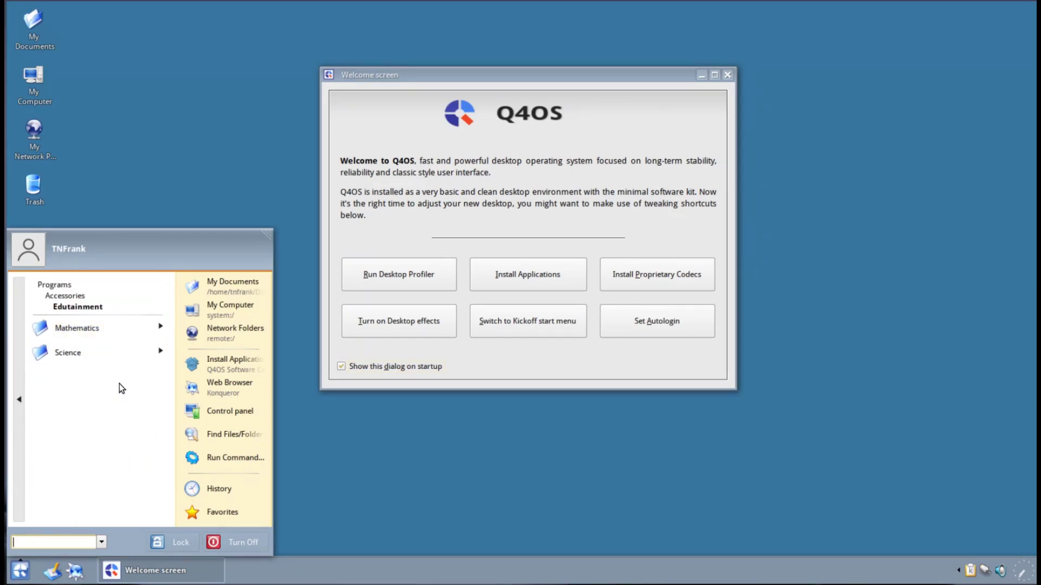
pyautogui.click(22, 403)
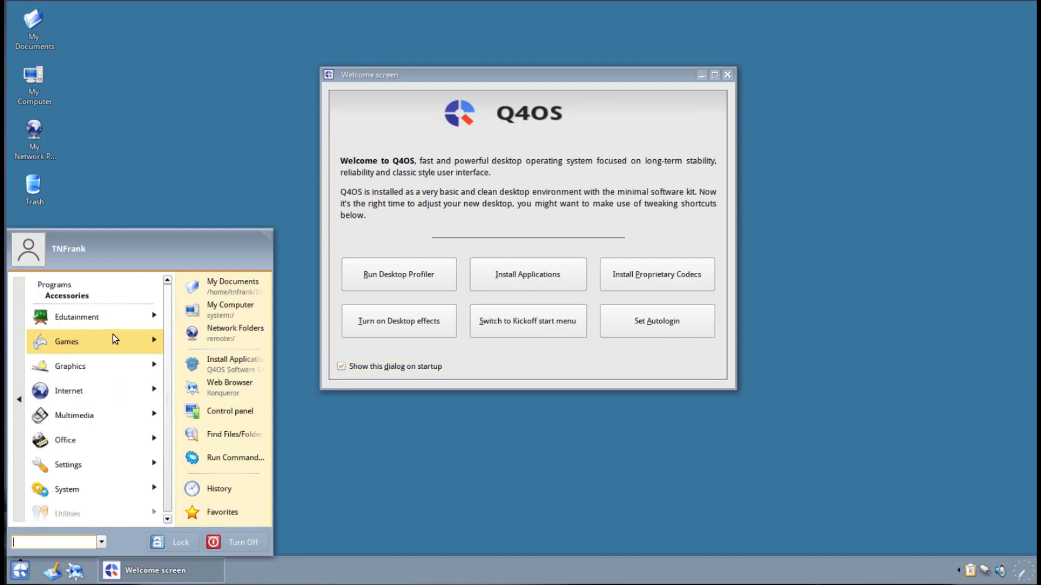
pyautogui.moveTo(112, 343)
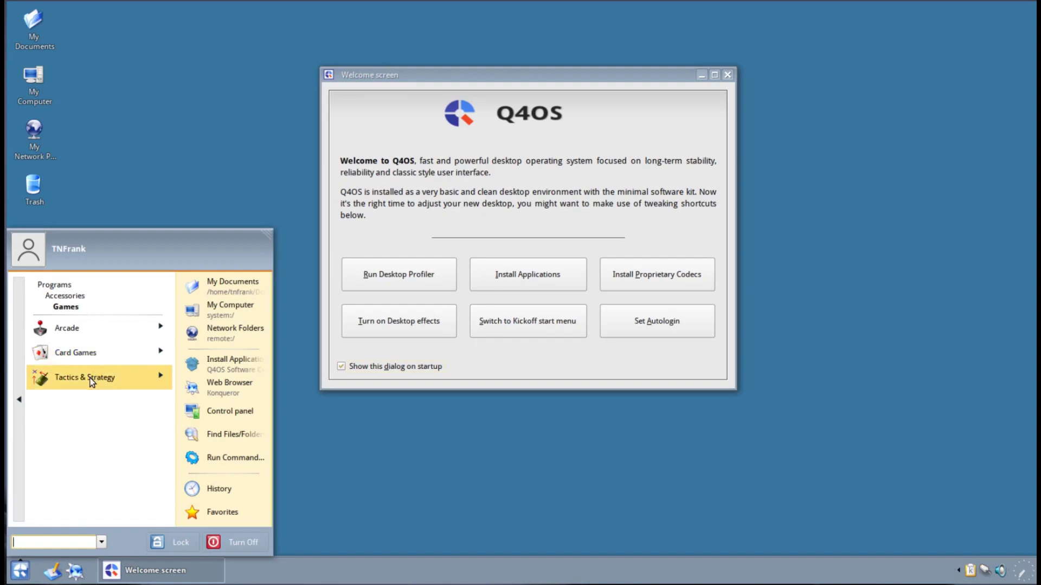
pyautogui.click(17, 400)
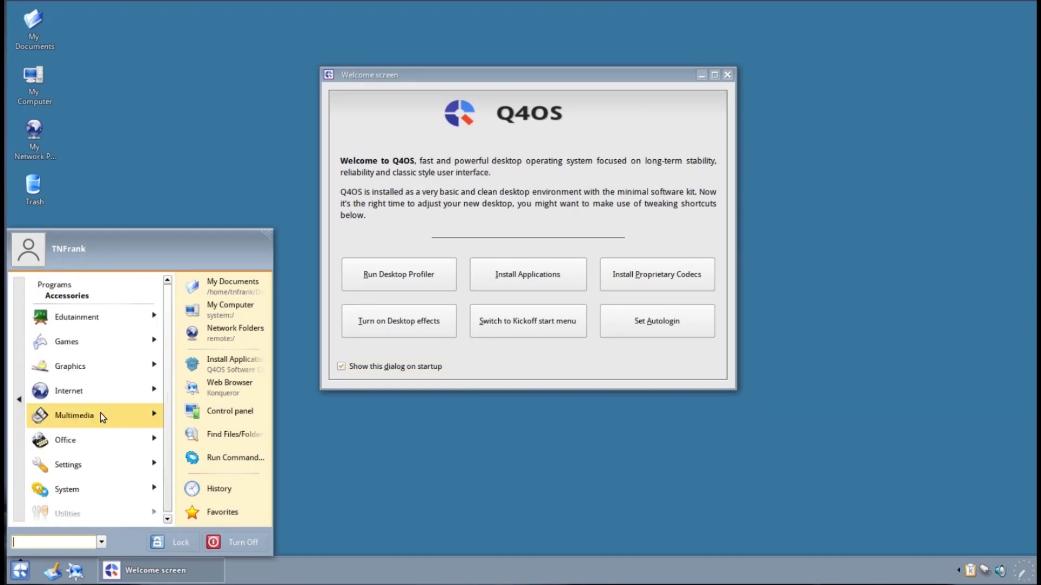
pyautogui.click(99, 396)
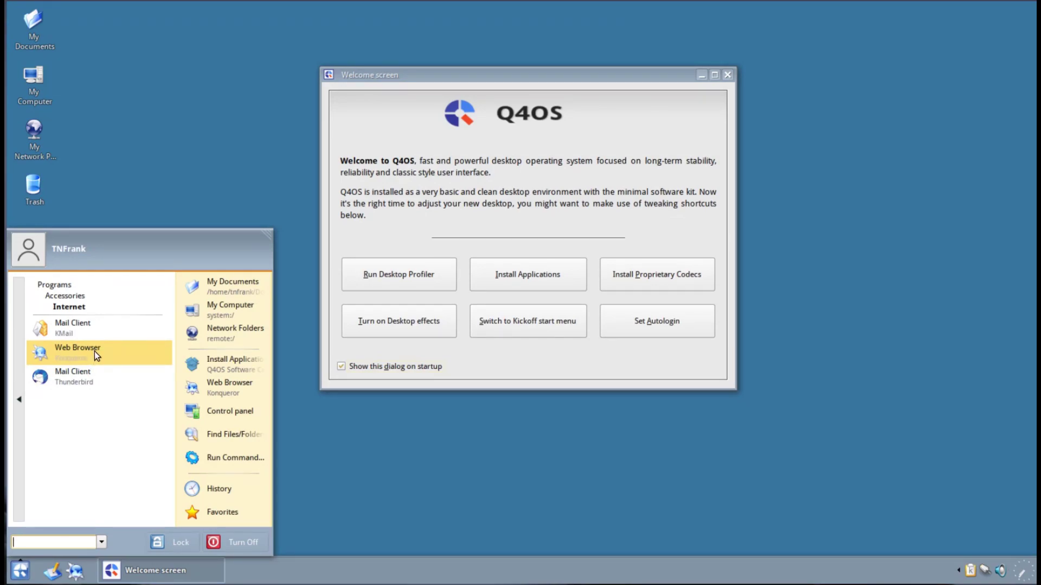
pyautogui.click(19, 401)
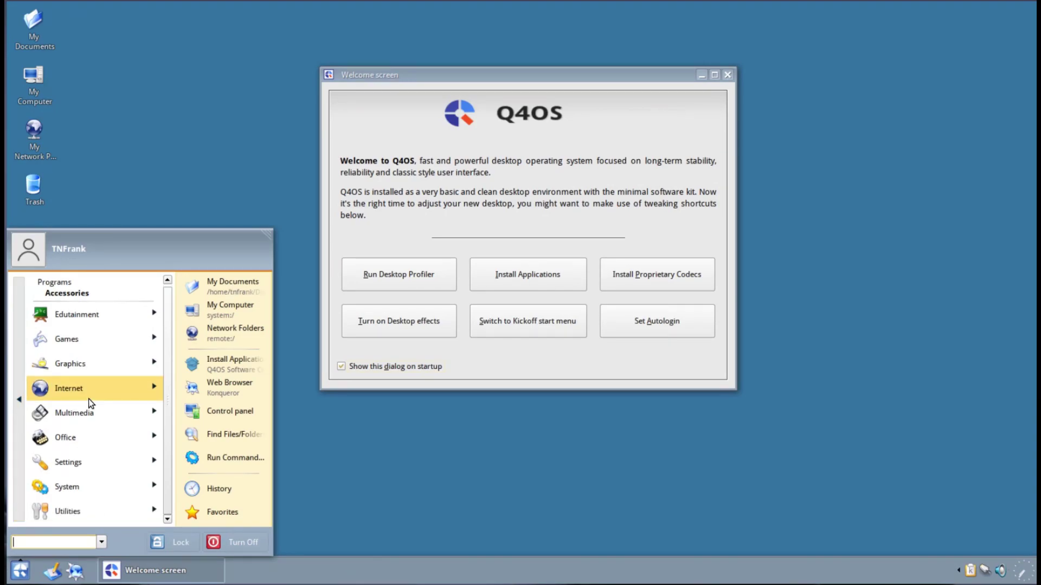
pyautogui.click(336, 453)
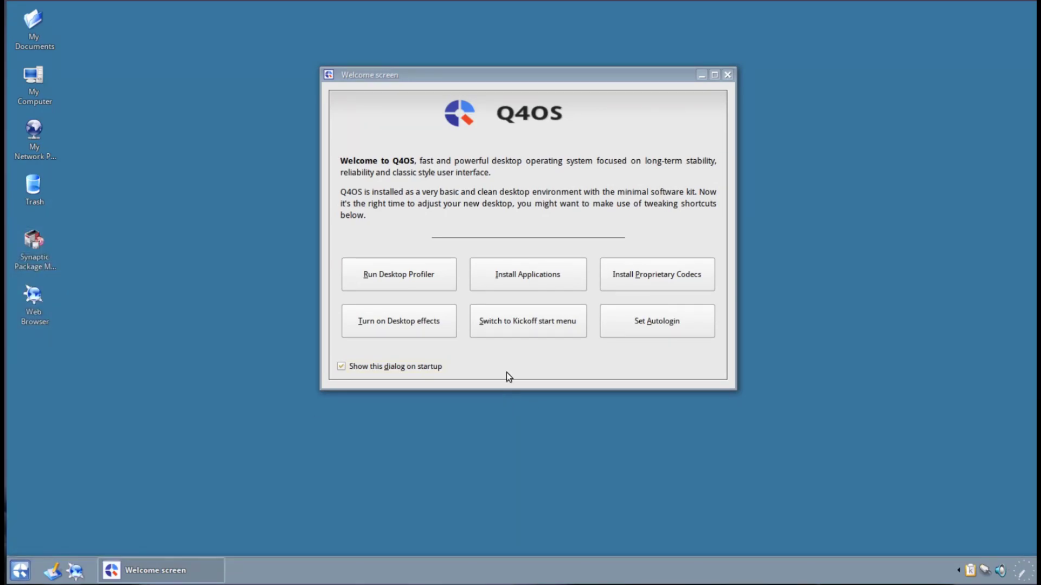
# Step: Close the Q4OS Welcome screen window
pyautogui.click(728, 74)
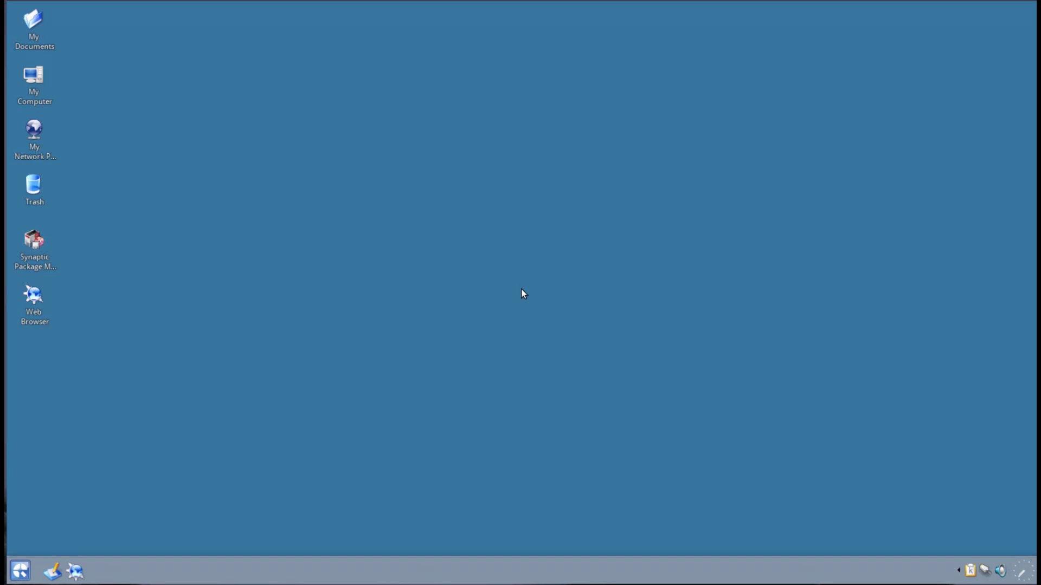
# Step: Open Configure Desktop, enlarge its window, and apply the Q4OS Centaurus1 wallpaper
pyautogui.rightClick(448, 70)
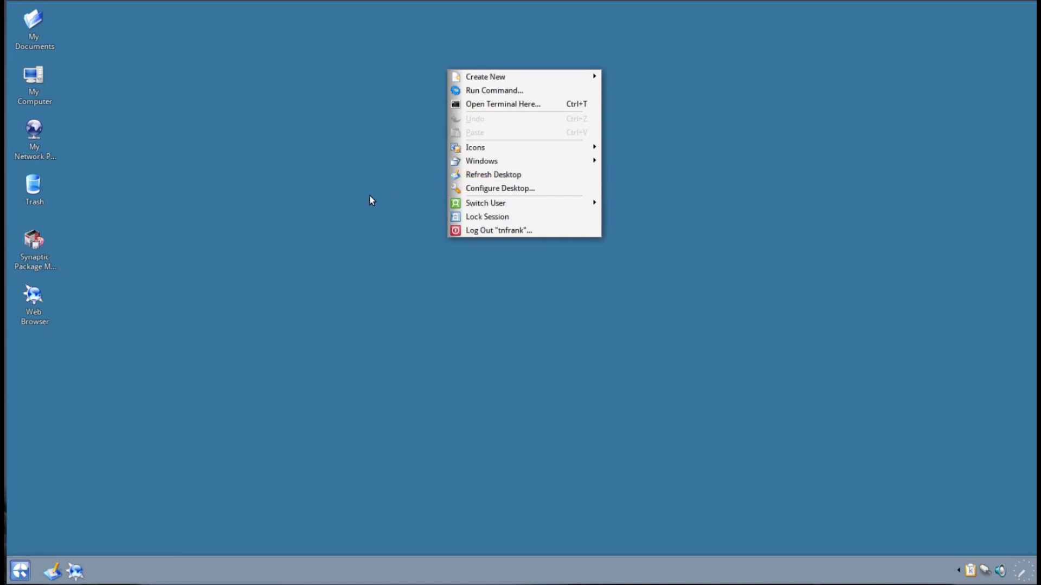
pyautogui.click(521, 189)
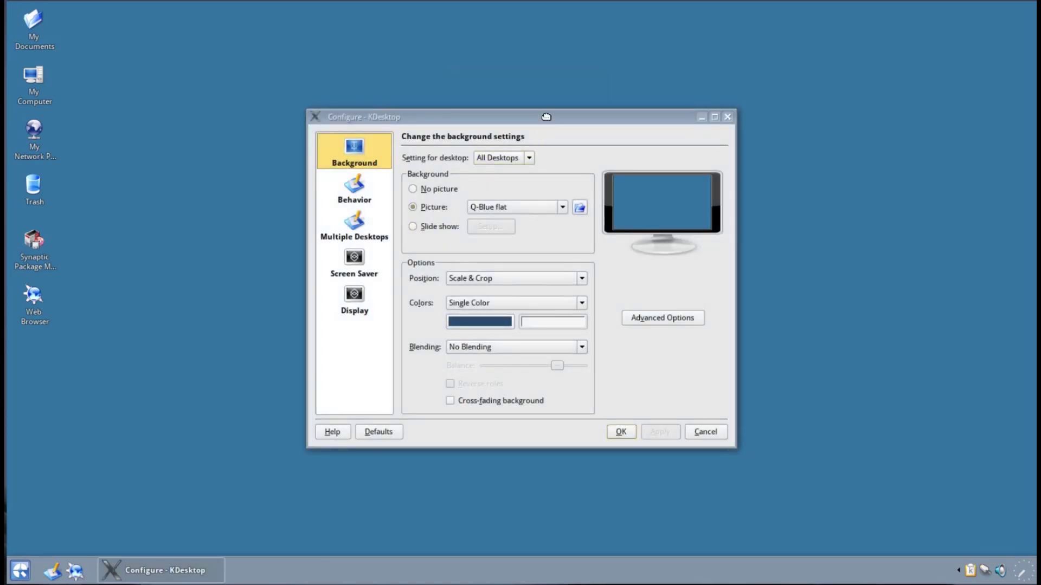
pyautogui.moveTo(545, 116); pyautogui.dragTo(538, 54)
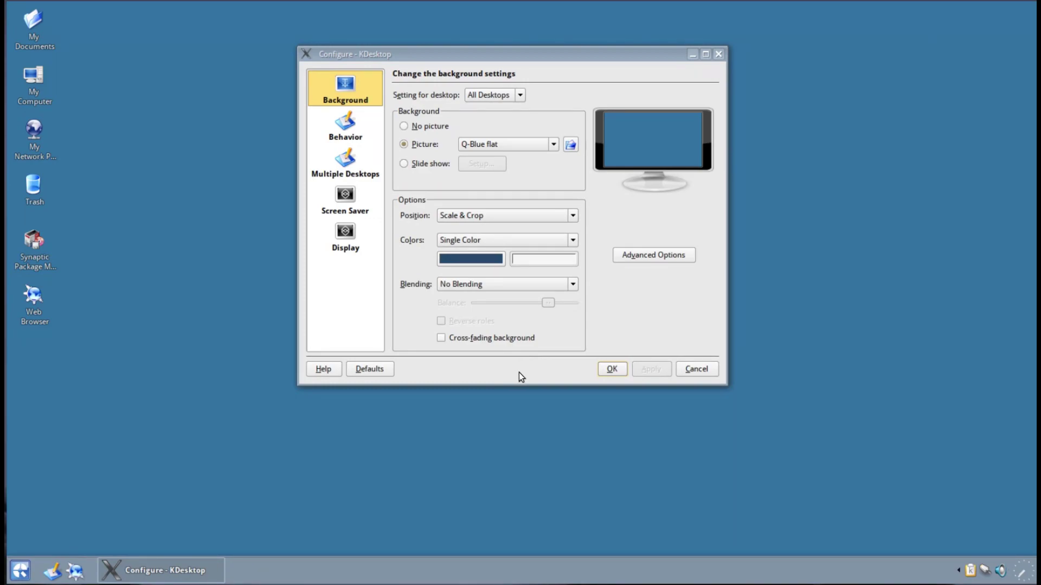
pyautogui.moveTo(726, 388); pyautogui.dragTo(844, 510)
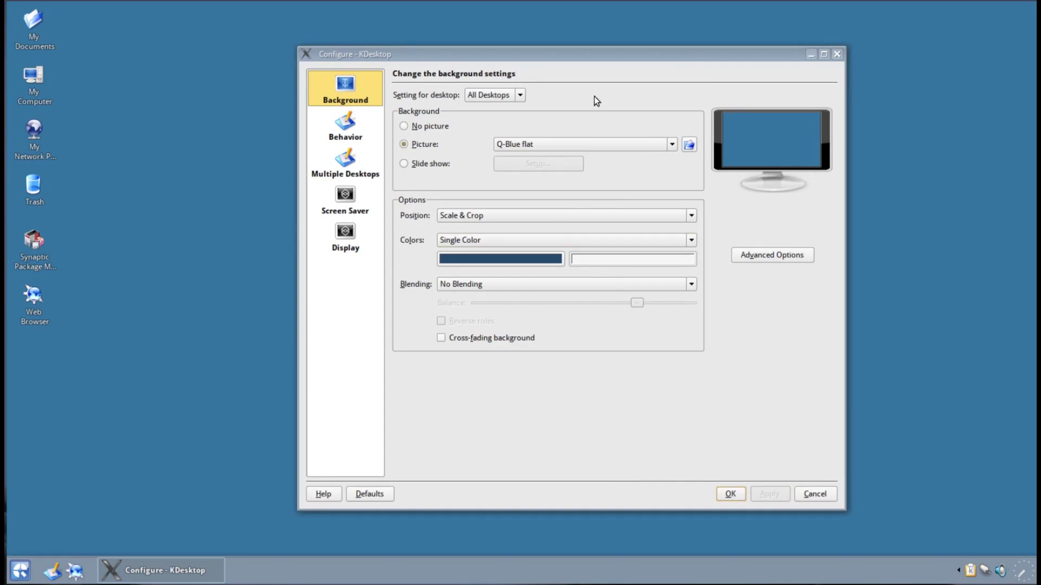
pyautogui.moveTo(615, 53); pyautogui.dragTo(561, 43)
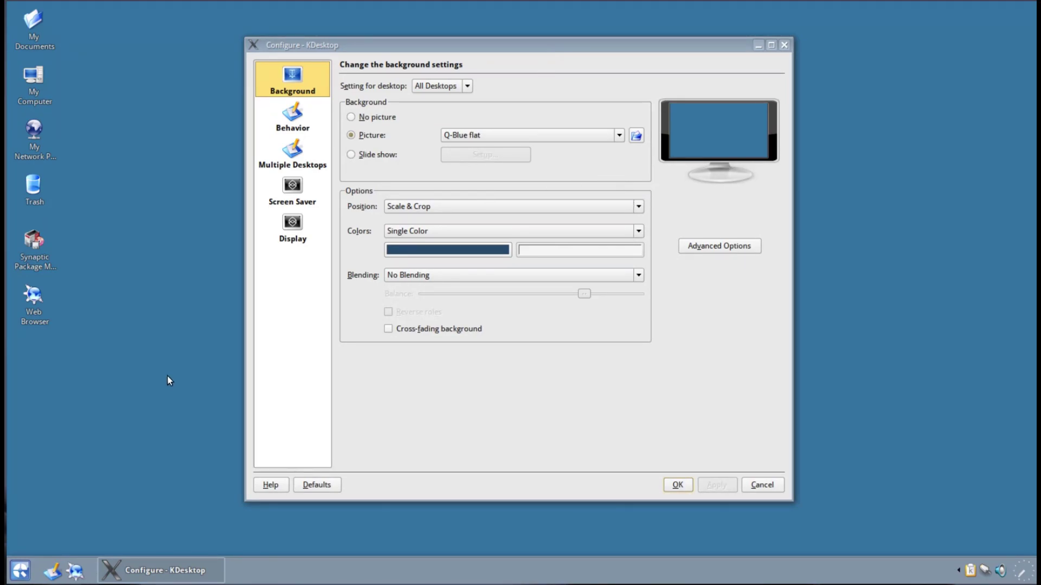
pyautogui.click(616, 135)
pyautogui.click(513, 161)
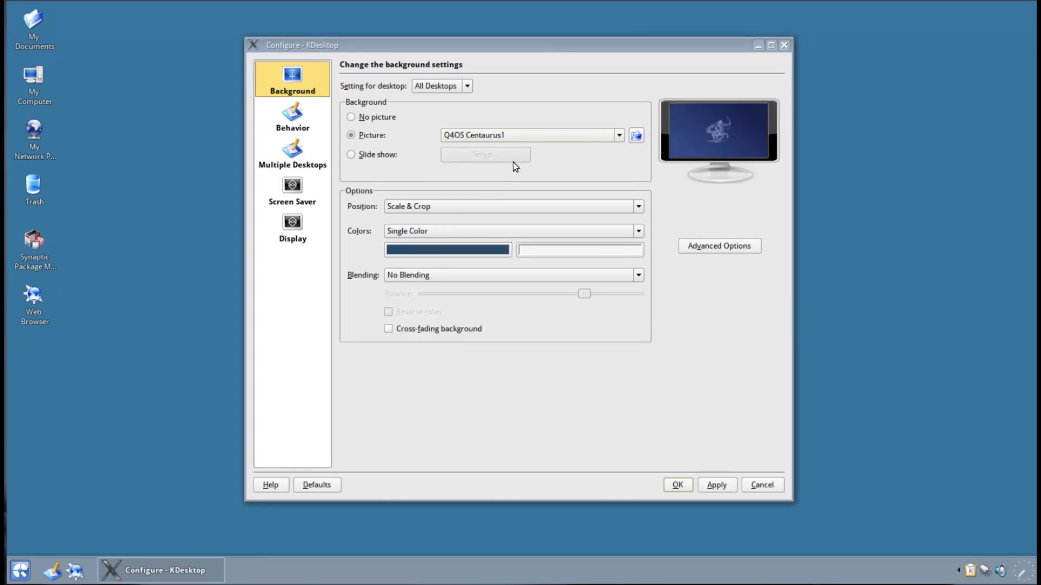
pyautogui.click(729, 484)
pyautogui.click(684, 486)
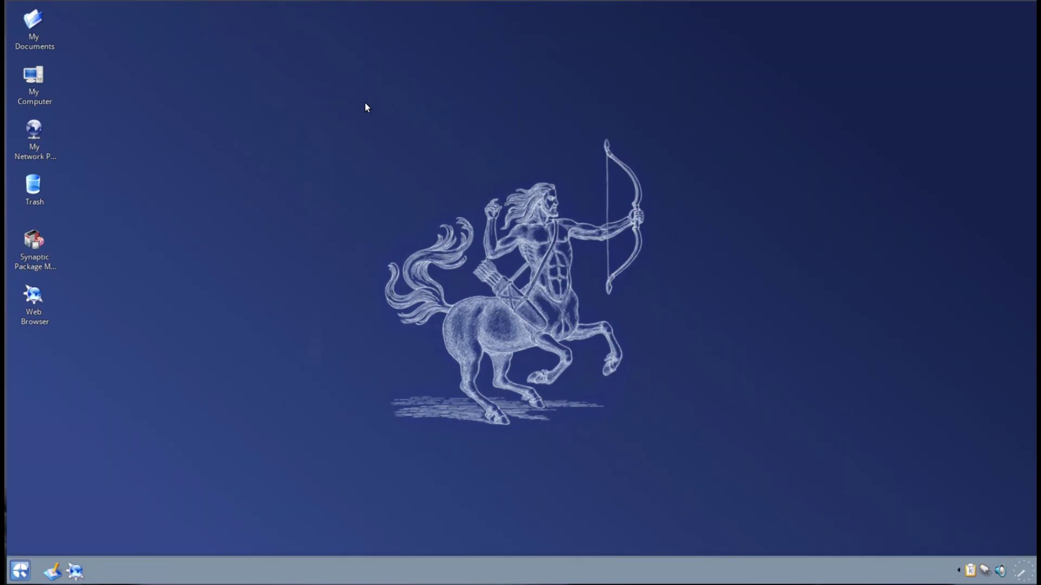
# Step: Reopen the desktop settings and apply the Q4OS Design 1 penguin wallpaper
pyautogui.rightClick(447, 34)
pyautogui.click(525, 154)
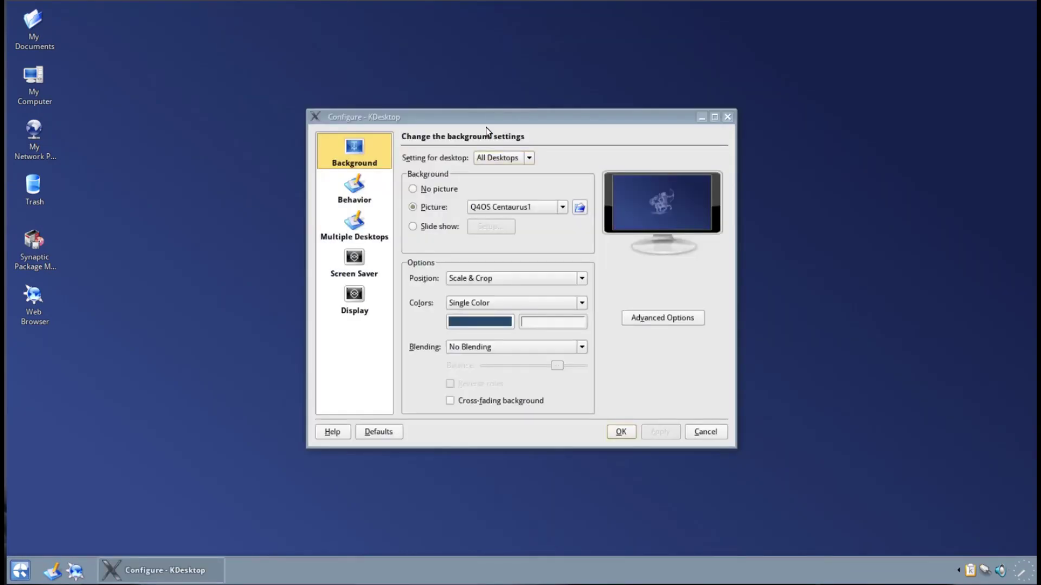
pyautogui.moveTo(541, 118); pyautogui.dragTo(825, 32)
pyautogui.click(855, 118)
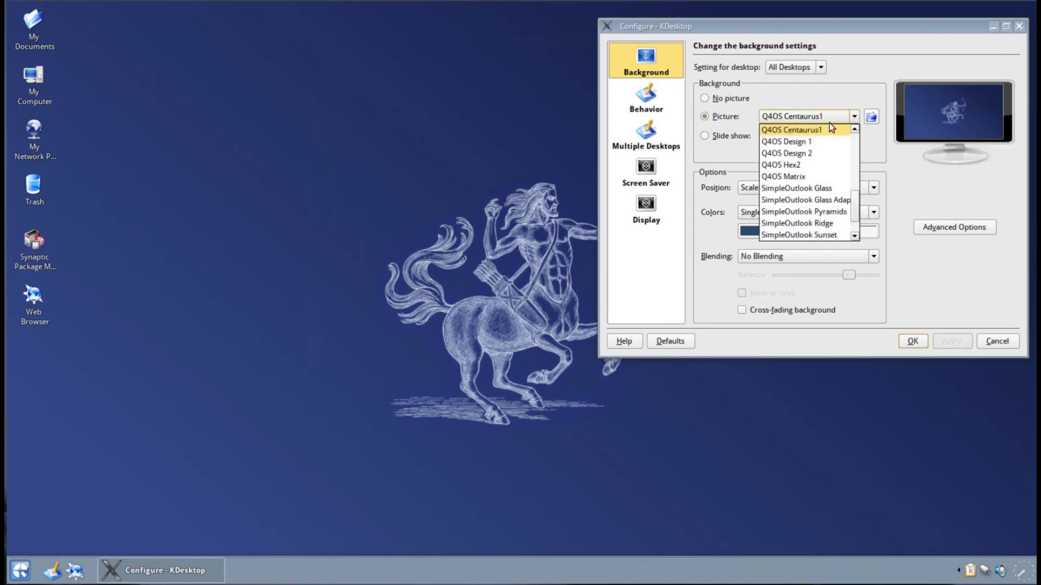
pyautogui.click(797, 141)
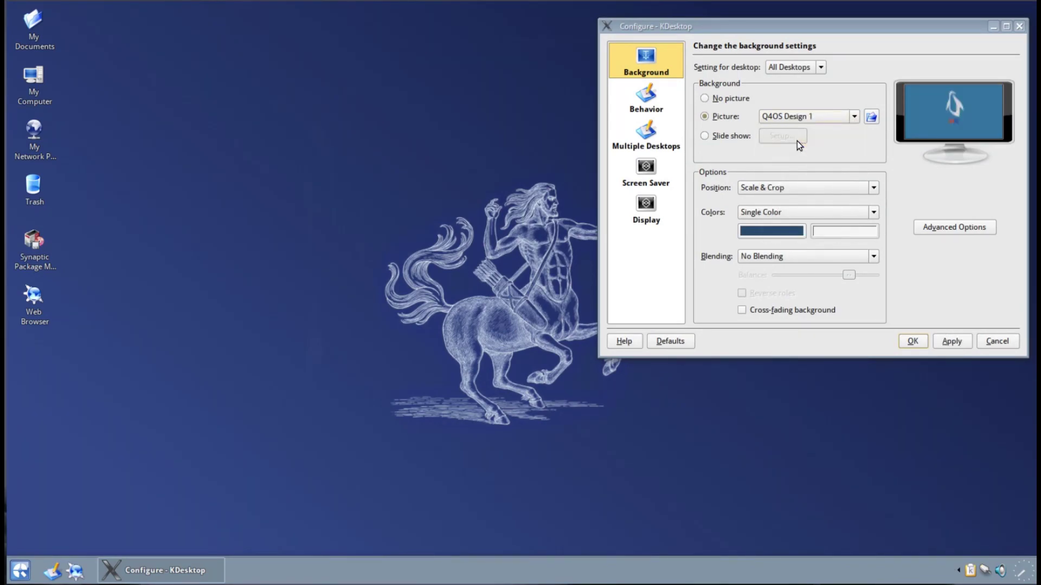
pyautogui.click(952, 339)
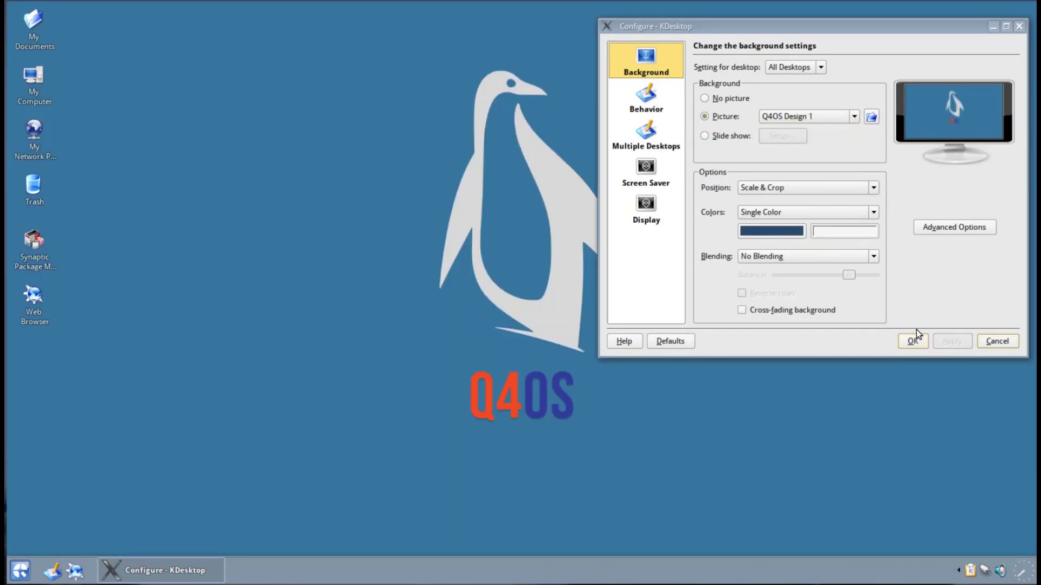
# Step: Apply the SimpleOutlook Pyramids wallpaper and minimize the settings to view it
pyautogui.click(854, 118)
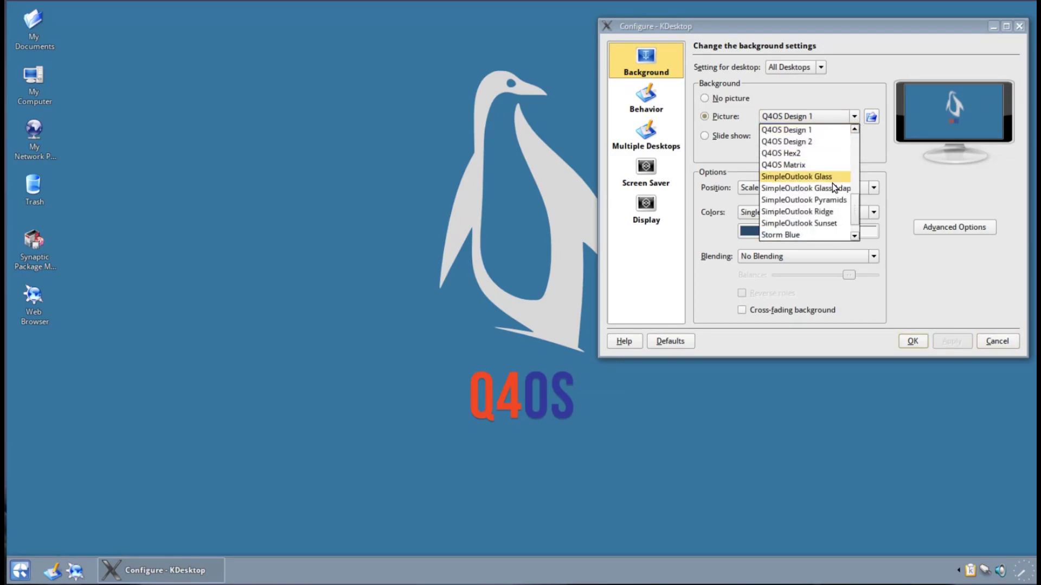
pyautogui.click(820, 201)
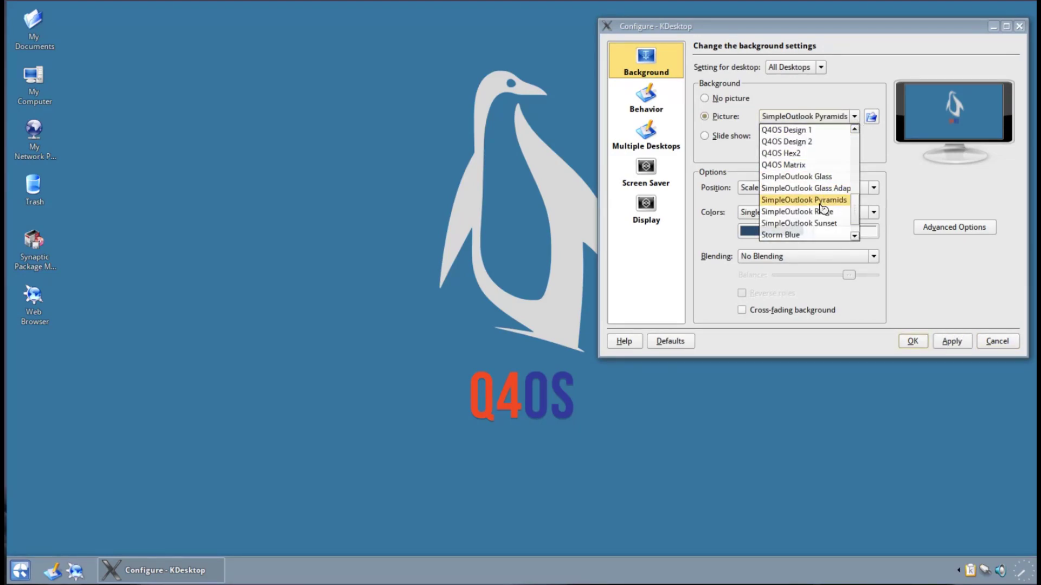
pyautogui.click(944, 340)
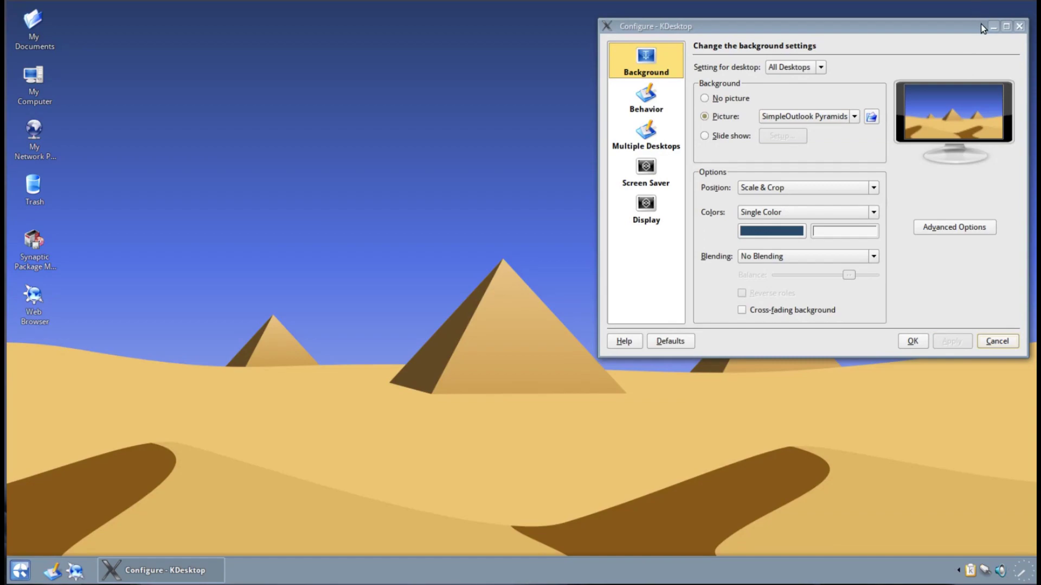
pyautogui.click(992, 26)
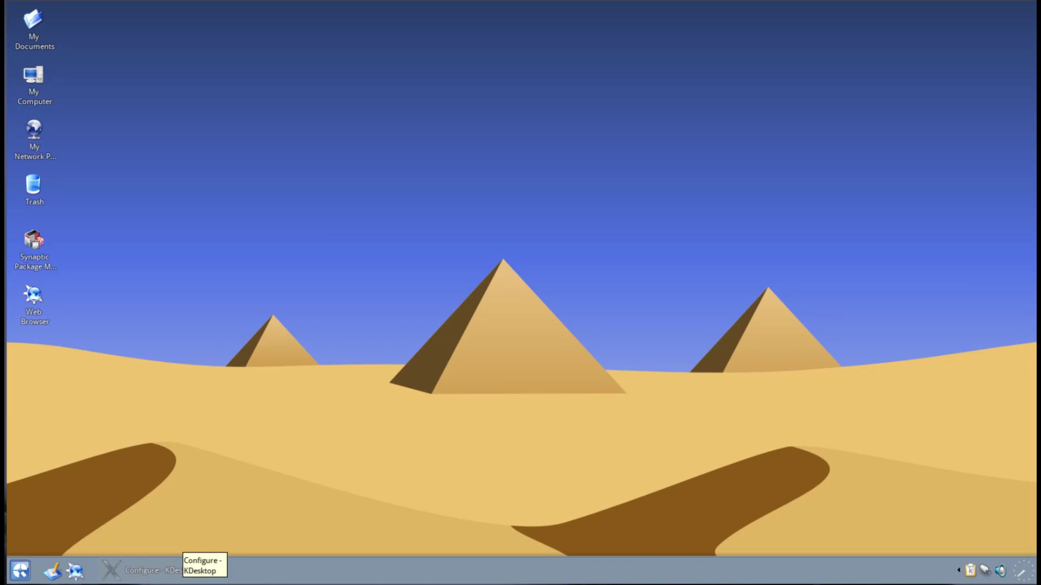
# Step: Restore the settings window and apply the Storm Blue wallpaper
pyautogui.click(153, 570)
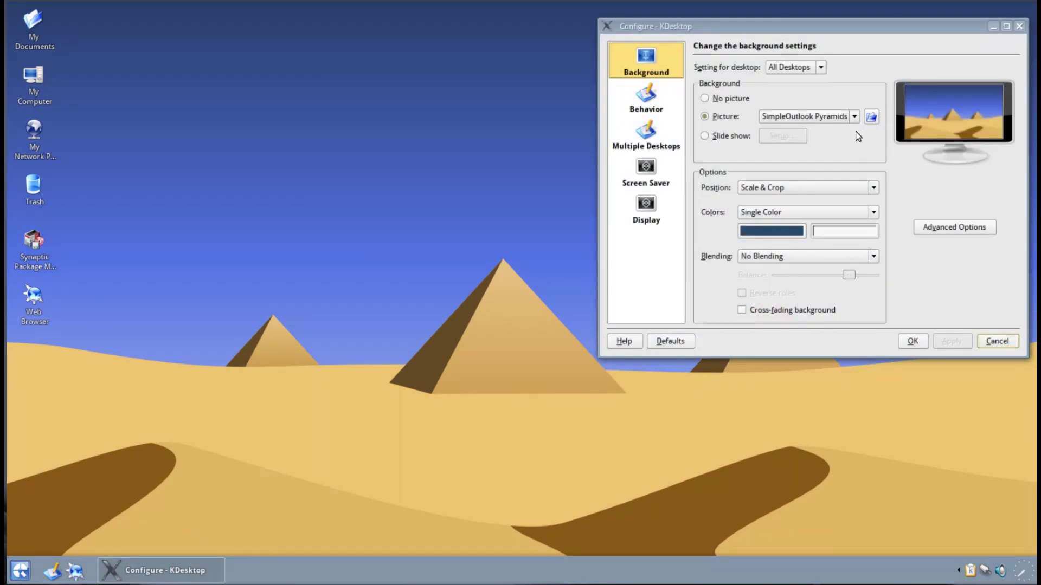
pyautogui.click(853, 115)
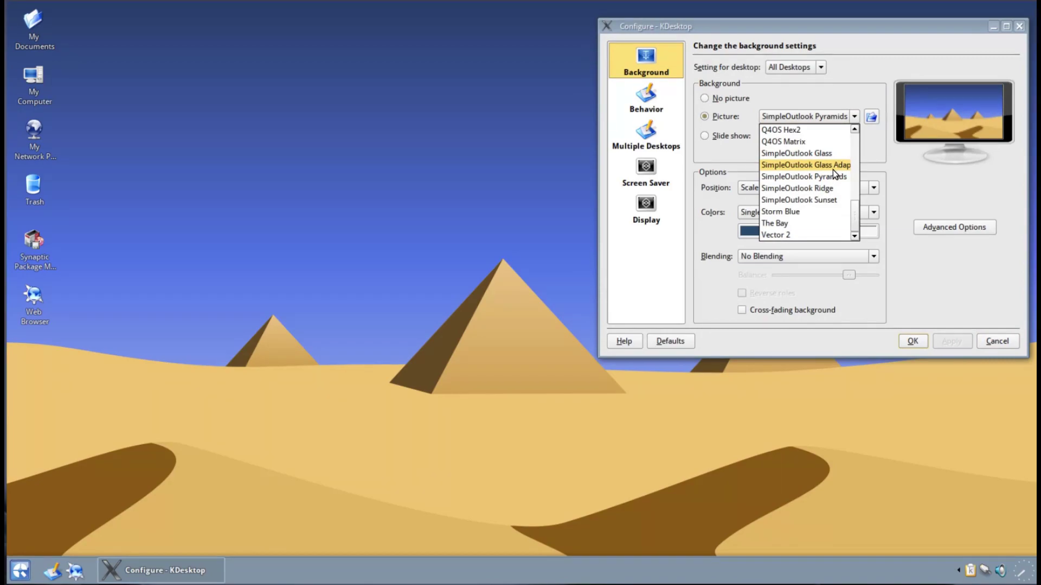
pyautogui.click(802, 213)
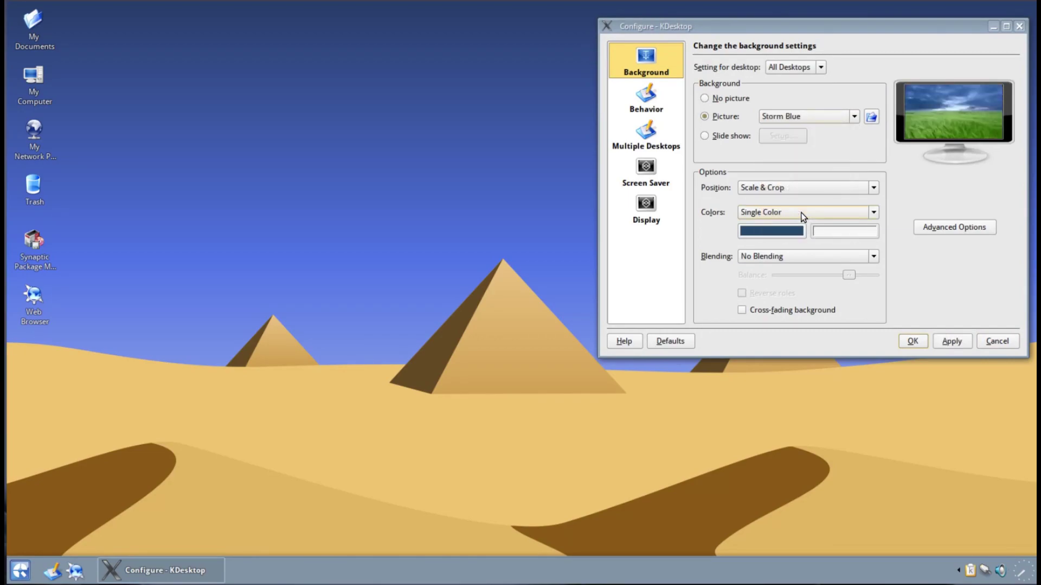
pyautogui.click(954, 342)
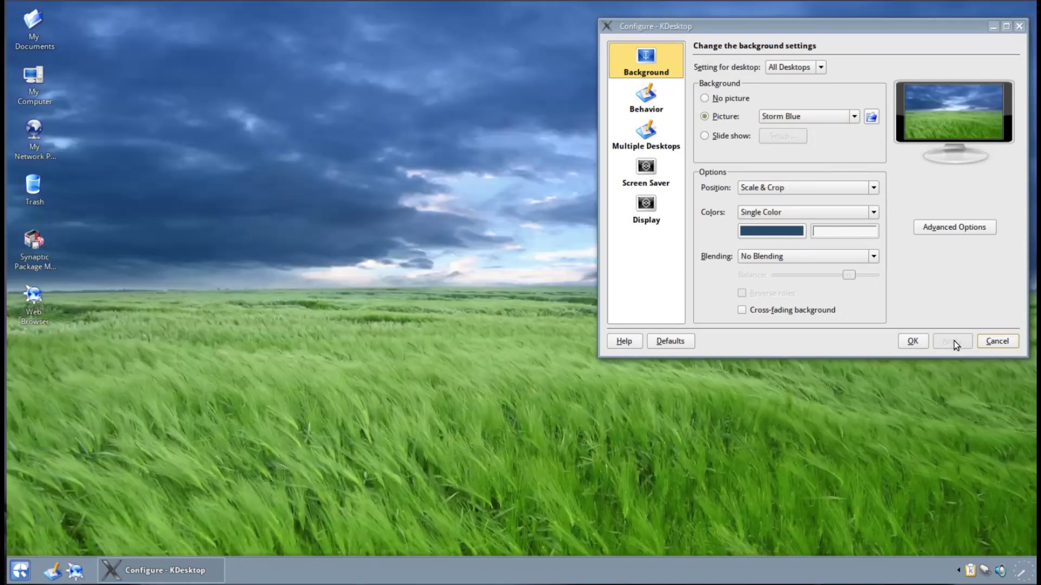
# Step: Confirm the Configure - KDesktop dialog with OK, keeping Storm Blue
pyautogui.click(913, 341)
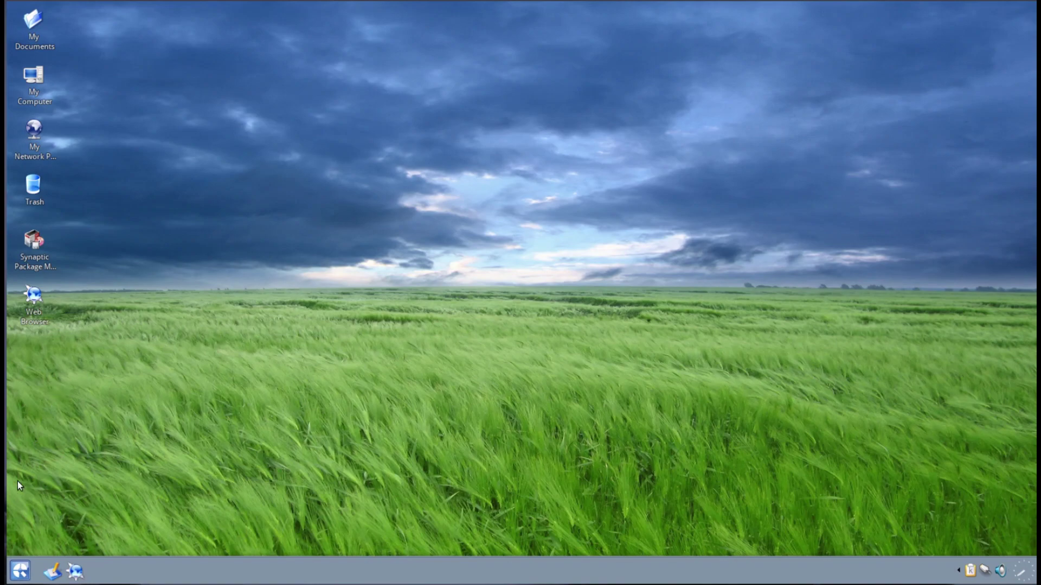
# Step: Open the Control panel from the start menu and centre its window
pyautogui.click(20, 570)
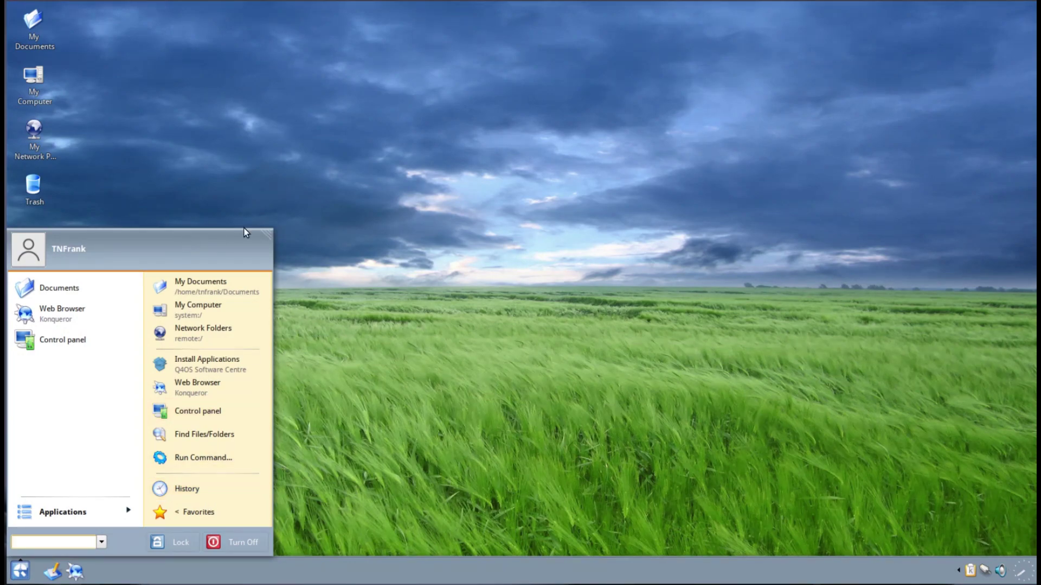
pyautogui.moveTo(277, 238); pyautogui.dragTo(268, 217)
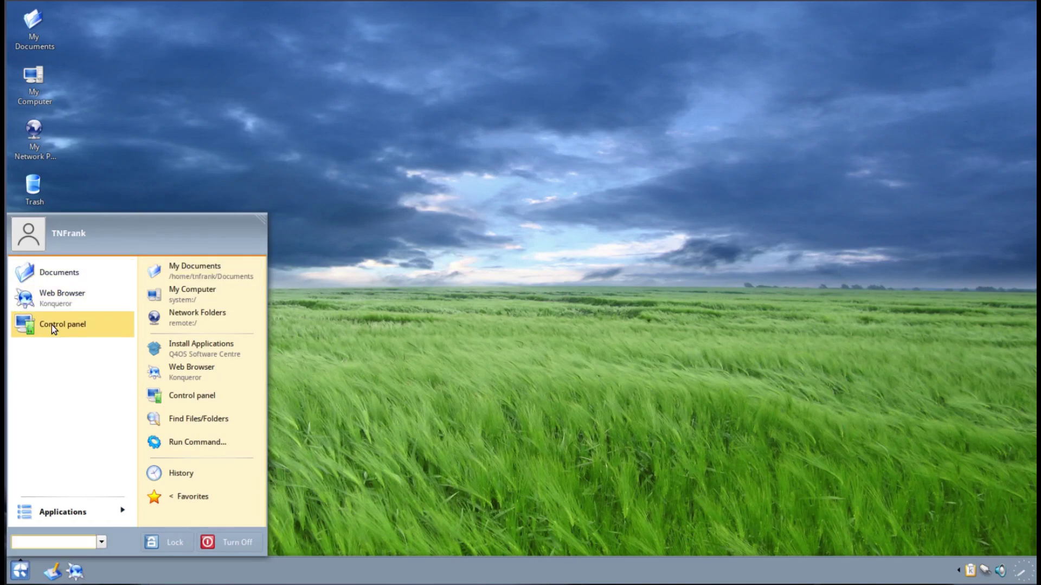
pyautogui.click(86, 330)
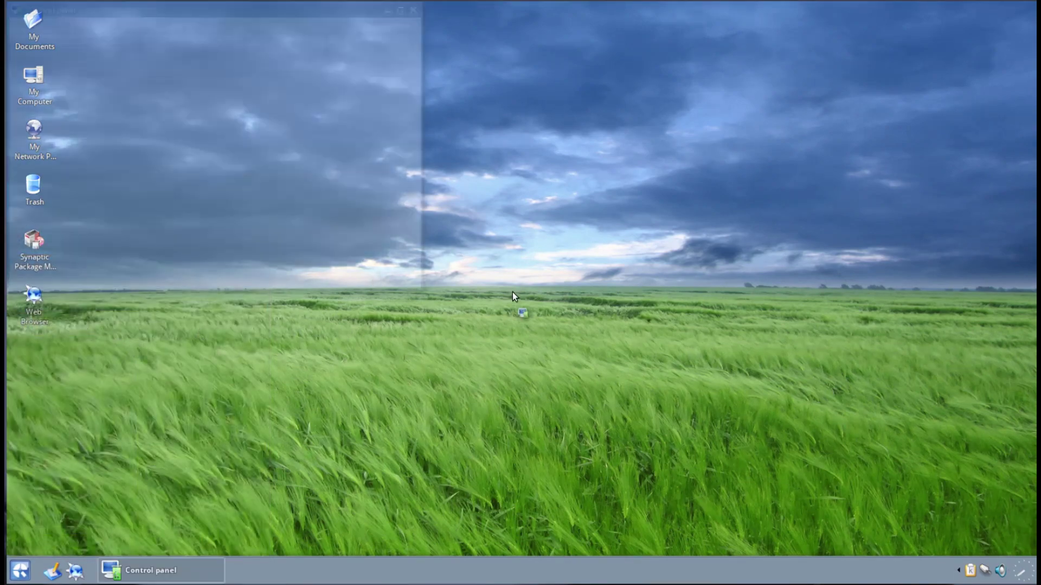
pyautogui.moveTo(316, 7); pyautogui.dragTo(578, 55)
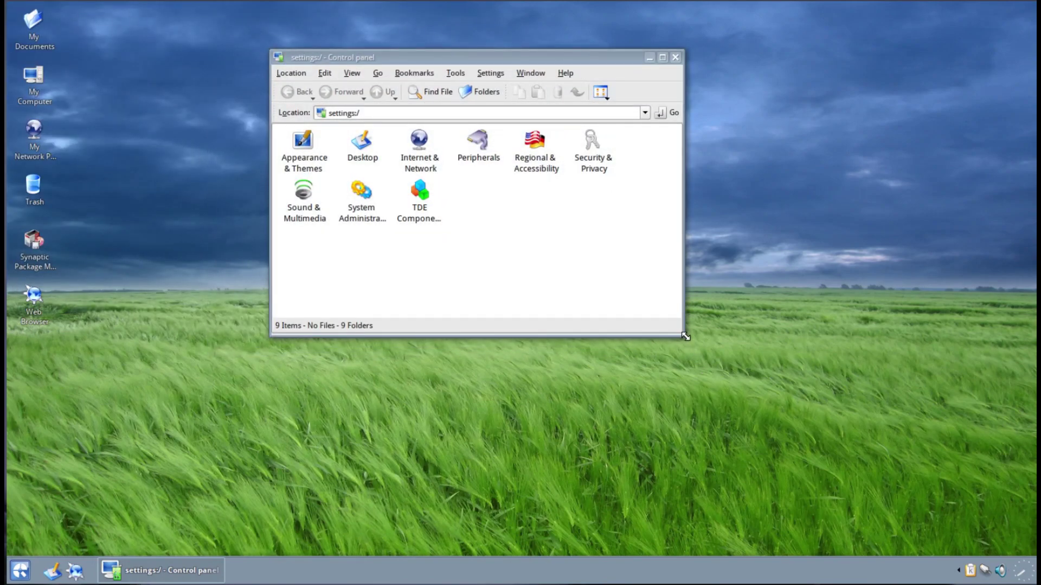
pyautogui.click(690, 346)
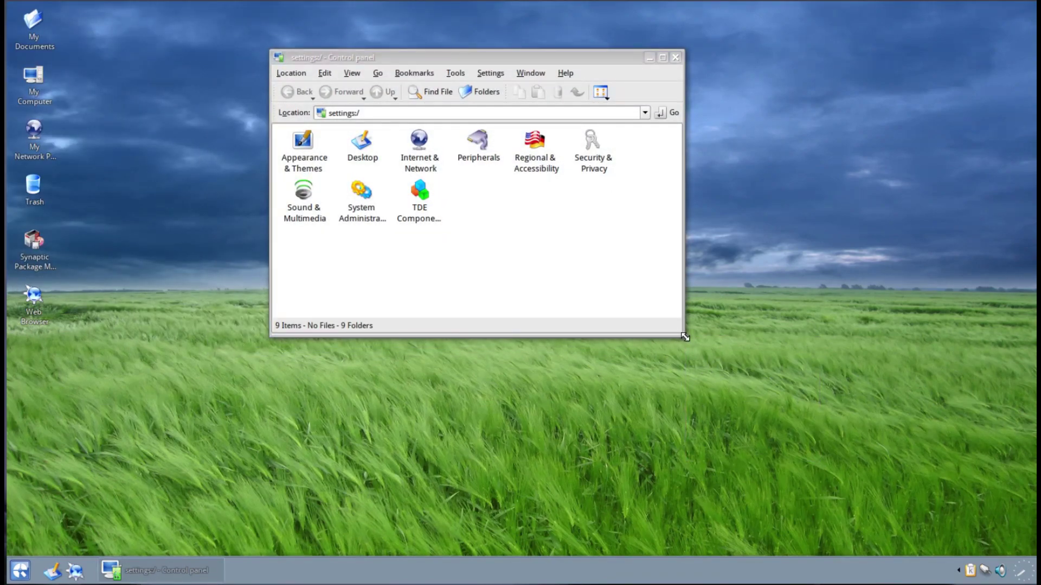
# Step: Enlarge the Control panel so its nine categories fit in a row, then close it
pyautogui.moveTo(683, 336); pyautogui.dragTo(778, 452)
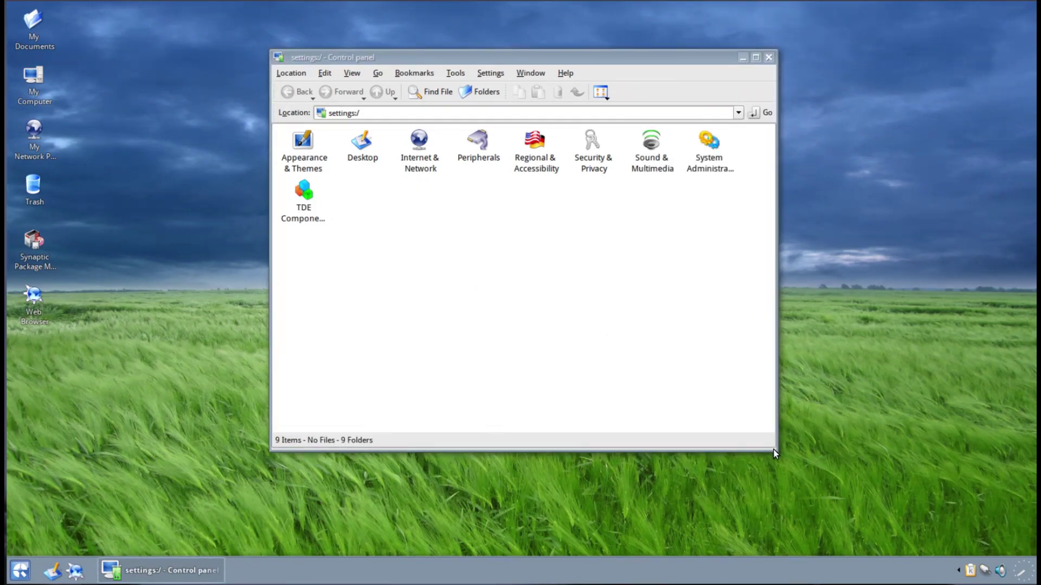
pyautogui.moveTo(776, 454); pyautogui.dragTo(855, 479)
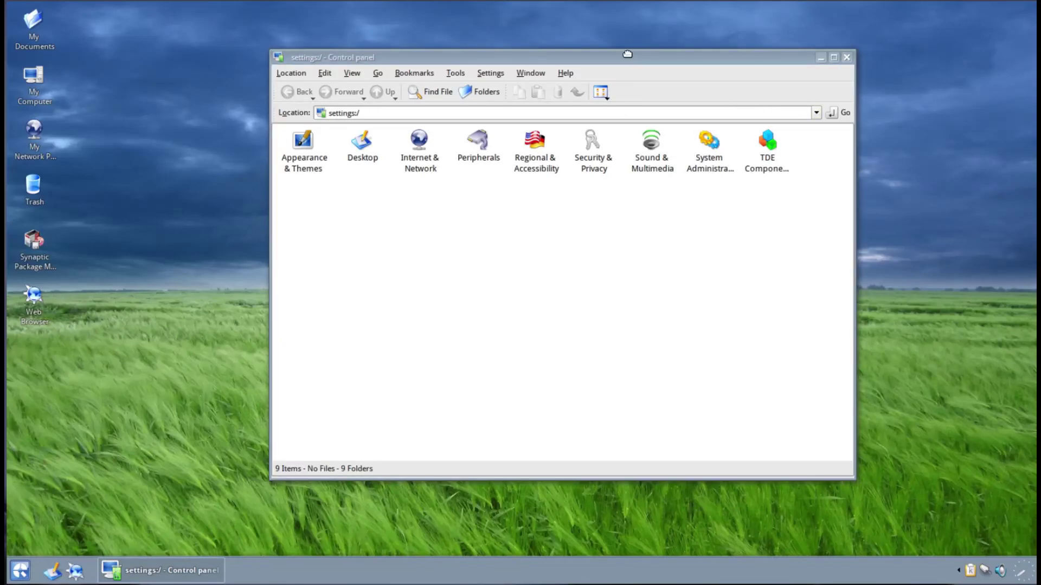
pyautogui.moveTo(627, 53); pyautogui.dragTo(612, 63)
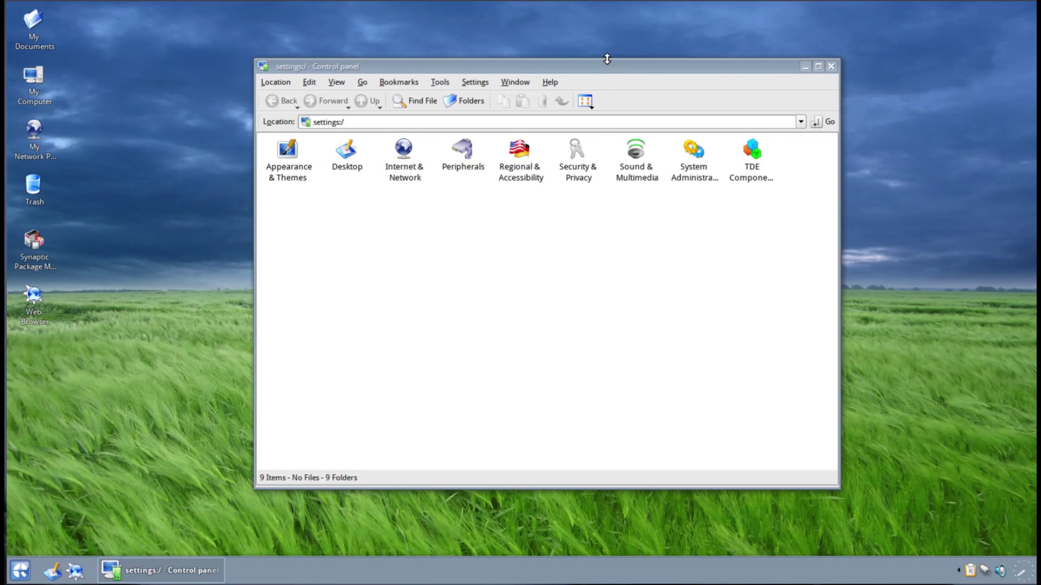
pyautogui.moveTo(603, 66); pyautogui.dragTo(579, 56)
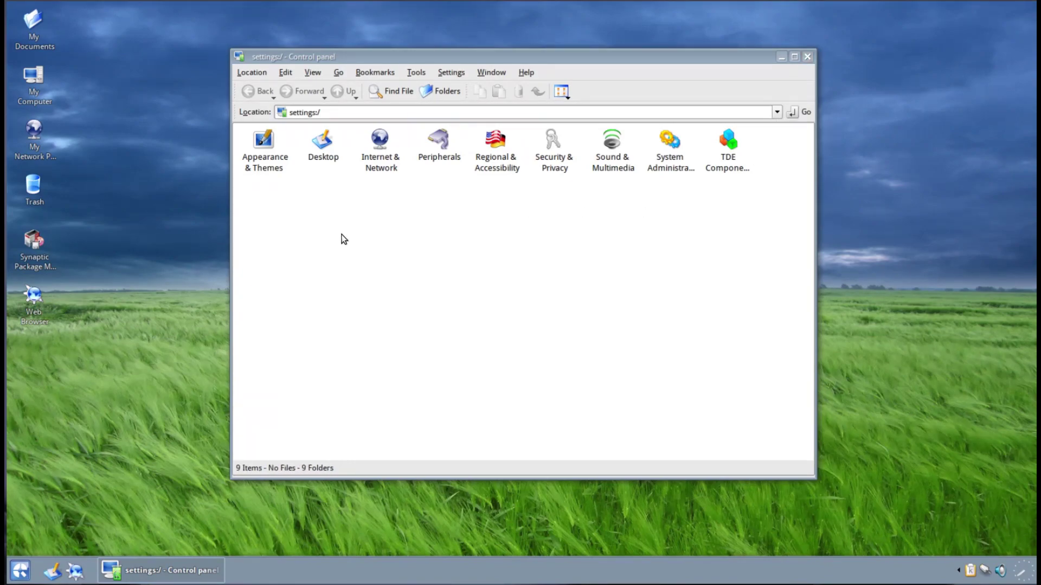
pyautogui.click(807, 57)
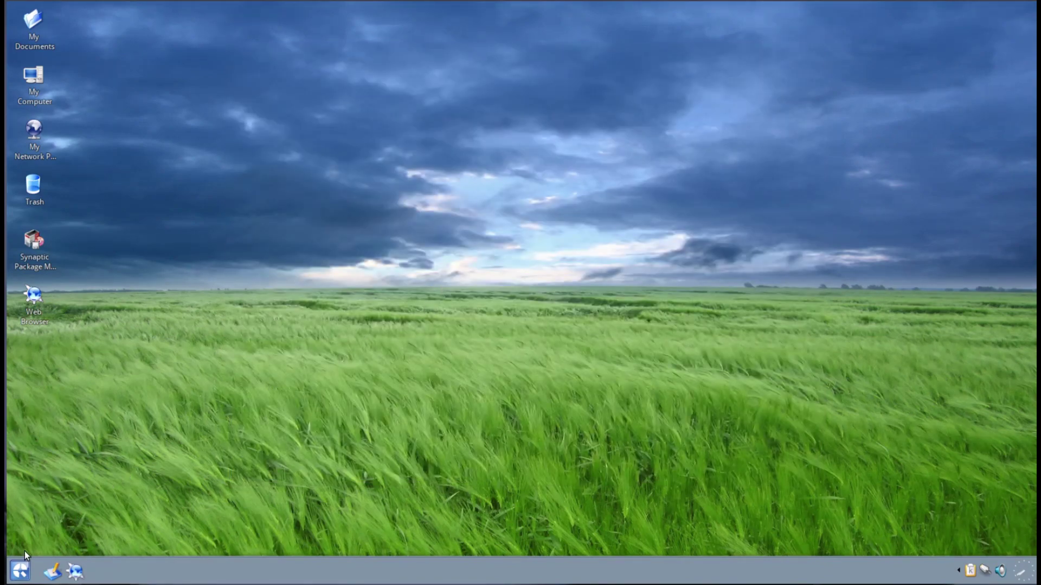
# Step: Launch Konsole by searching 'terminal' in the application launcher
pyautogui.click(21, 569)
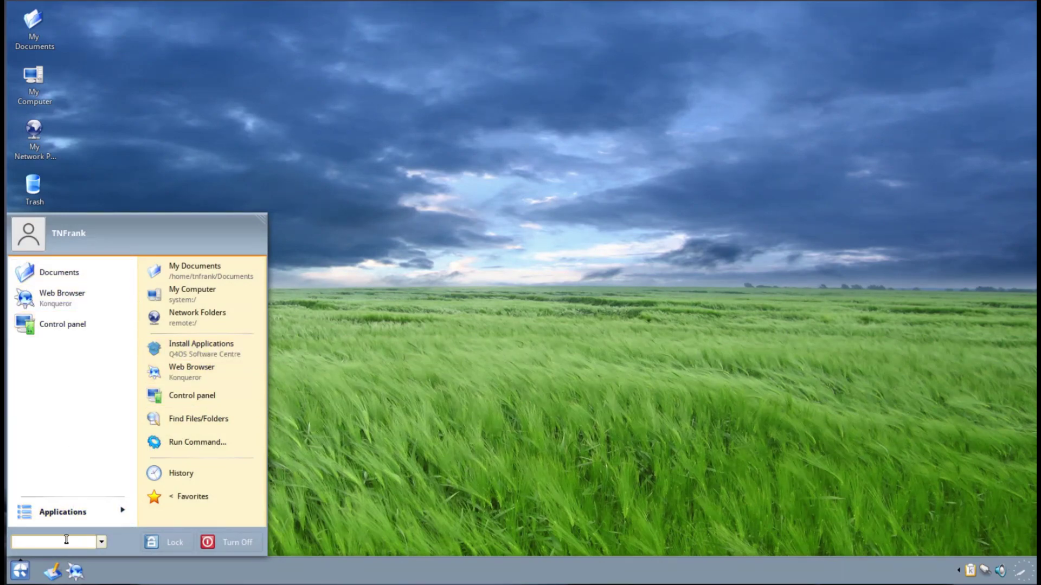
pyautogui.click(65, 540)
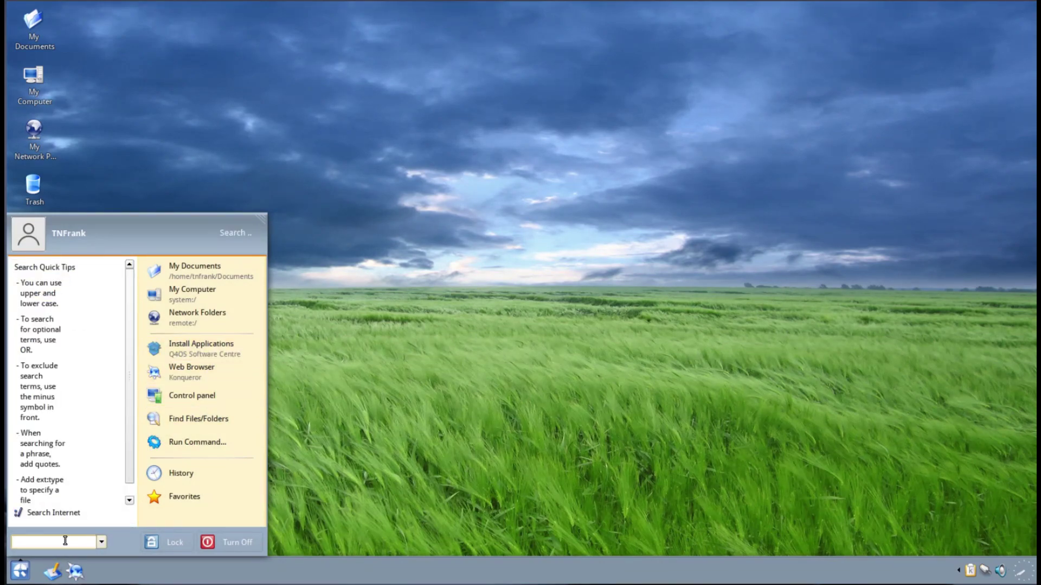
pyautogui.write('terminal')
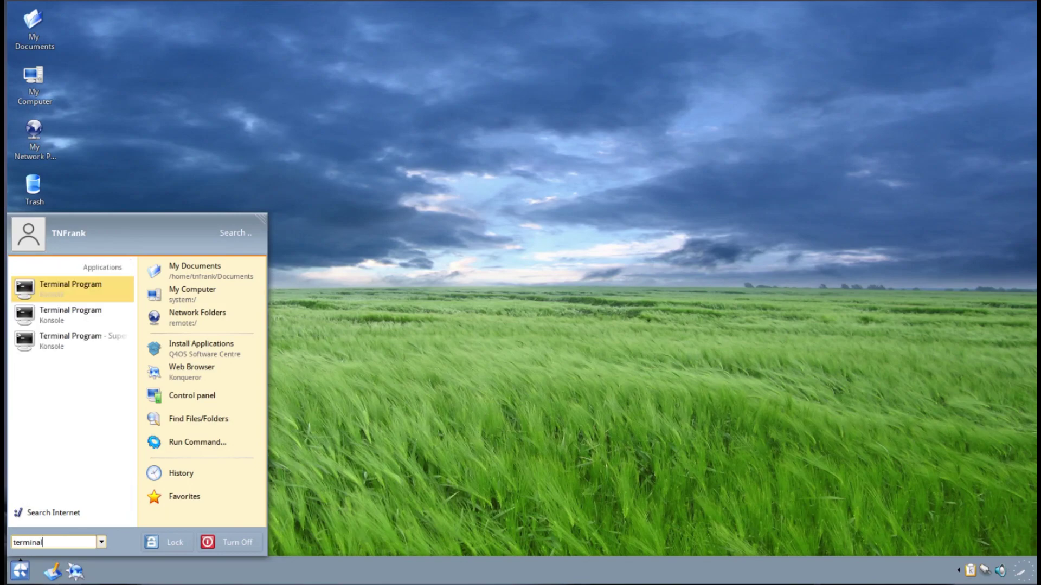
pyautogui.press('Return')
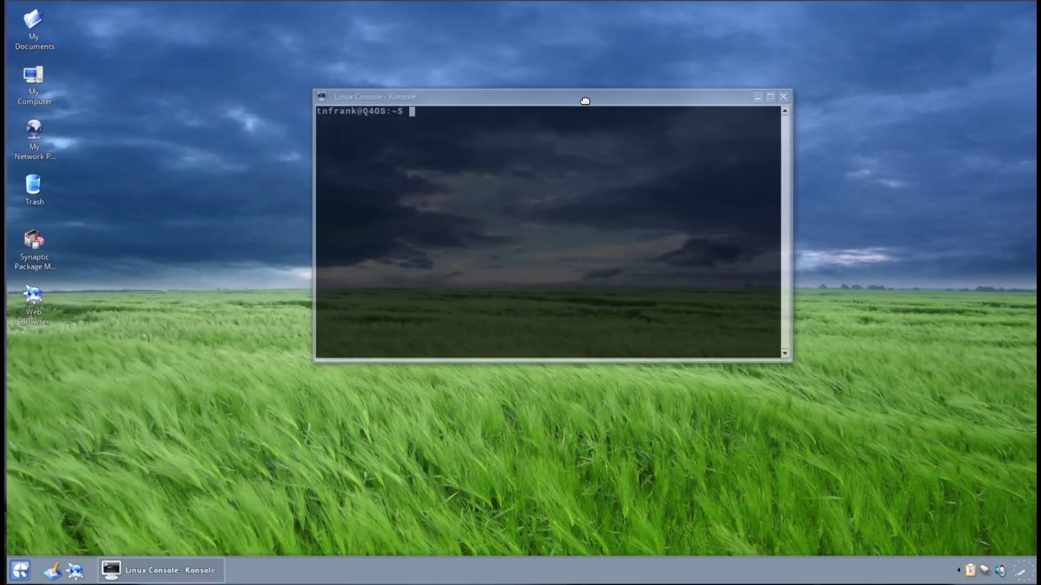
# Step: Enlarge the Konsole font twice via Settings > Font > Enlarge Font and move the window left
pyautogui.rightClick(464, 151)
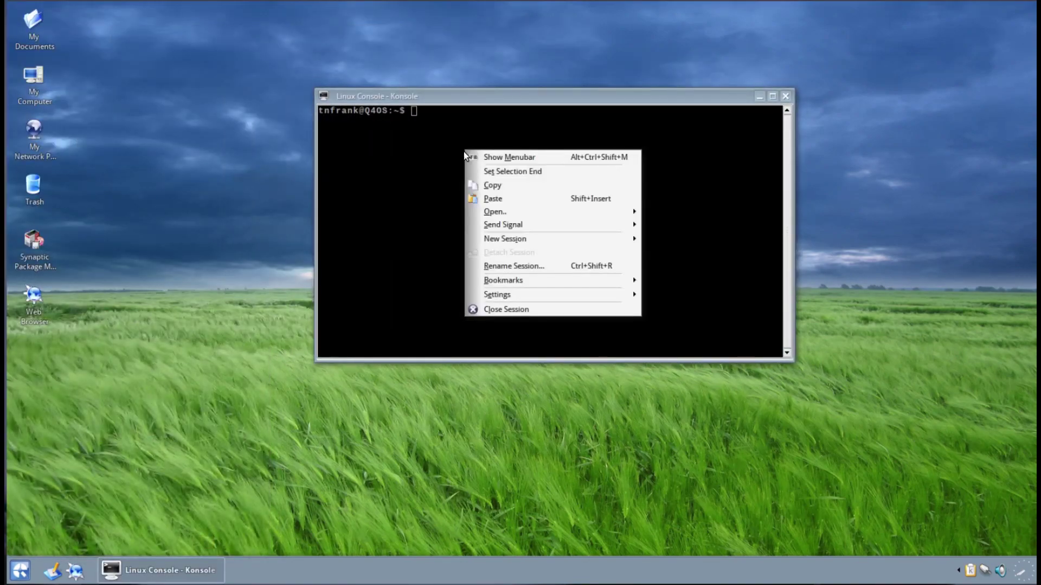
pyautogui.moveTo(524, 226)
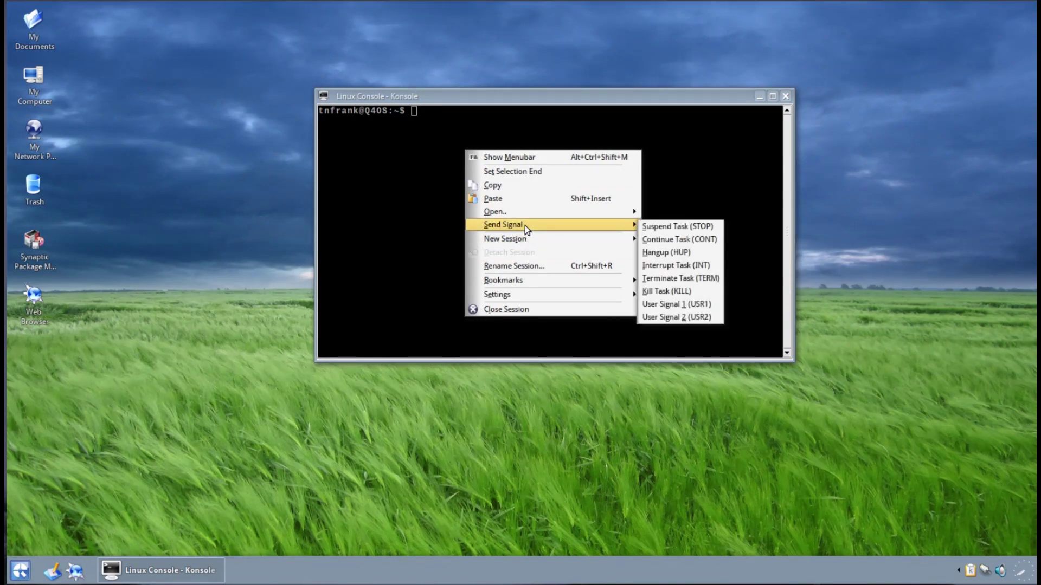
pyautogui.moveTo(537, 295)
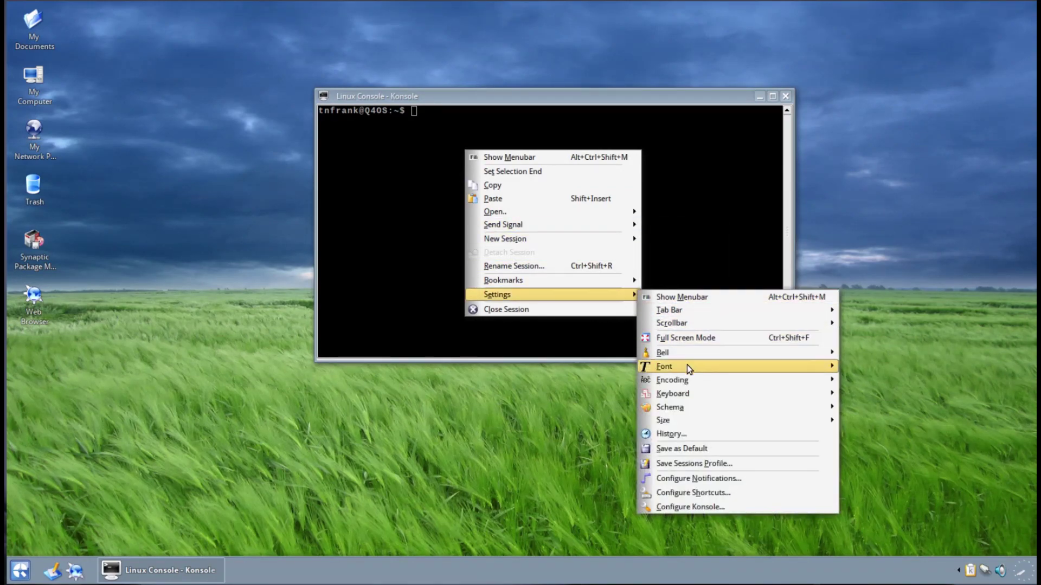
pyautogui.moveTo(698, 368)
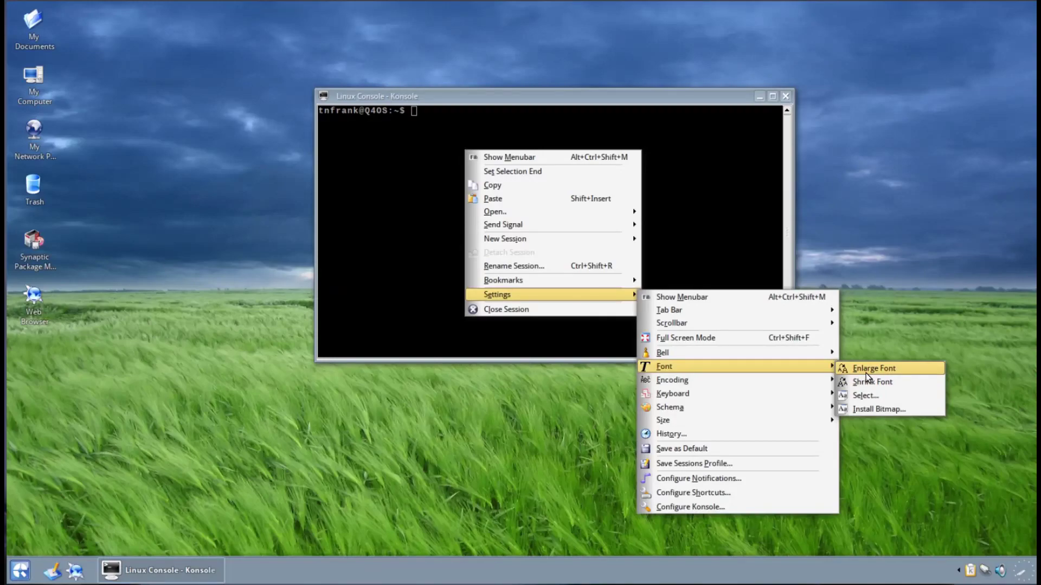
pyautogui.click(866, 373)
pyautogui.rightClick(564, 217)
pyautogui.moveTo(594, 292)
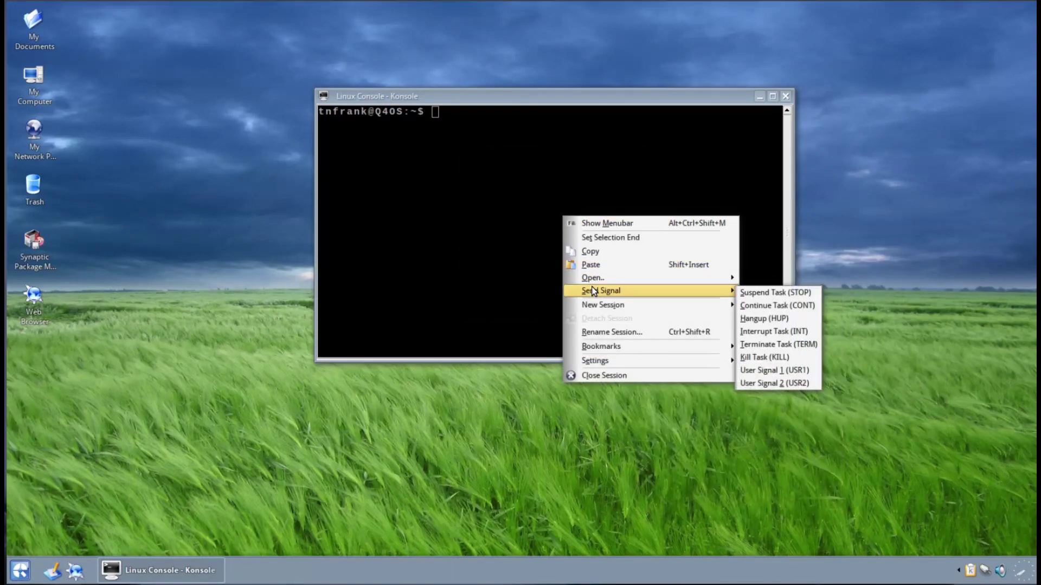
pyautogui.moveTo(620, 363)
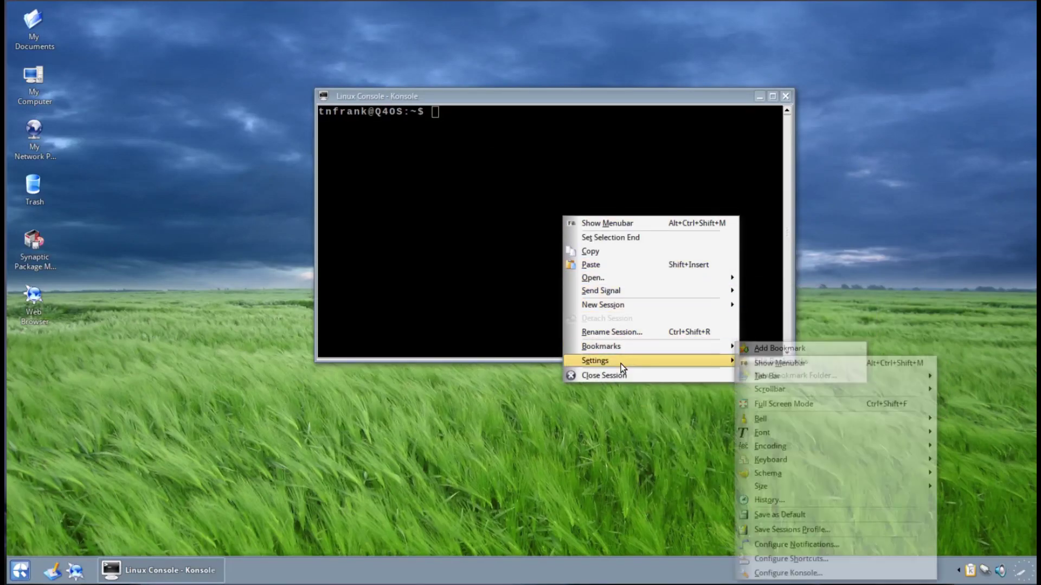
pyautogui.moveTo(863, 431)
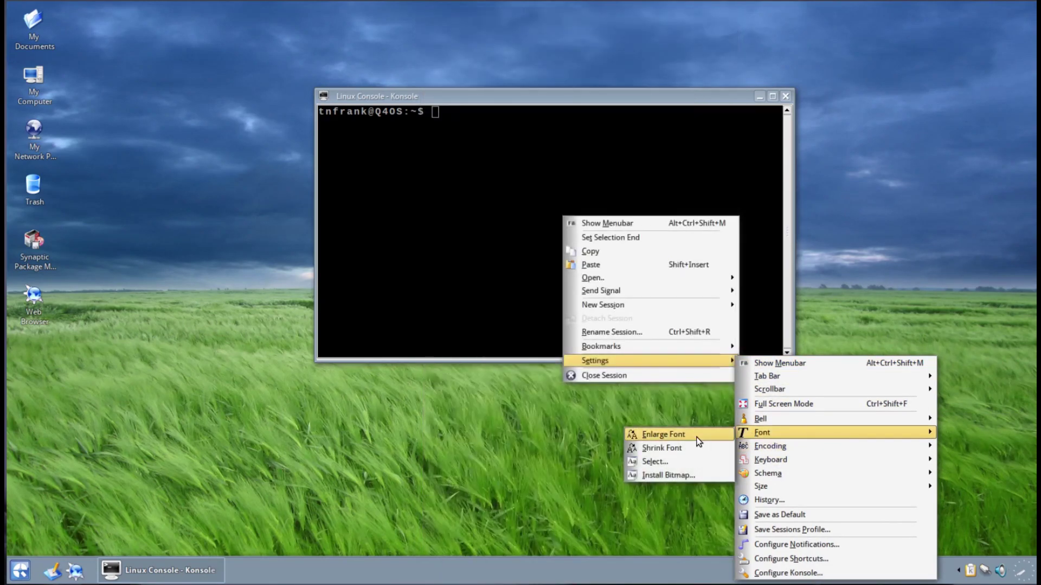
pyautogui.click(698, 441)
pyautogui.moveTo(557, 97); pyautogui.dragTo(489, 104)
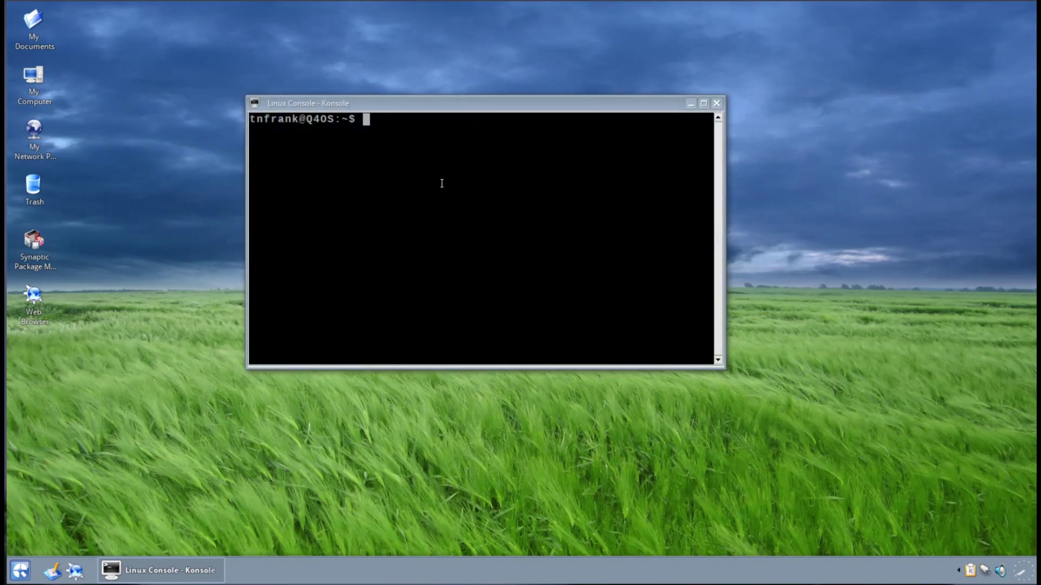
# Step: Run htop in Konsole and resize the window to show more process rows
pyautogui.write('htop')
pyautogui.press('Return')
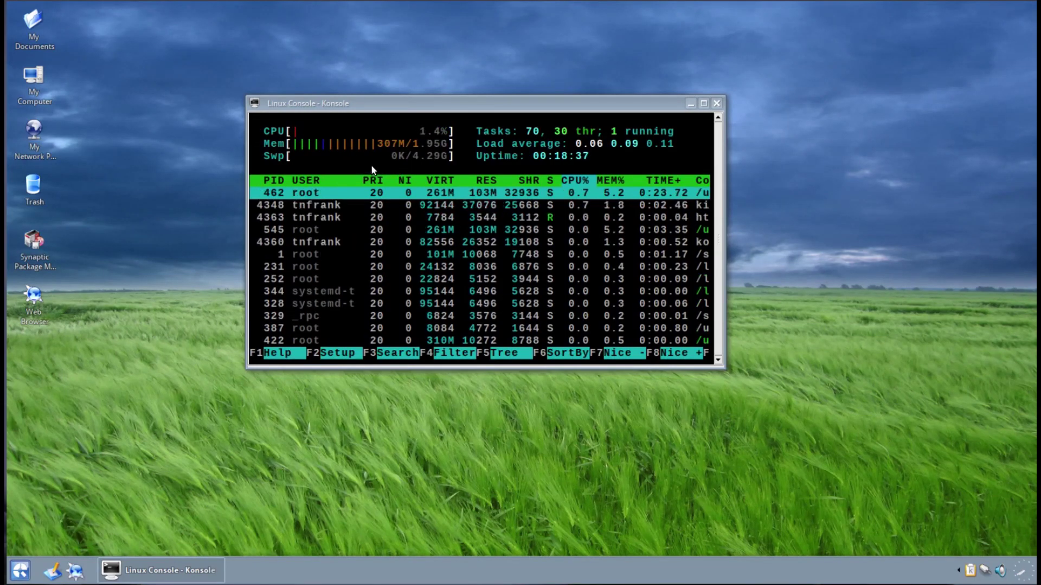
pyautogui.moveTo(567, 102); pyautogui.dragTo(582, 91)
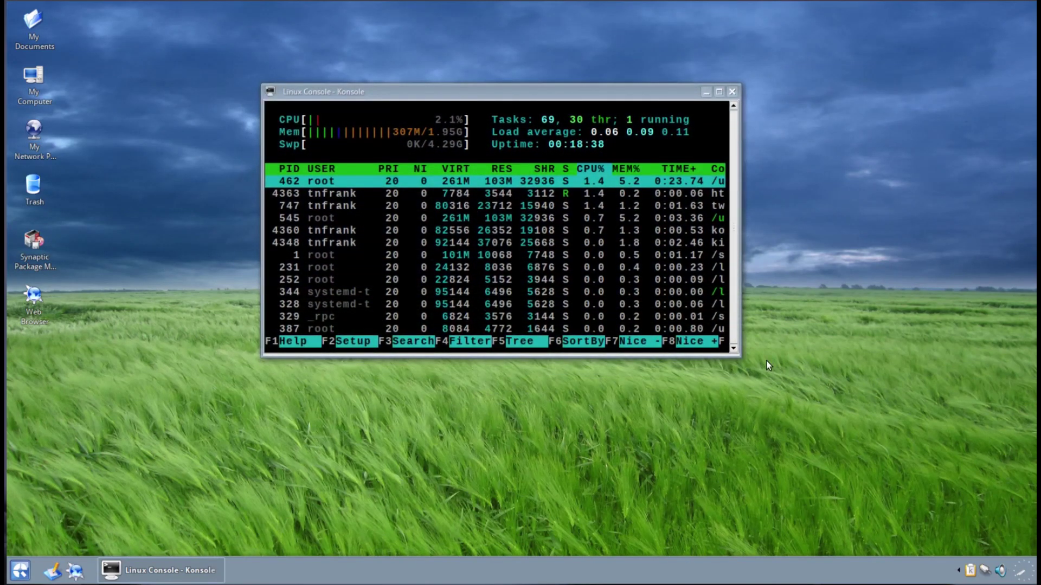
pyautogui.moveTo(740, 357); pyautogui.dragTo(795, 495)
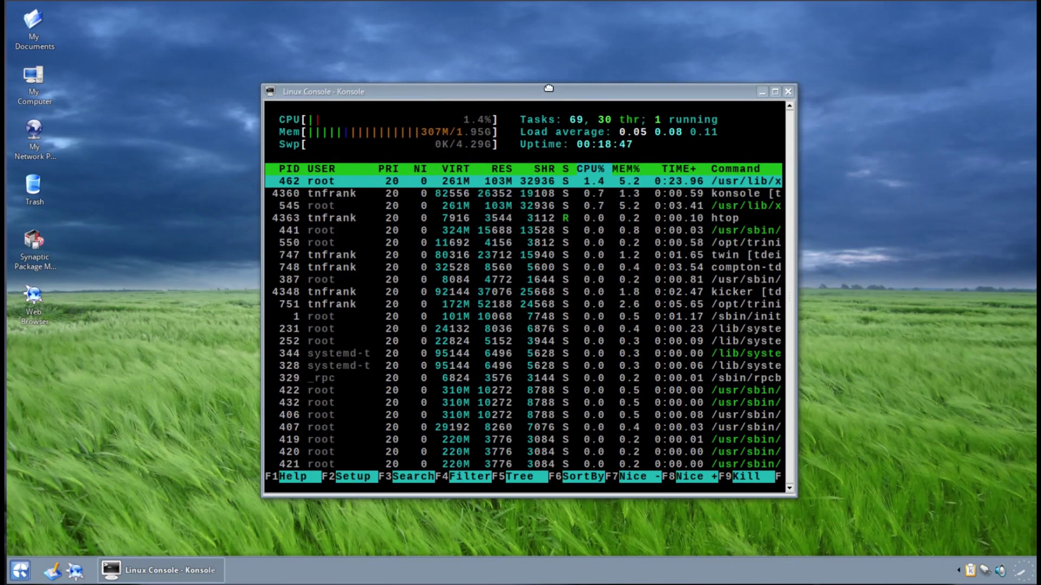
pyautogui.moveTo(549, 90); pyautogui.dragTo(548, 86)
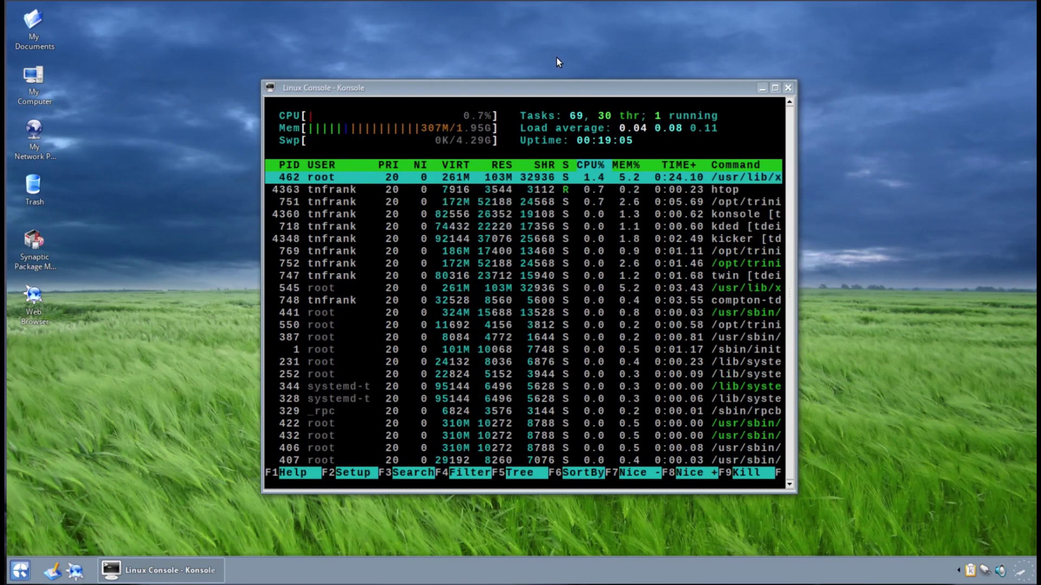
pyautogui.moveTo(546, 91); pyautogui.dragTo(537, 61)
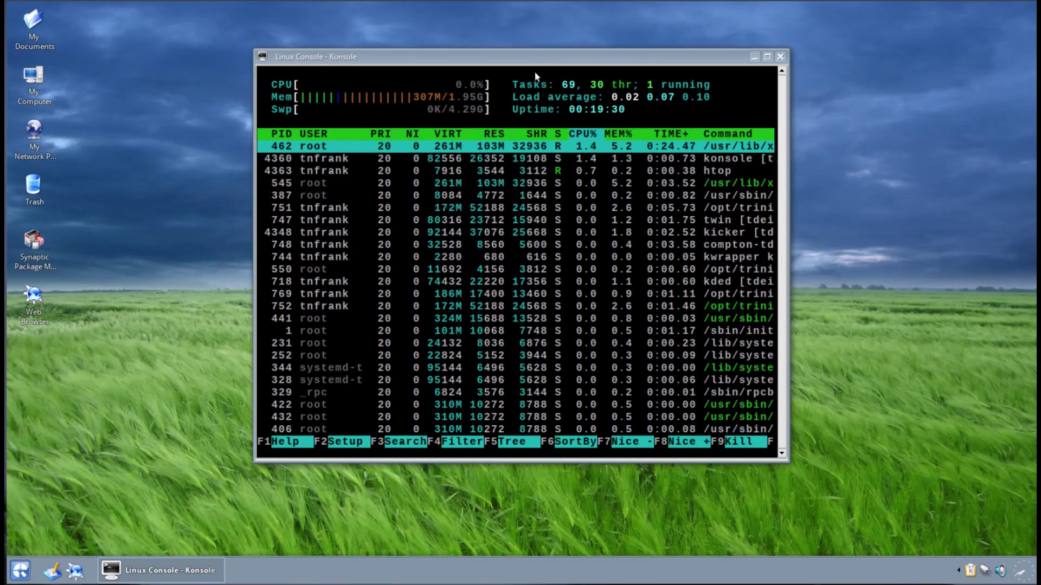
# Step: Close the htop terminal, open the clock configuration, and apply Plain Clock
pyautogui.click(780, 56)
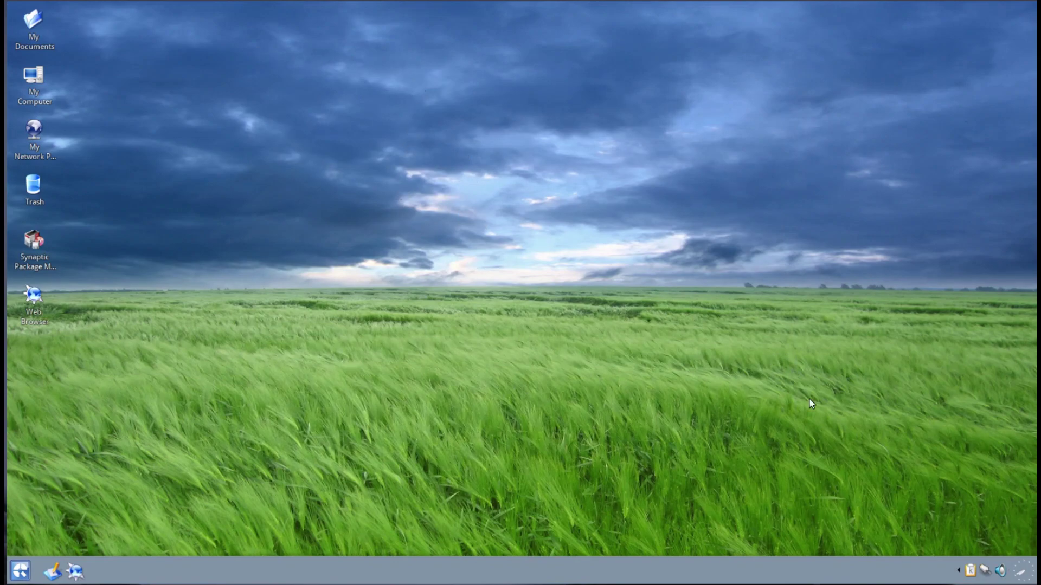
pyautogui.rightClick(1022, 573)
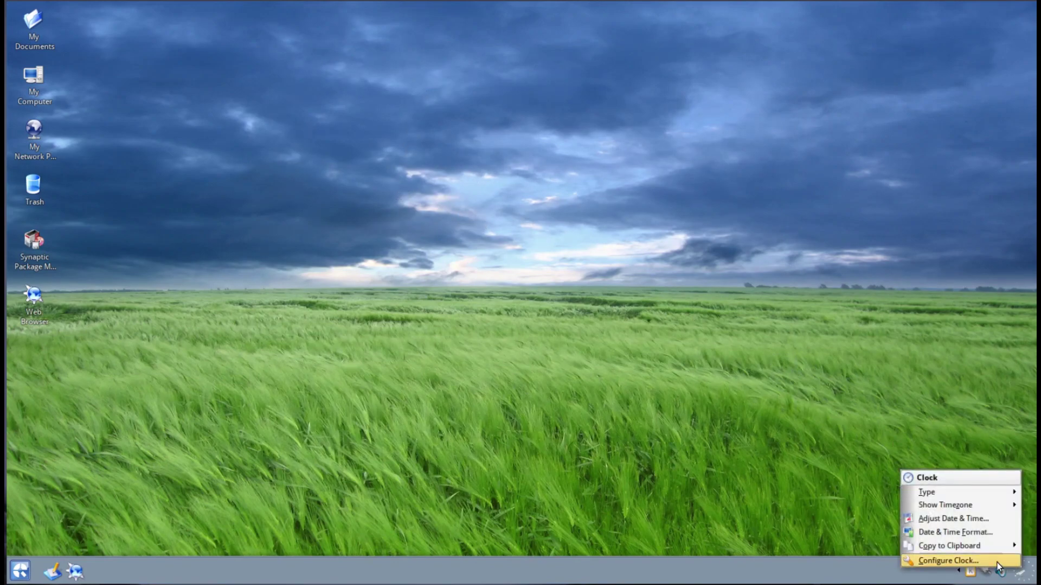
pyautogui.click(997, 563)
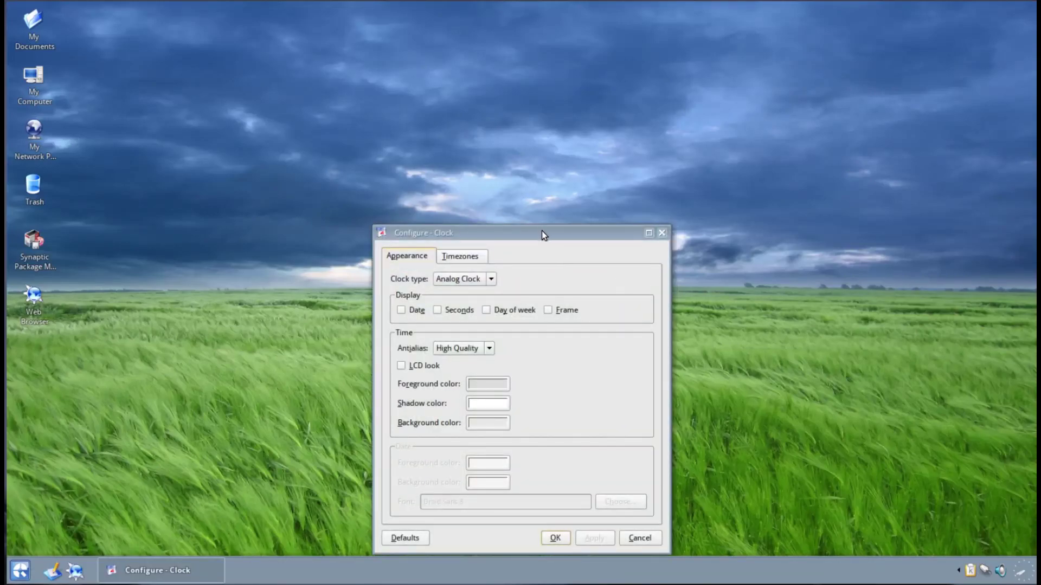
pyautogui.moveTo(541, 231); pyautogui.dragTo(859, 193)
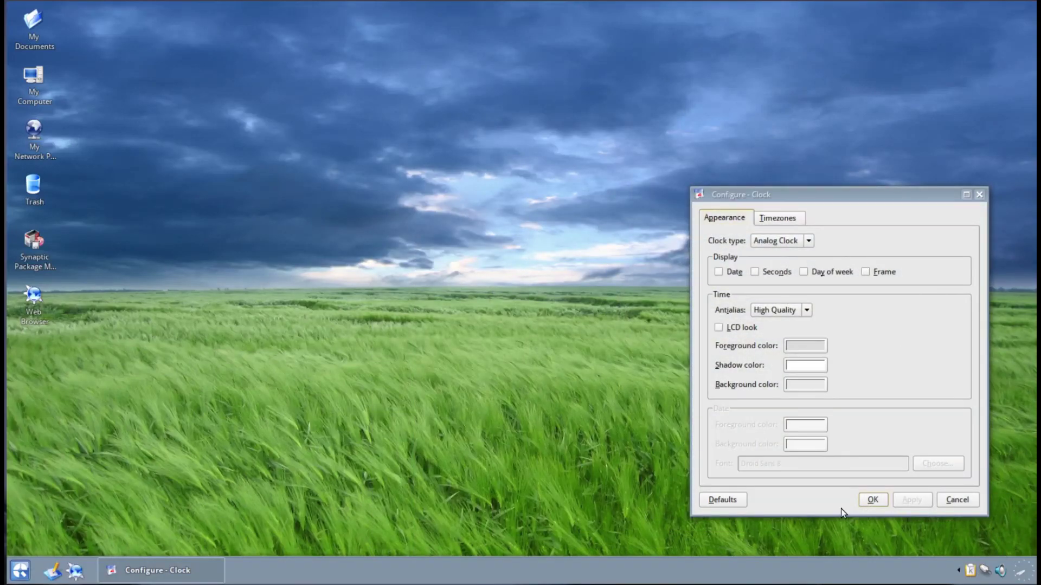
pyautogui.click(809, 240)
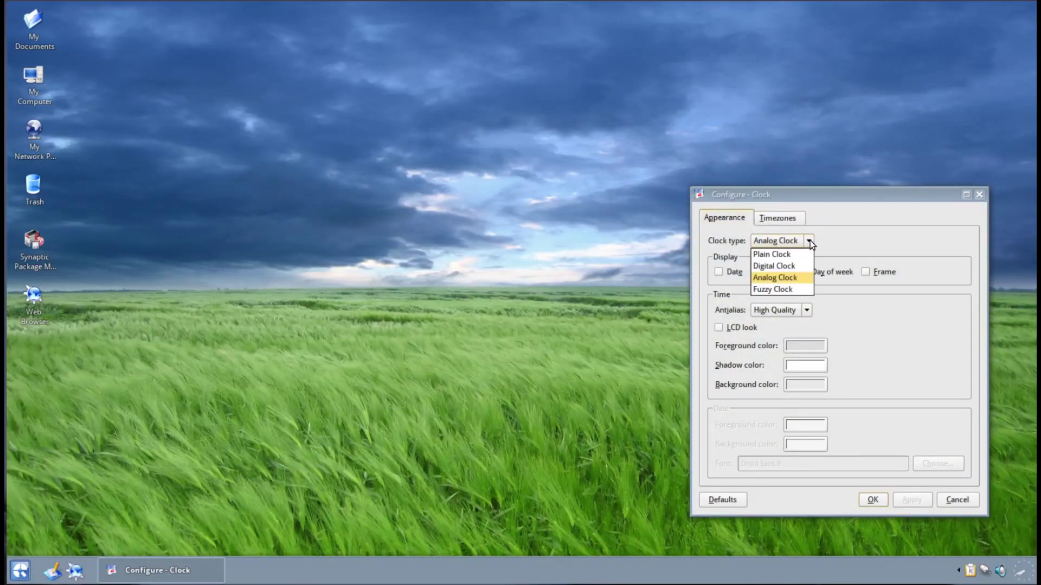
pyautogui.click(795, 254)
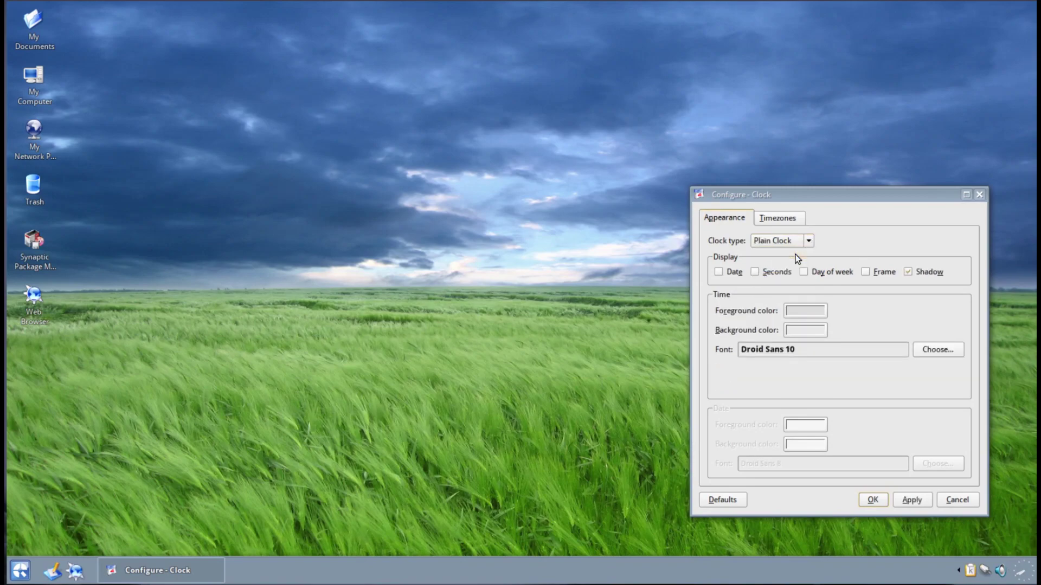
pyautogui.click(915, 498)
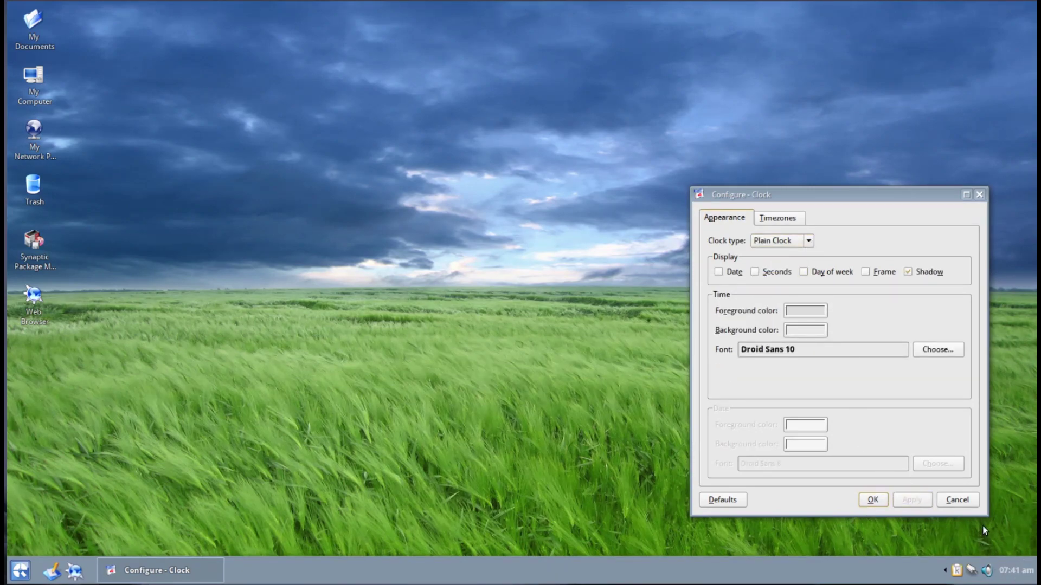
# Step: Set the clock font to Droid Sans size 14 and apply it
pyautogui.click(932, 352)
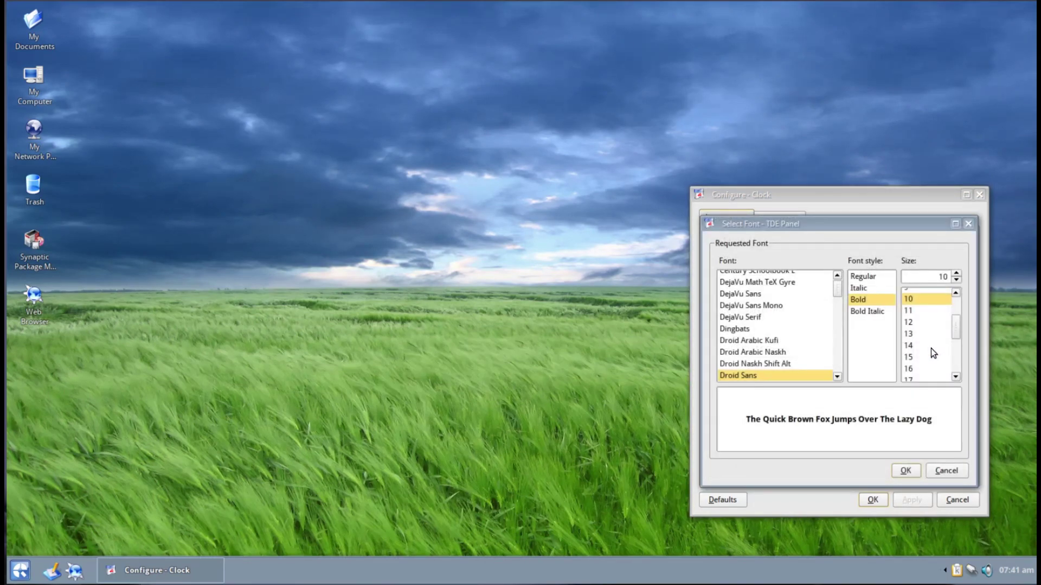
pyautogui.click(922, 345)
pyautogui.click(916, 466)
pyautogui.click(906, 498)
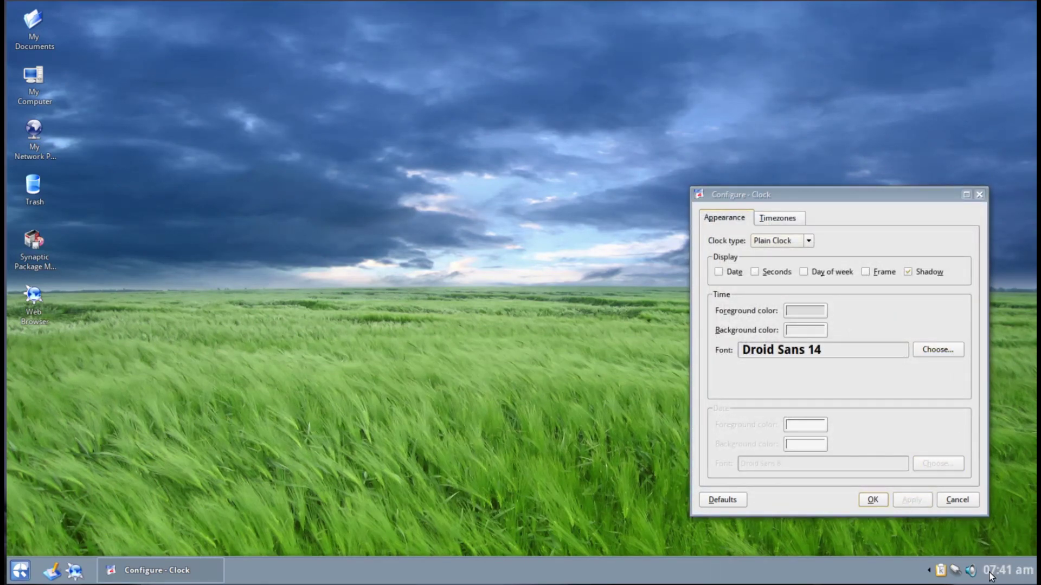
# Step: Try the Digital Clock and then the Fuzzy Clock styles
pyautogui.click(810, 240)
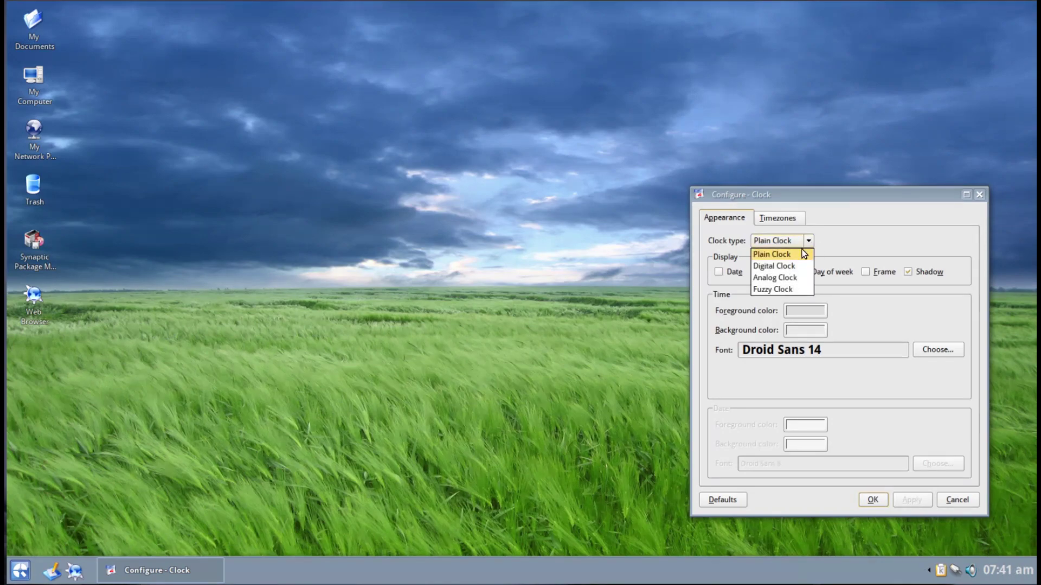
pyautogui.click(798, 265)
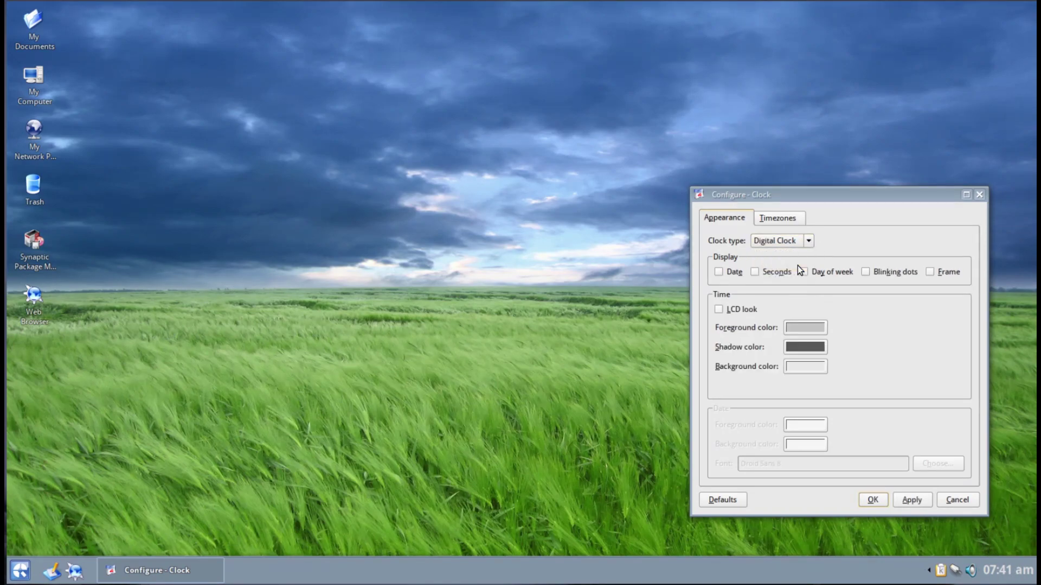
pyautogui.click(912, 498)
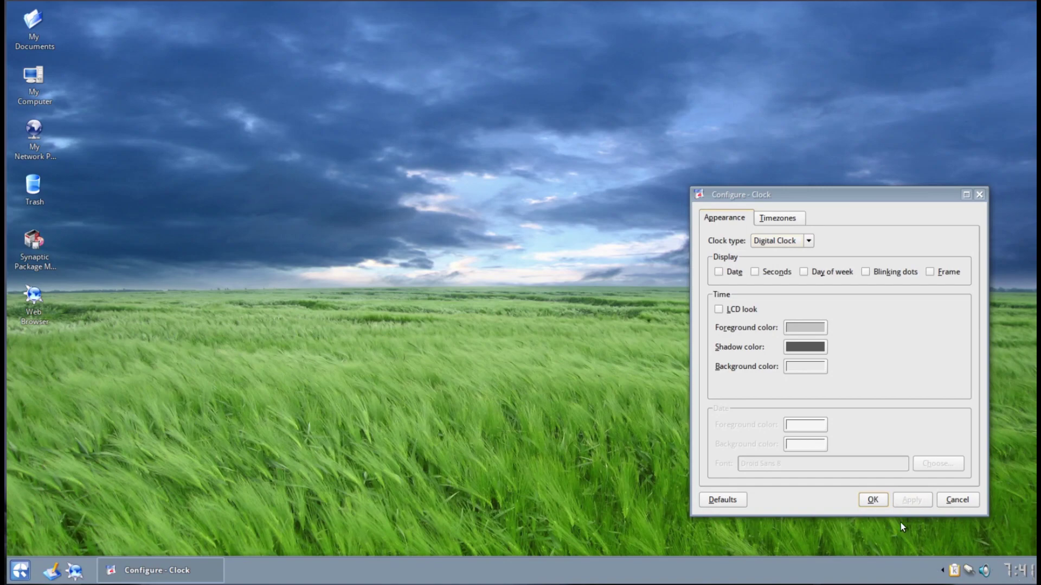
pyautogui.click(810, 241)
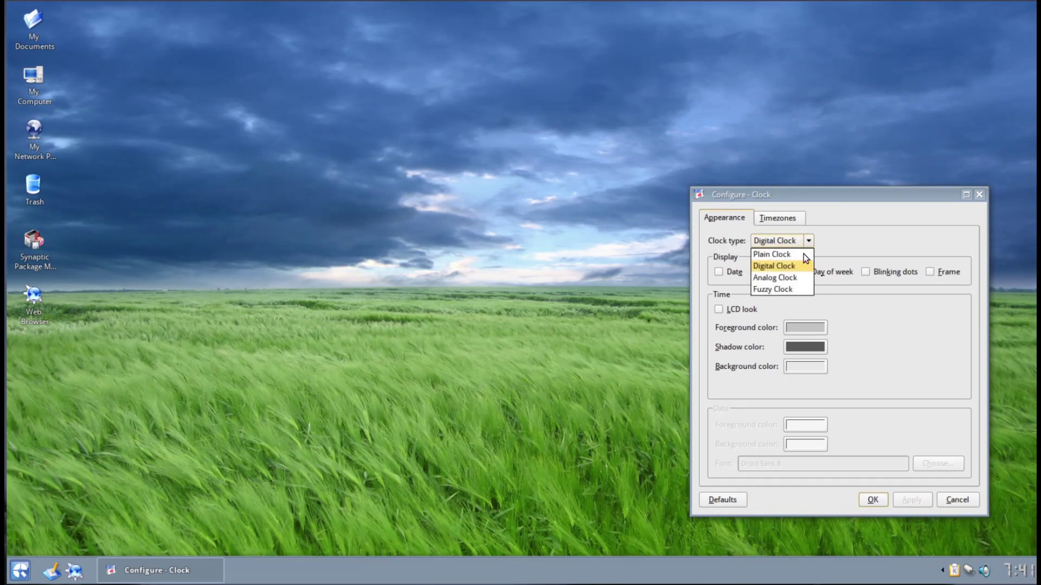
pyautogui.click(792, 289)
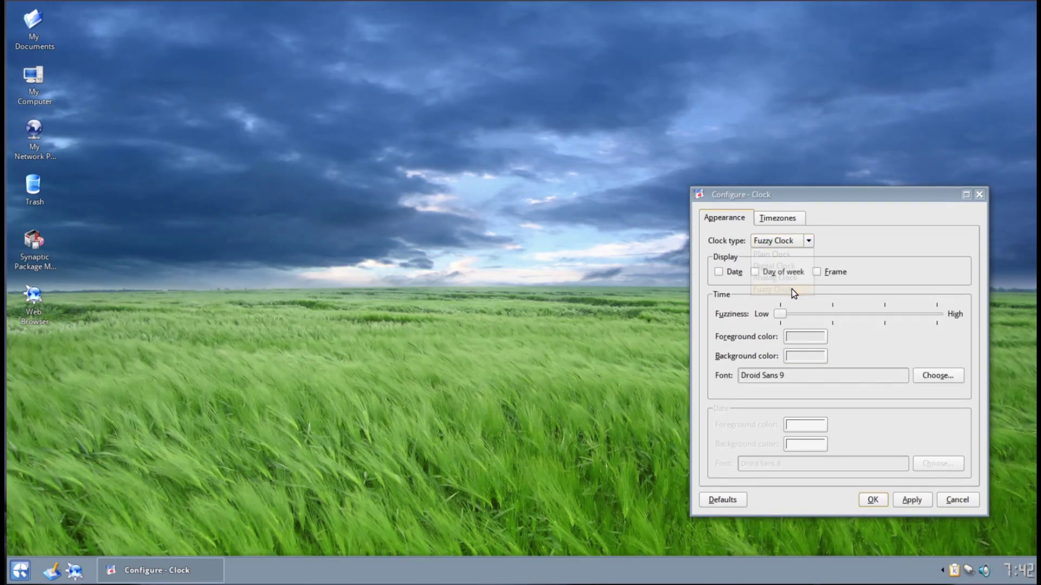
pyautogui.click(918, 503)
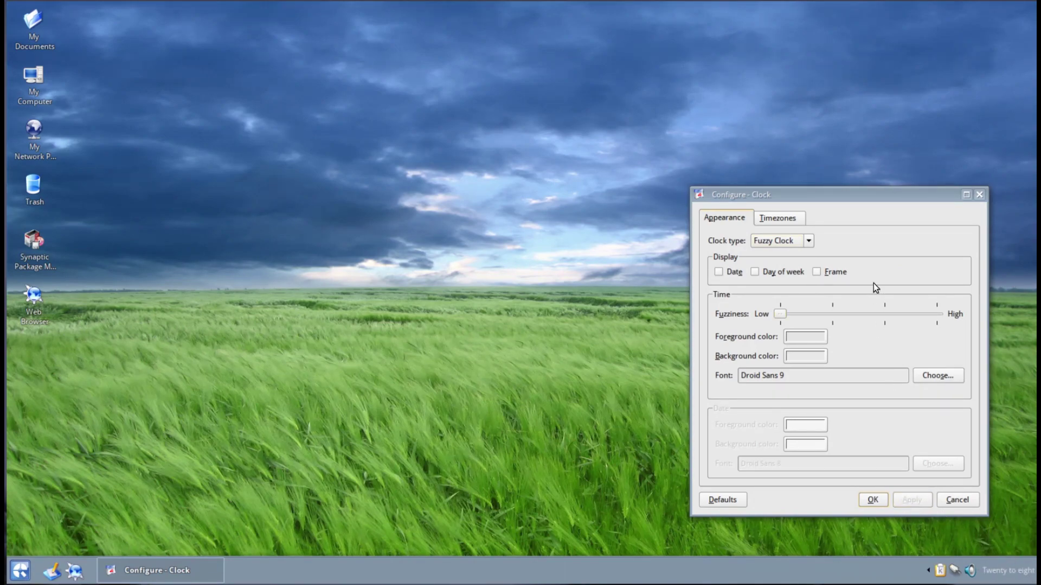
# Step: Return to Plain Clock, apply it and close the dialog with OK
pyautogui.click(808, 241)
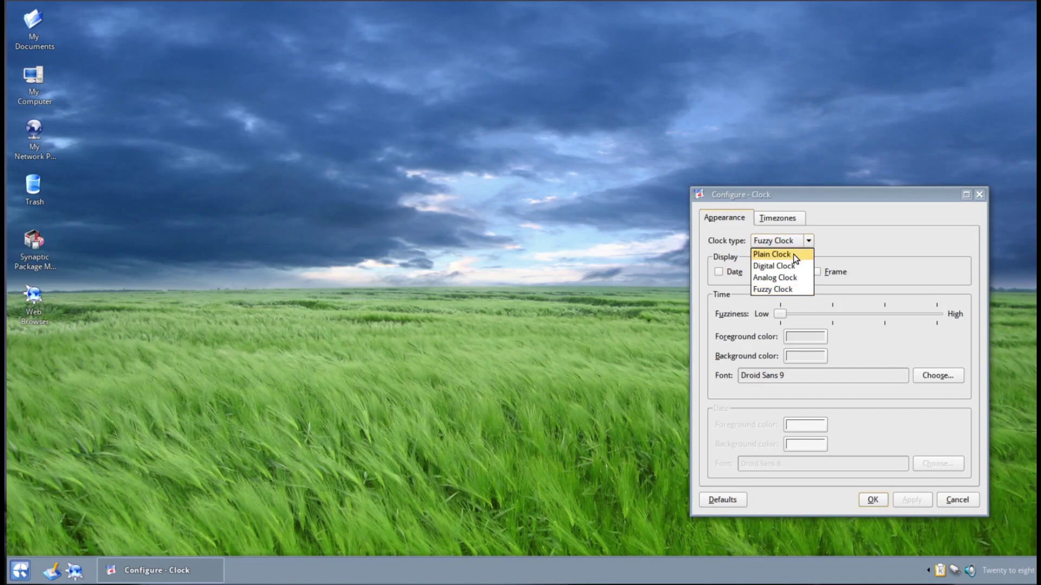
pyautogui.click(792, 255)
pyautogui.click(918, 499)
pyautogui.click(872, 499)
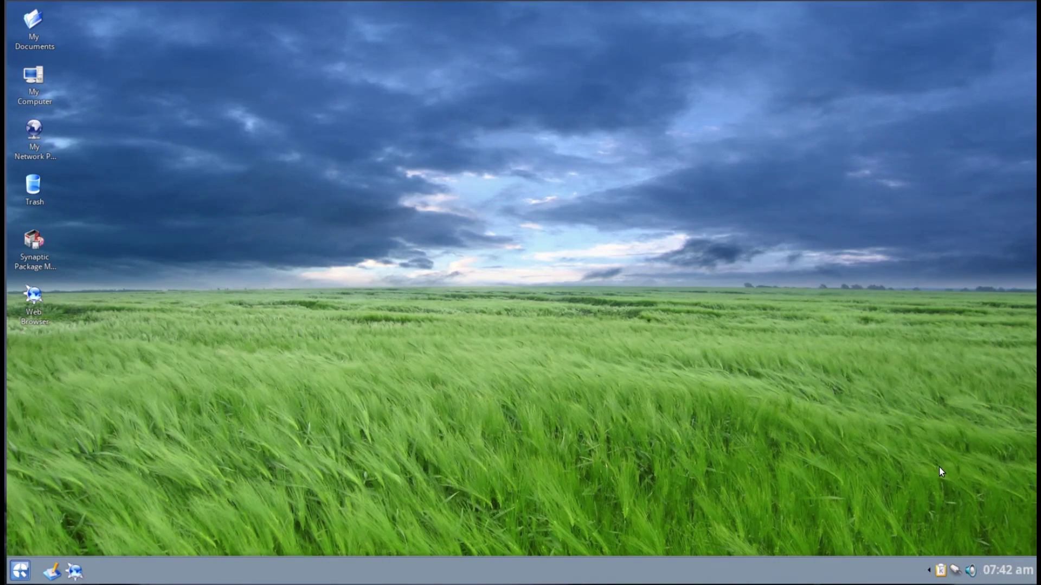
# Step: Raise the system volume with the KMix tray slider, then glance at the July 2019 calendar
pyautogui.click(971, 571)
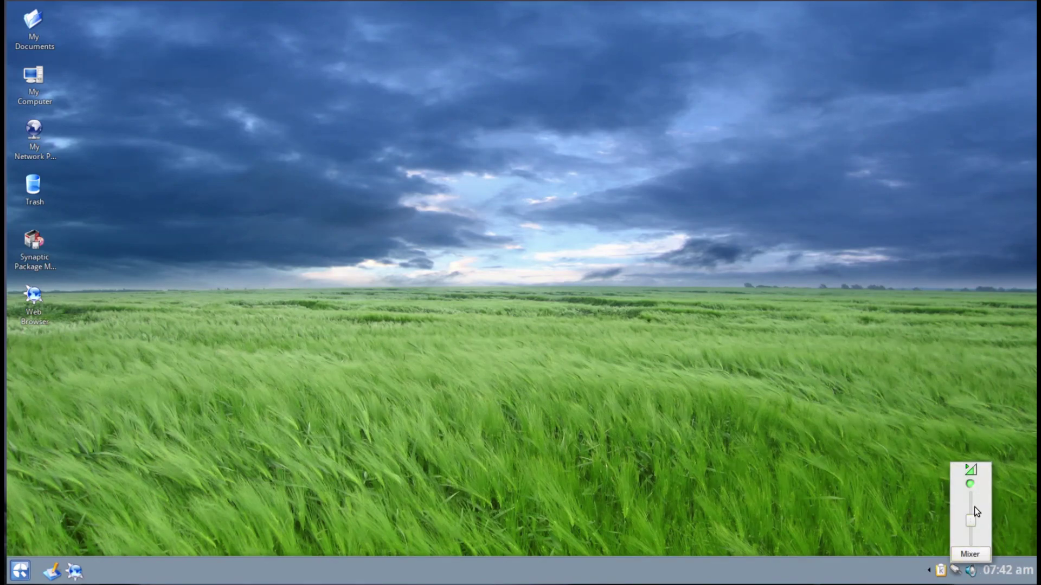
pyautogui.moveTo(975, 514); pyautogui.dragTo(975, 501)
pyautogui.click(900, 501)
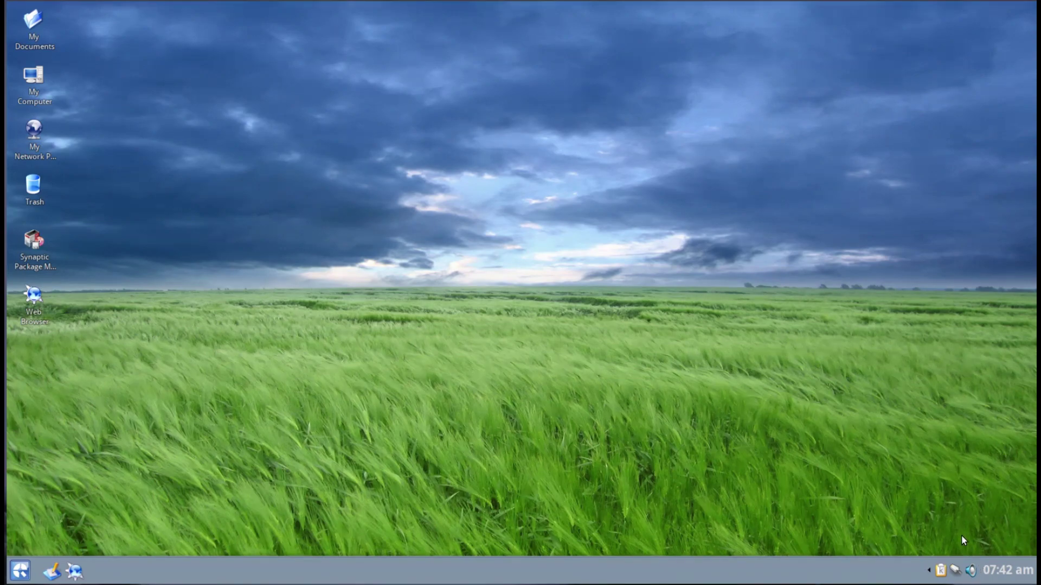
pyautogui.click(1007, 570)
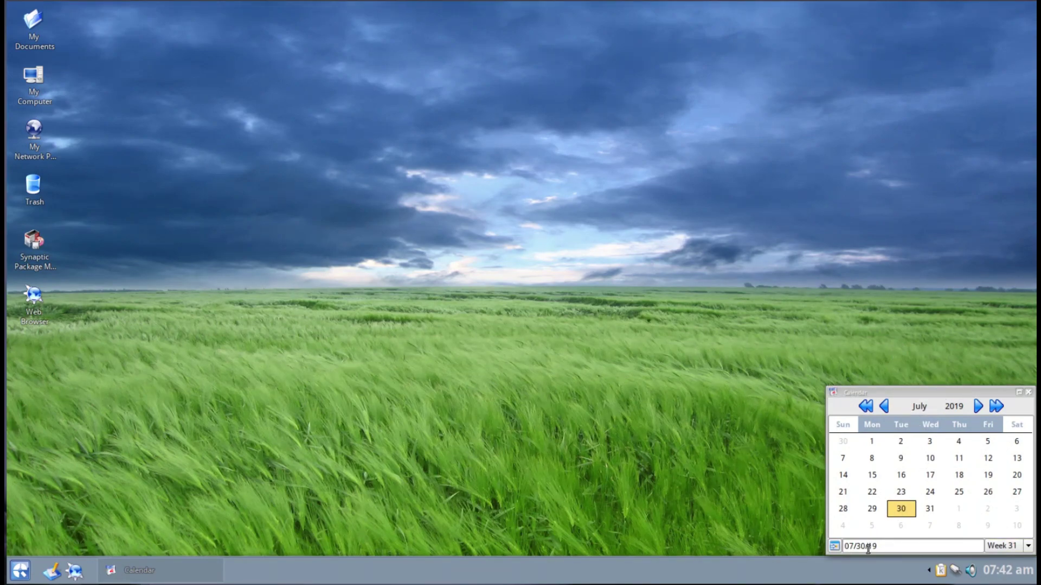
pyautogui.click(1006, 579)
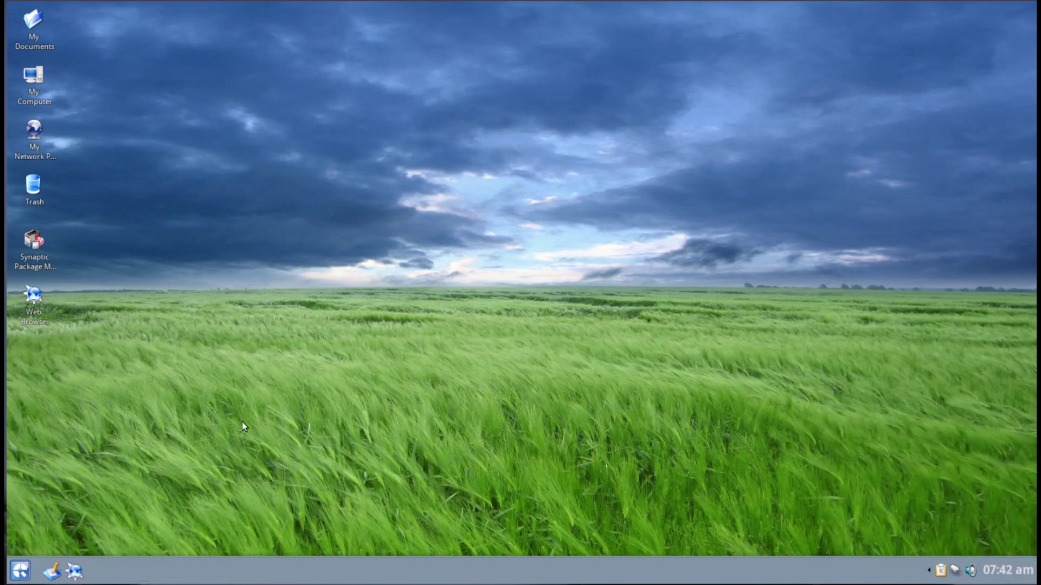
# Step: Open the start menu and expand Applications to list categories such as Programs and Settings
pyautogui.click(20, 569)
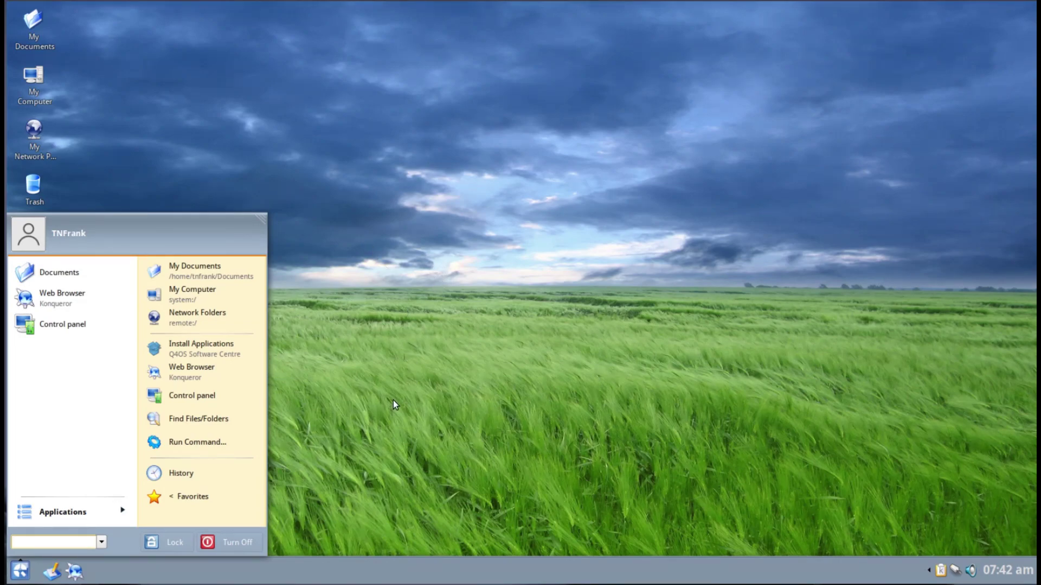
pyautogui.click(114, 513)
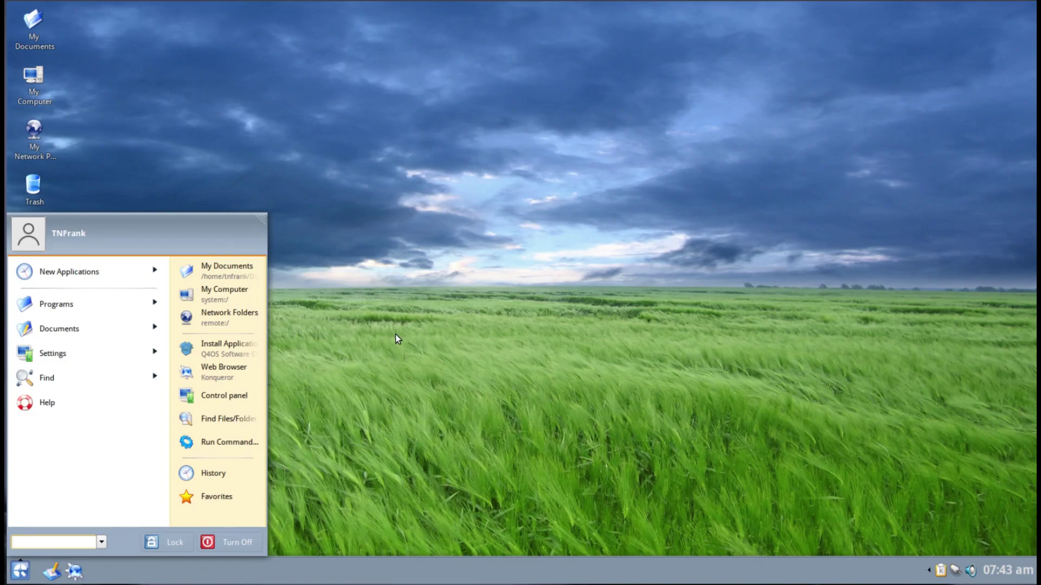
# Step: Launch Install Applications and enlarge and reposition the Software Centre window
pyautogui.click(210, 351)
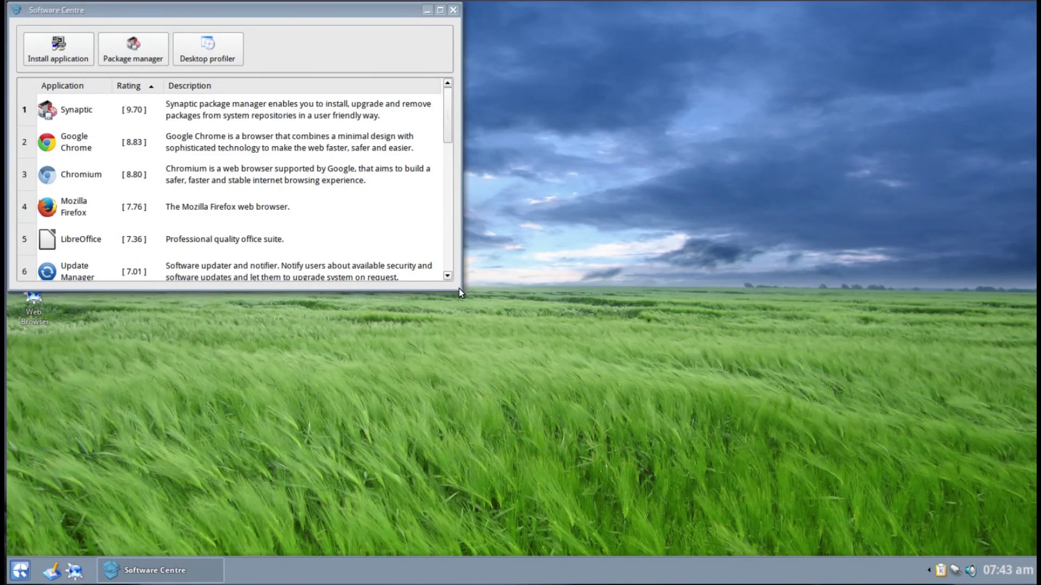
pyautogui.moveTo(461, 292); pyautogui.dragTo(616, 505)
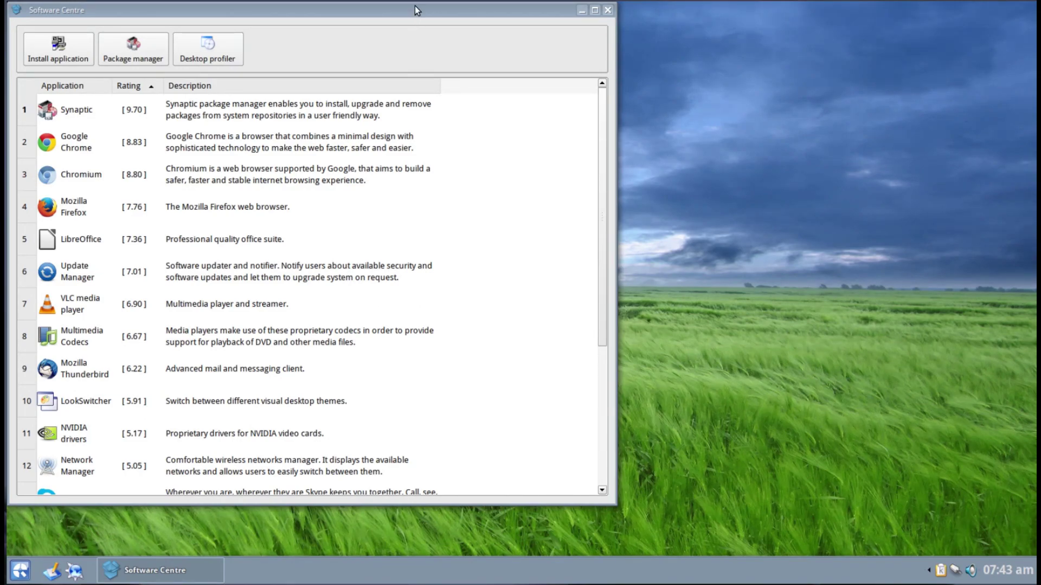
pyautogui.moveTo(414, 5); pyautogui.dragTo(478, 5)
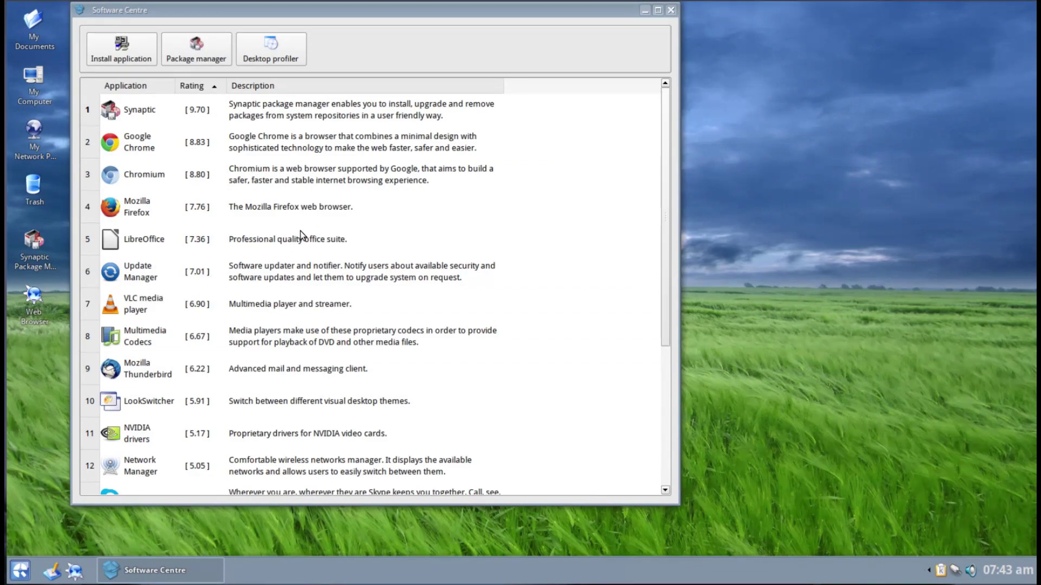
# Step: Install Mozilla Firefox, moving the download progress and setup wizard windows aside
pyautogui.click(147, 209)
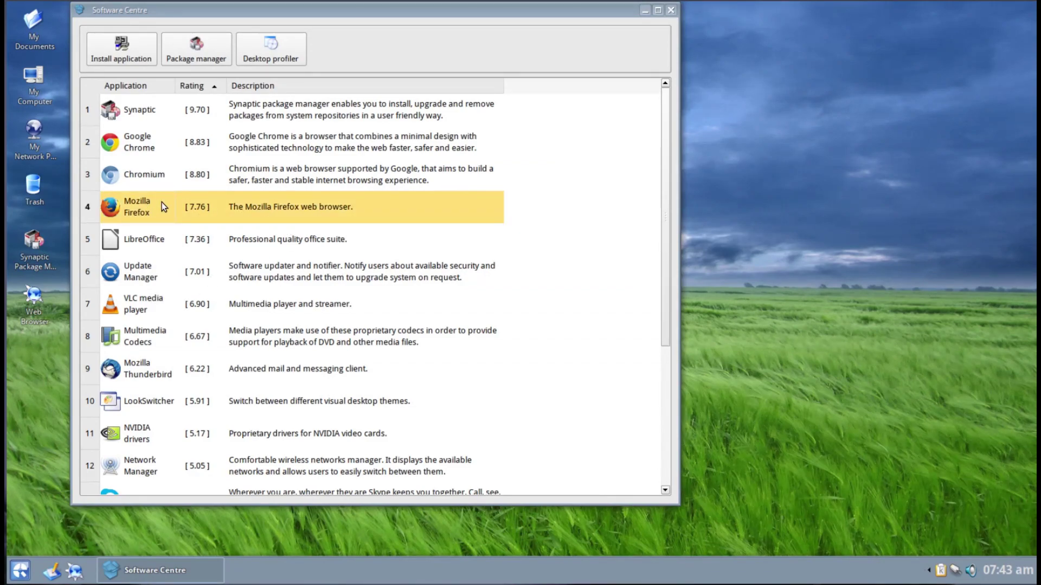
pyautogui.click(129, 45)
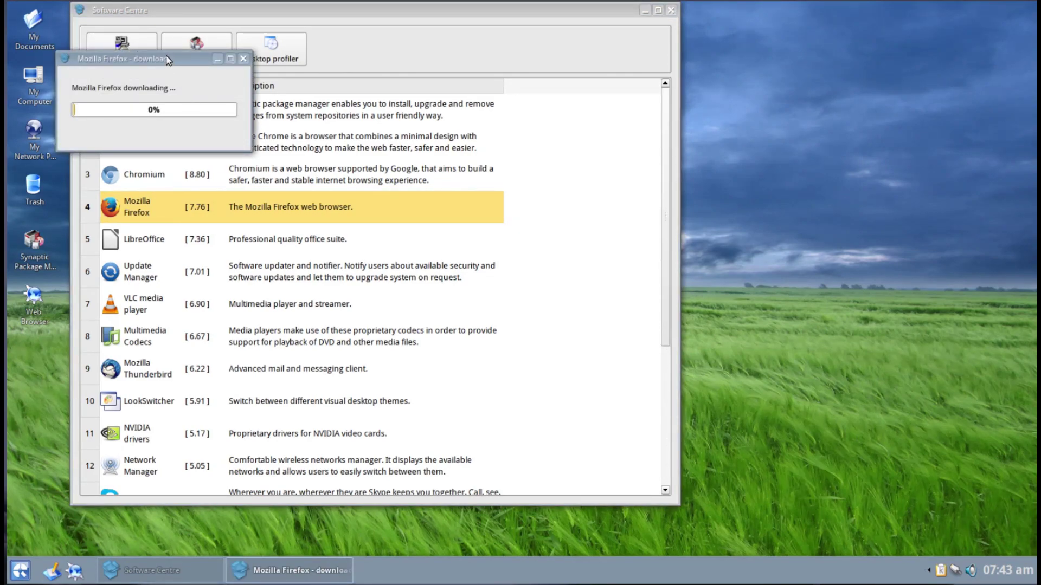
pyautogui.moveTo(168, 60); pyautogui.dragTo(208, 103)
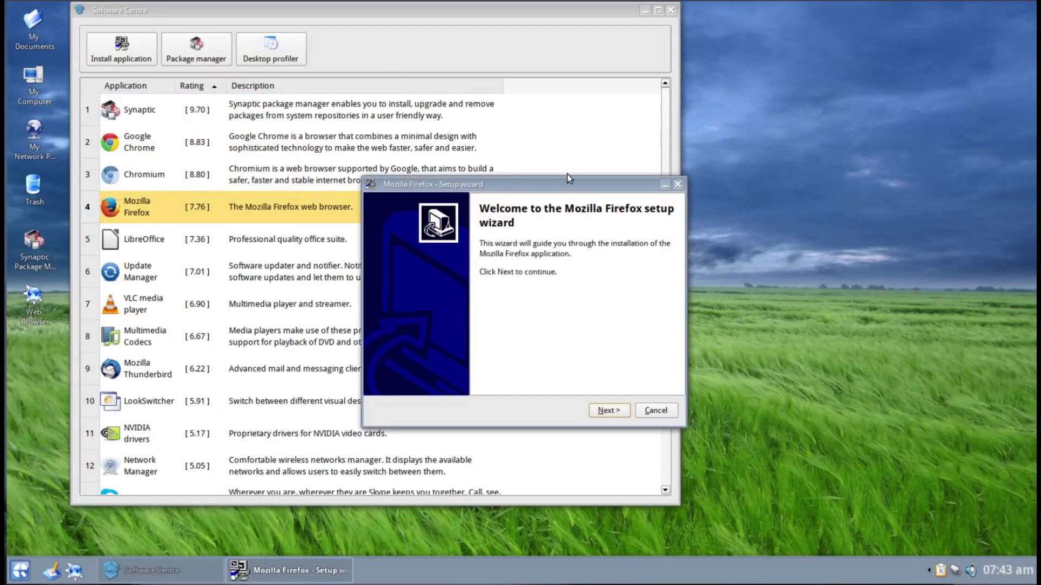
pyautogui.moveTo(570, 182); pyautogui.dragTo(896, 179)
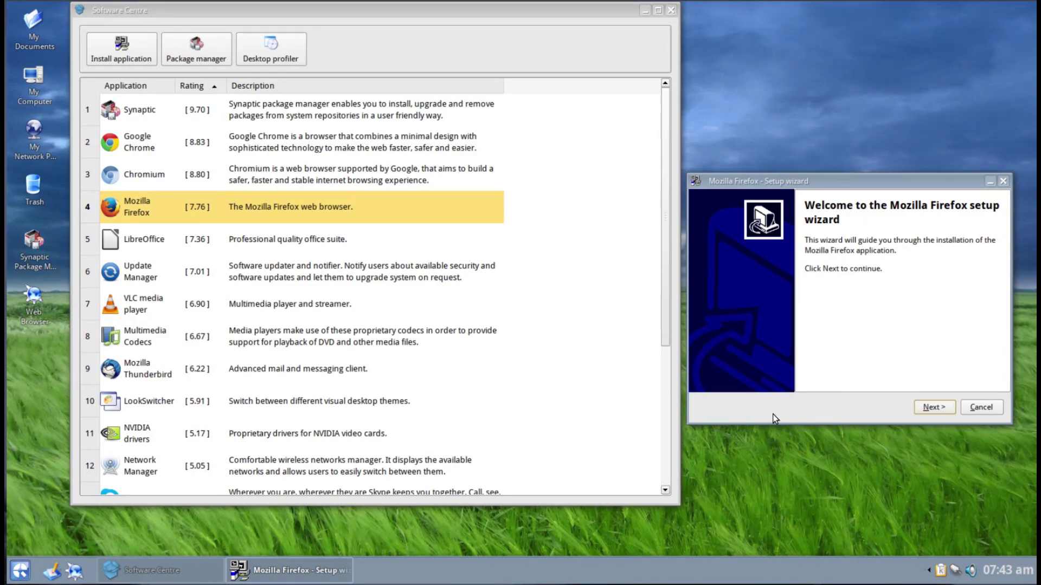
# Step: Move past the Firefox wizard's welcome page and start the package download
pyautogui.click(938, 408)
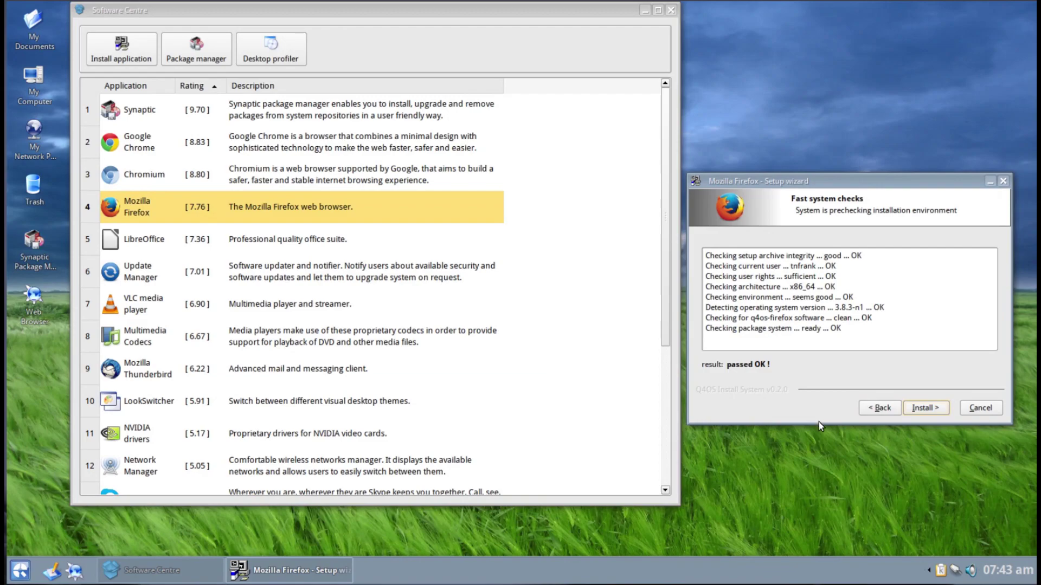
pyautogui.click(929, 407)
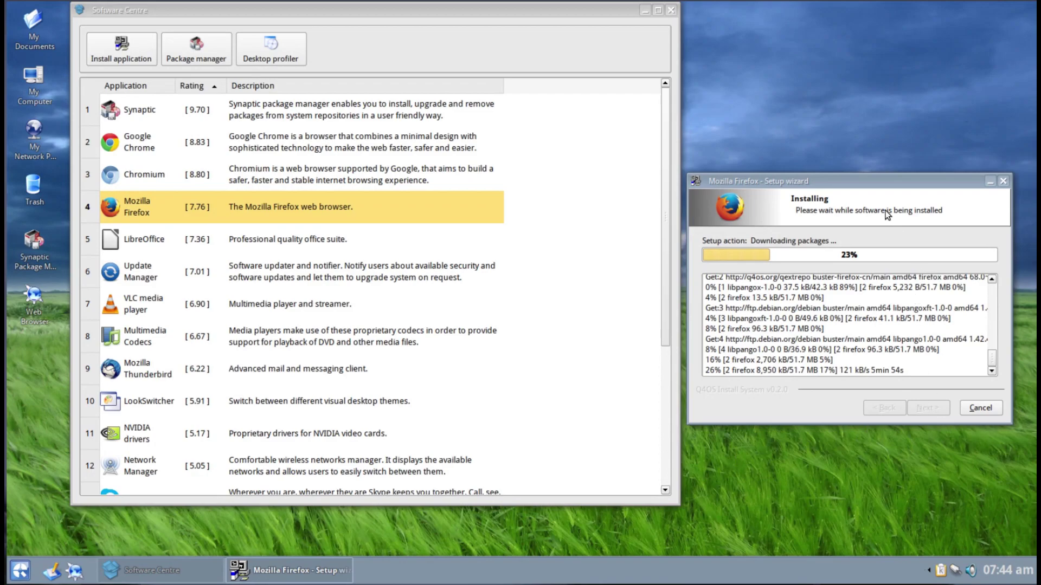
# Step: Minimize the Firefox wizard and try the package manager, dismissing the package lock error
pyautogui.click(987, 181)
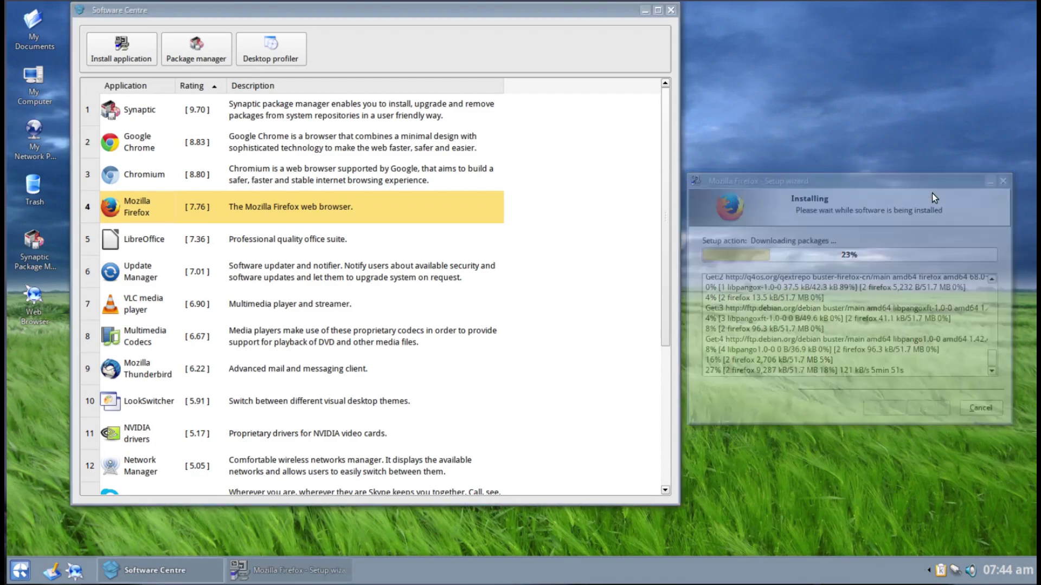
pyautogui.moveTo(561, 18); pyautogui.dragTo(755, 18)
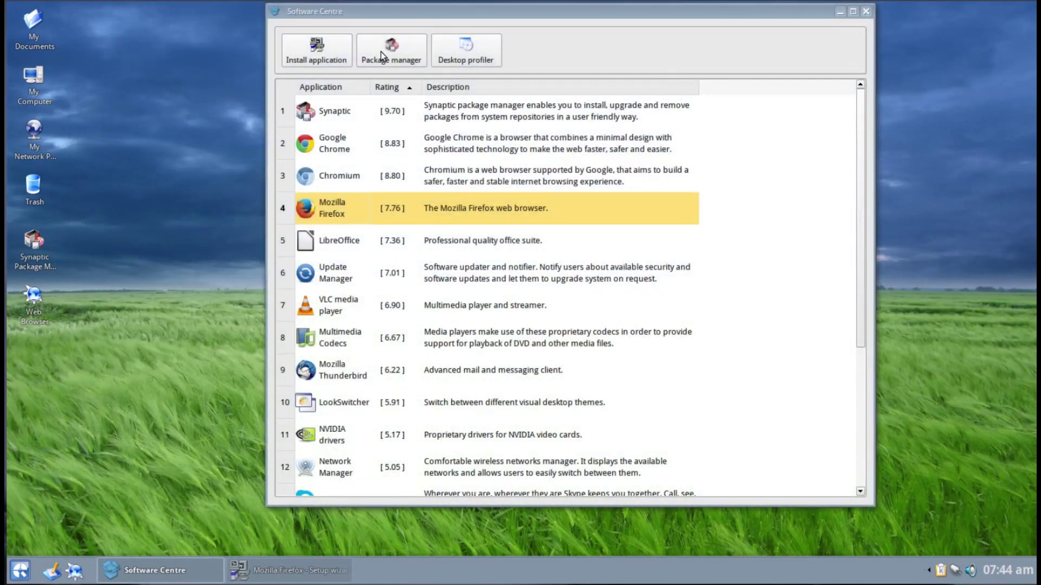
pyautogui.click(383, 51)
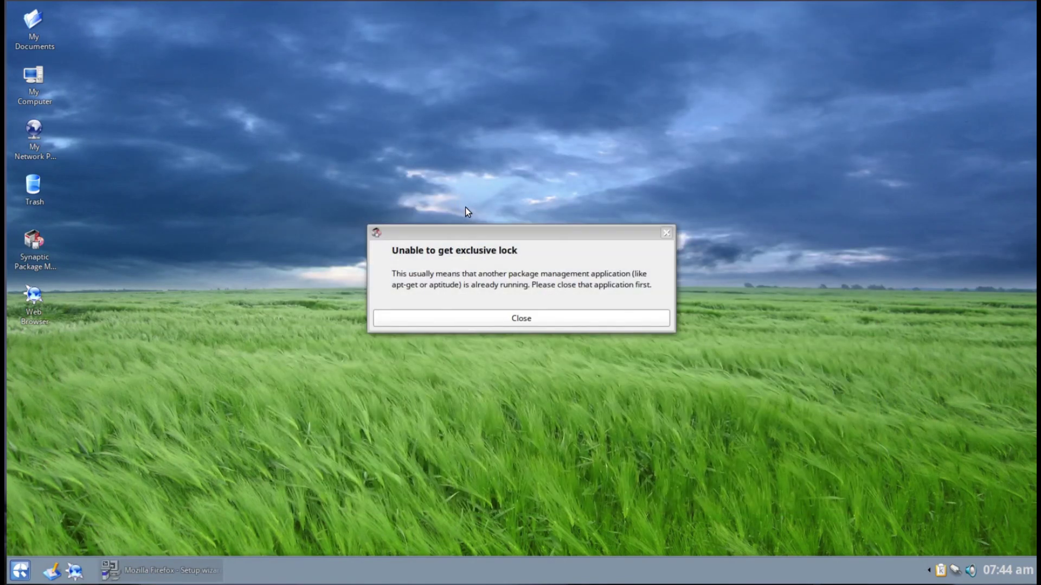
pyautogui.click(666, 233)
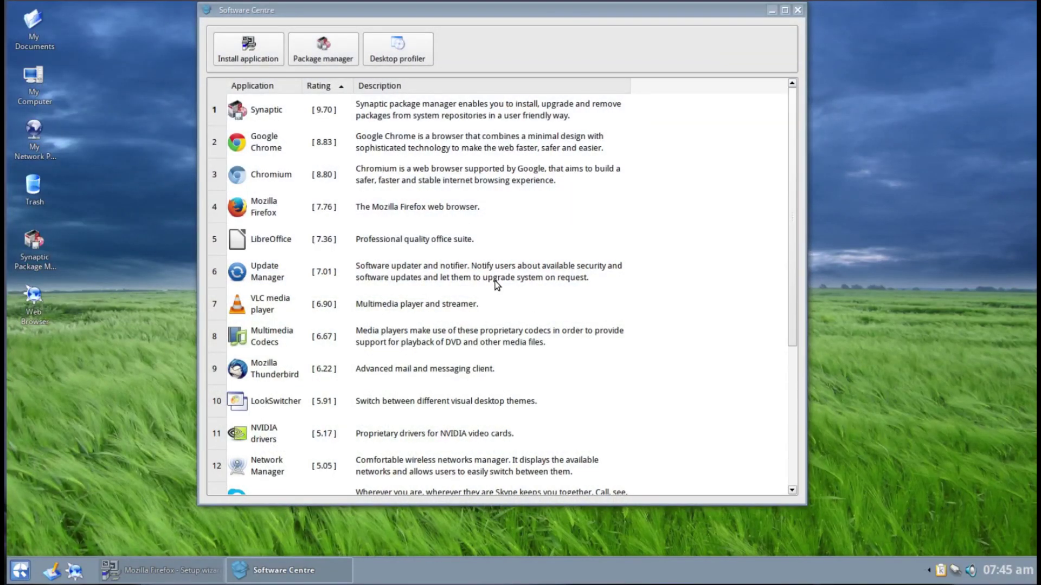
# Step: Minimize both the Software Centre and the Firefox setup wizard windows
pyautogui.click(281, 571)
pyautogui.click(285, 573)
pyautogui.click(174, 576)
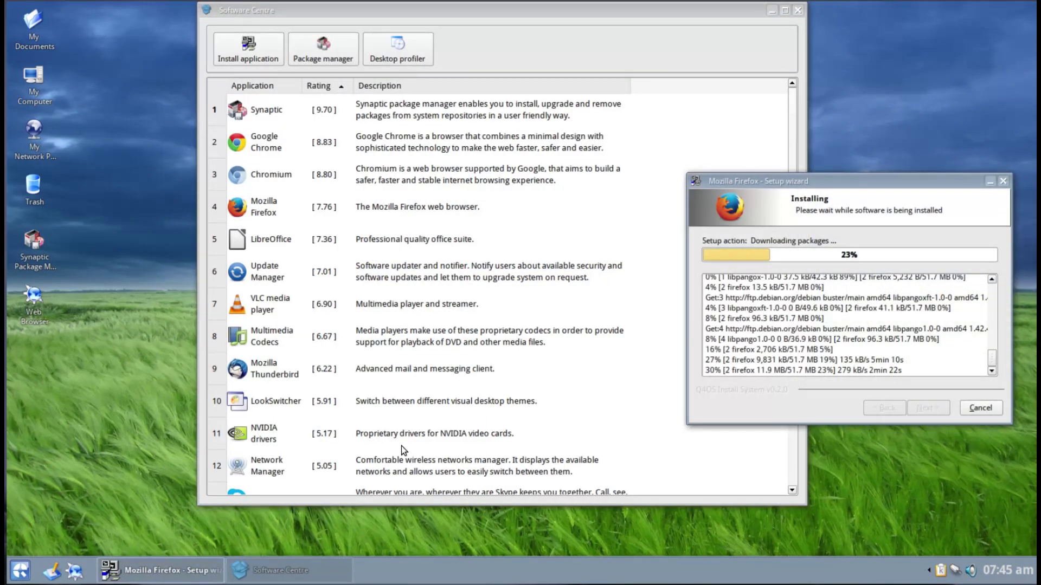
pyautogui.moveTo(694, 14); pyautogui.dragTo(572, 14)
pyautogui.click(647, 11)
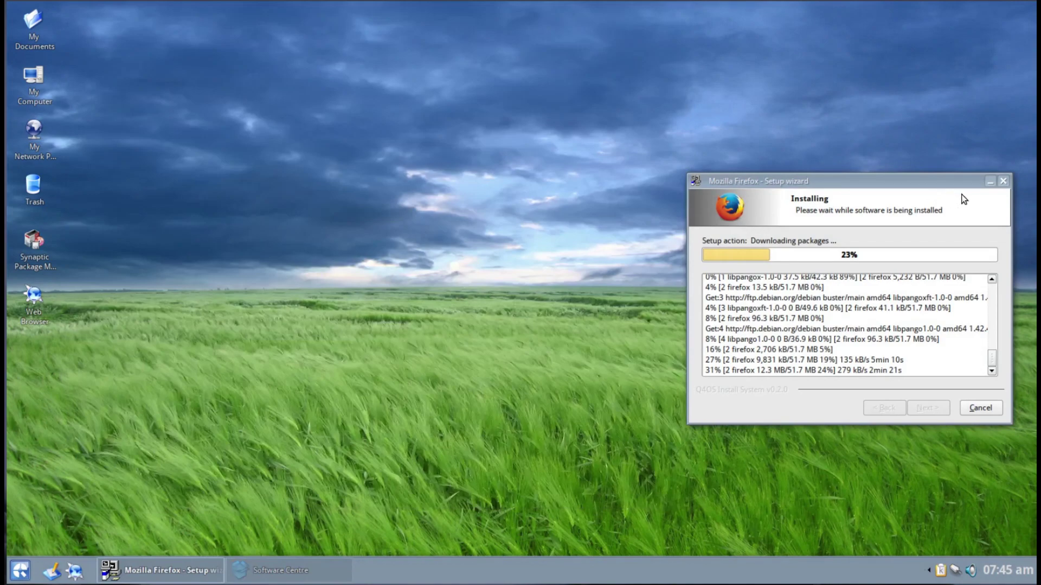
pyautogui.click(992, 181)
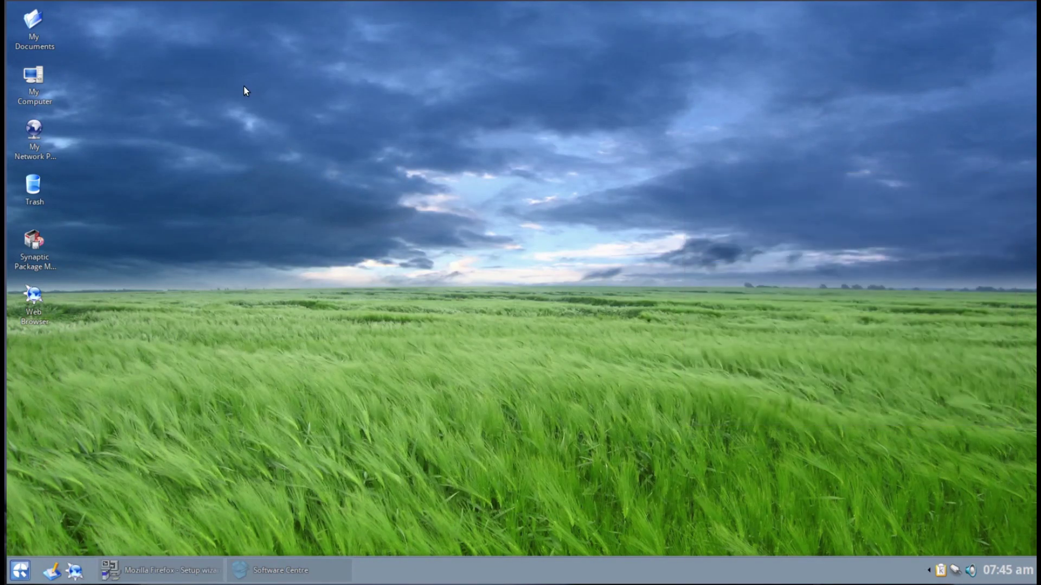
# Step: Open My Documents in Konqueror and go up through home and /home to the root folder
pyautogui.doubleClick(43, 41)
pyautogui.moveTo(318, 6); pyautogui.dragTo(580, 117)
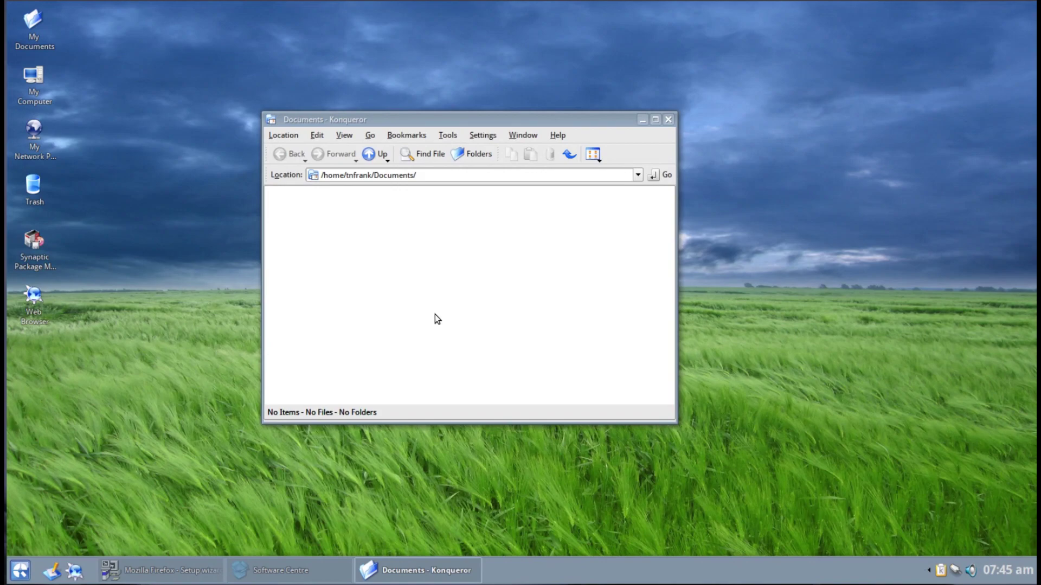
pyautogui.click(368, 155)
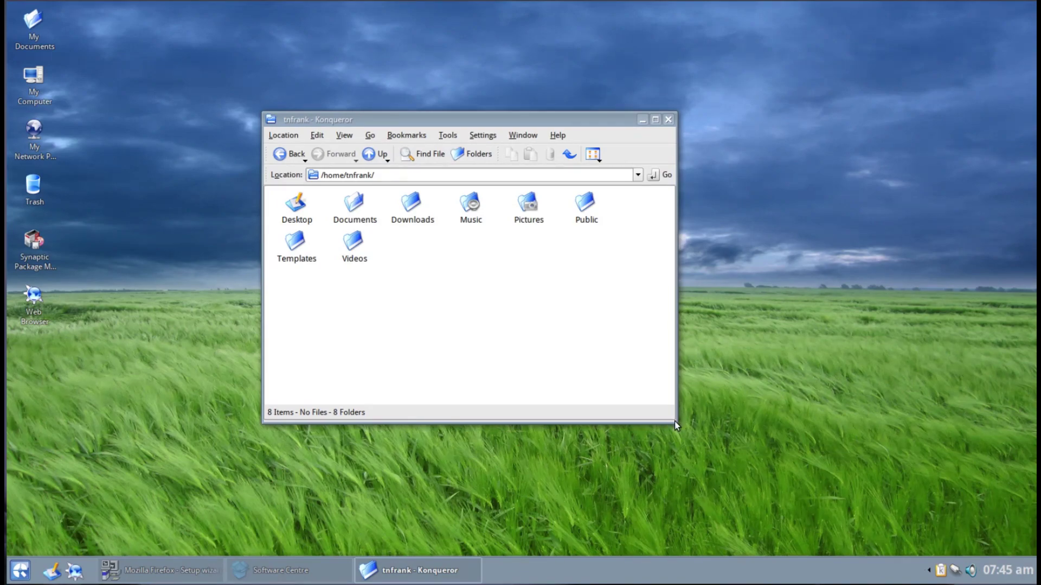
pyautogui.moveTo(674, 422); pyautogui.dragTo(636, 450)
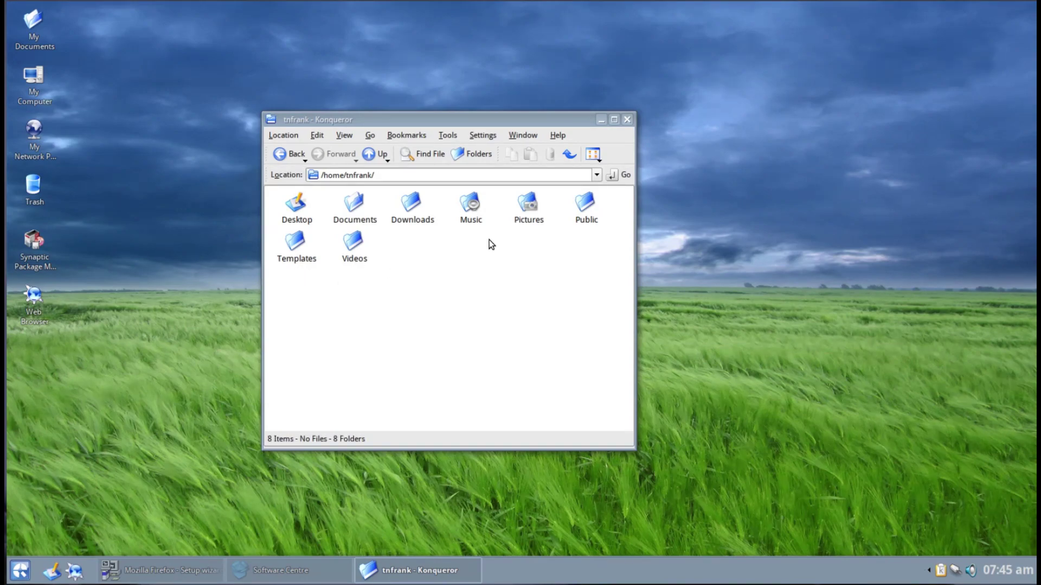
pyautogui.moveTo(492, 119); pyautogui.dragTo(555, 79)
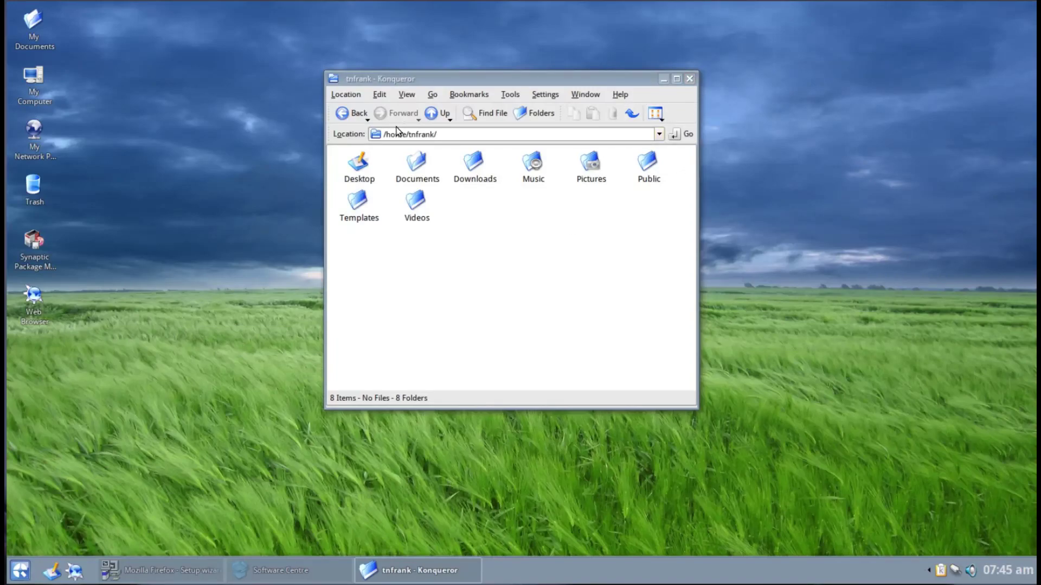
pyautogui.click(430, 115)
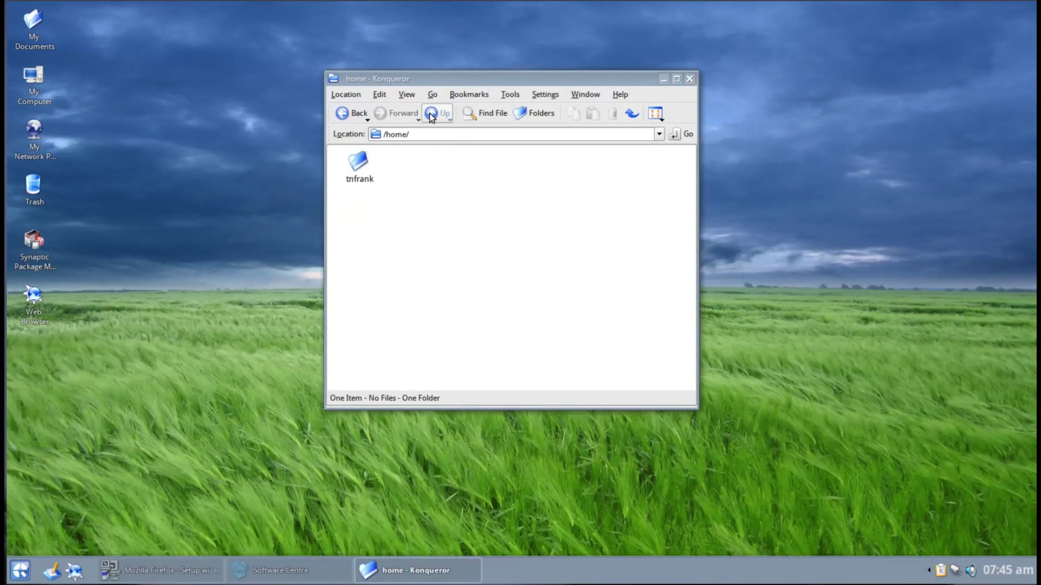
pyautogui.click(431, 115)
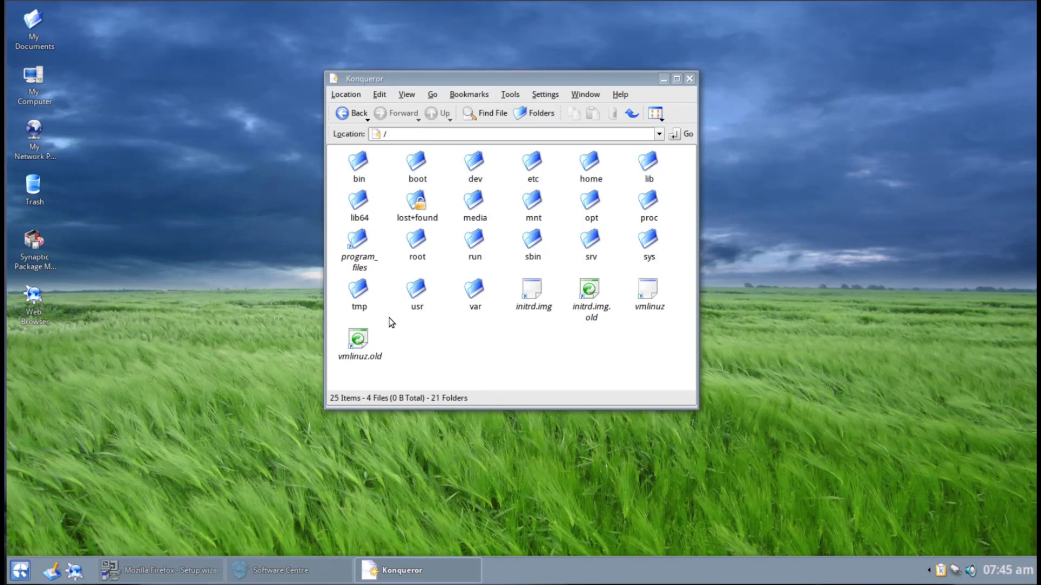
pyautogui.click(689, 79)
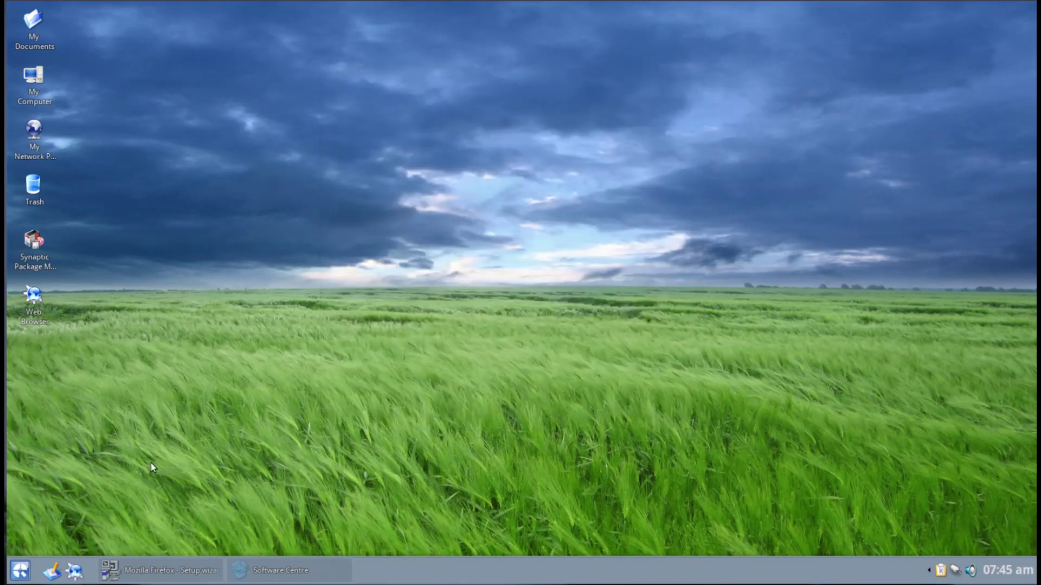
pyautogui.click(174, 571)
pyautogui.click(293, 571)
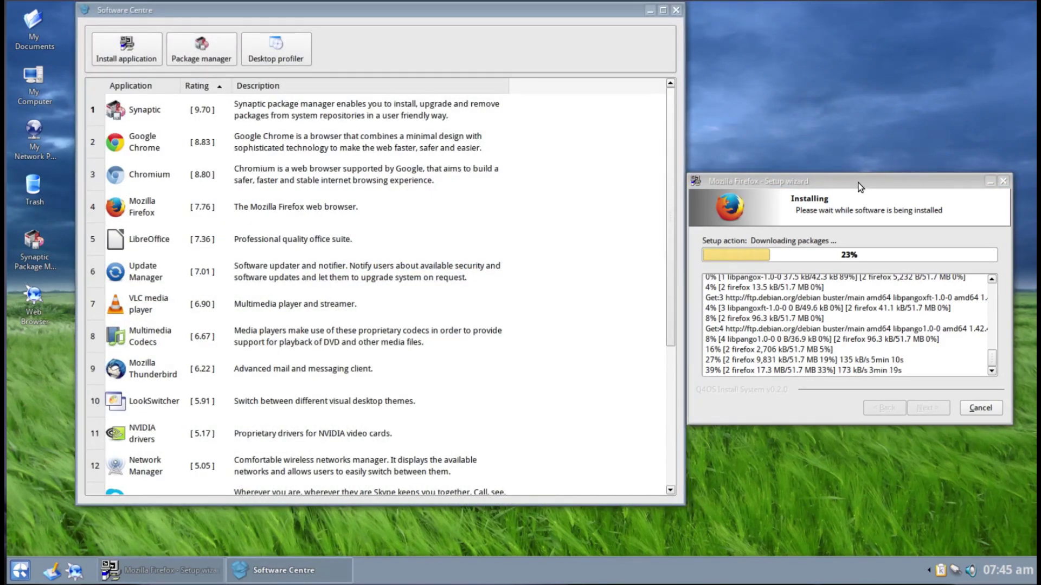
pyautogui.click(990, 181)
pyautogui.click(649, 10)
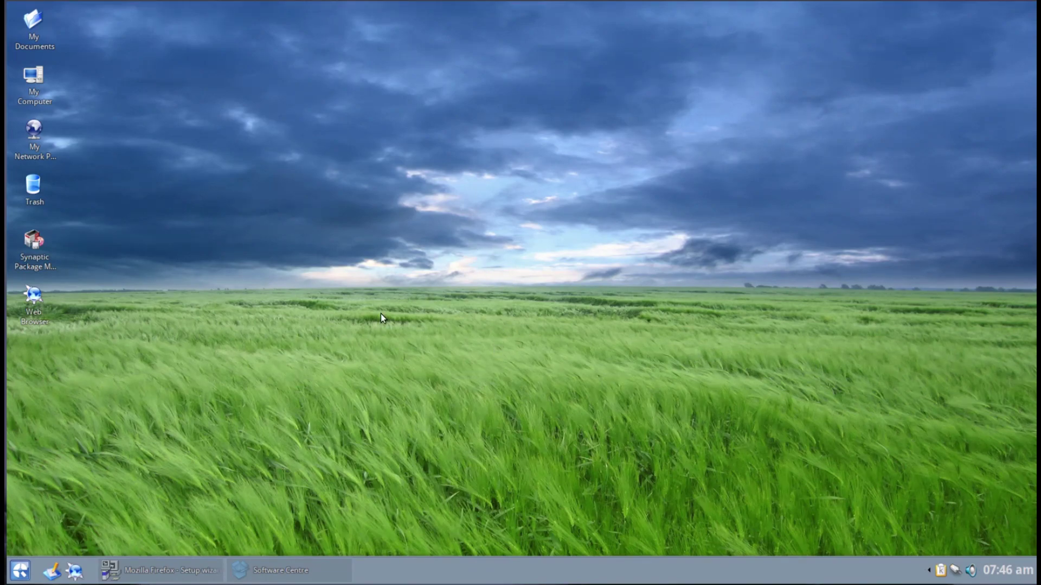
# Step: Search the start menu for 'autostart', then clear the search field
pyautogui.click(20, 570)
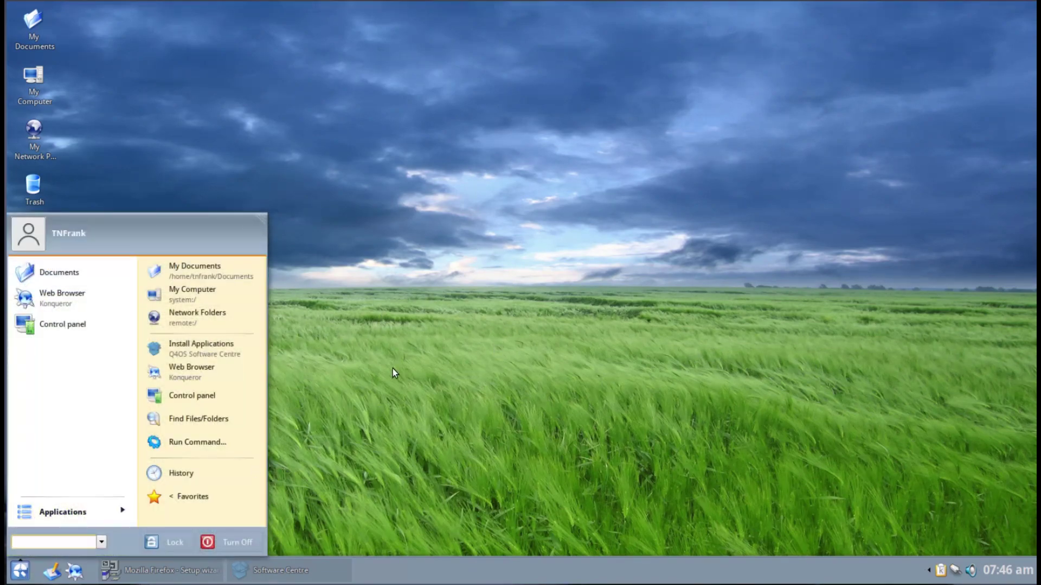
pyautogui.click(76, 542)
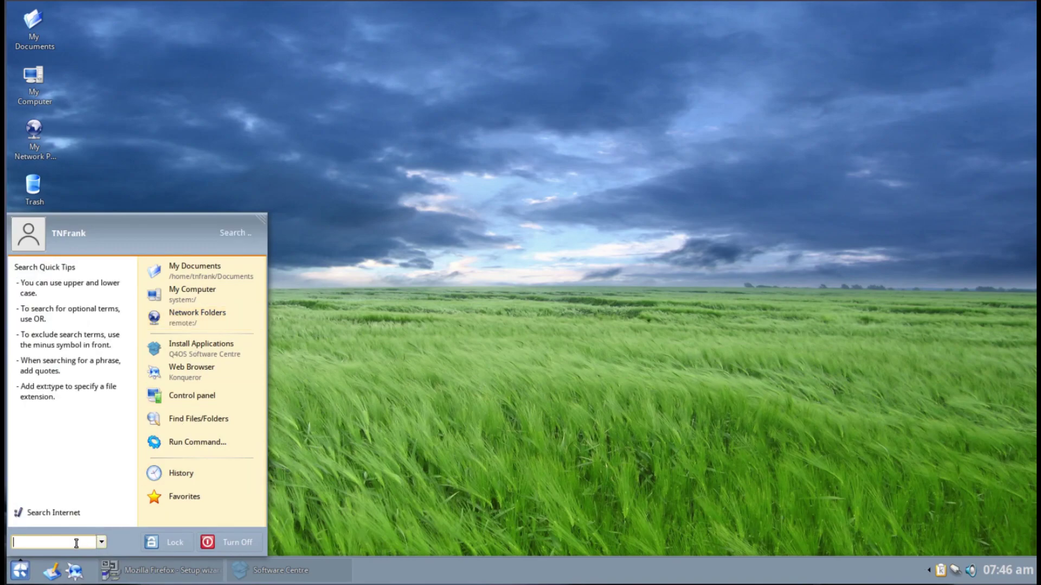
pyautogui.write('autostart')
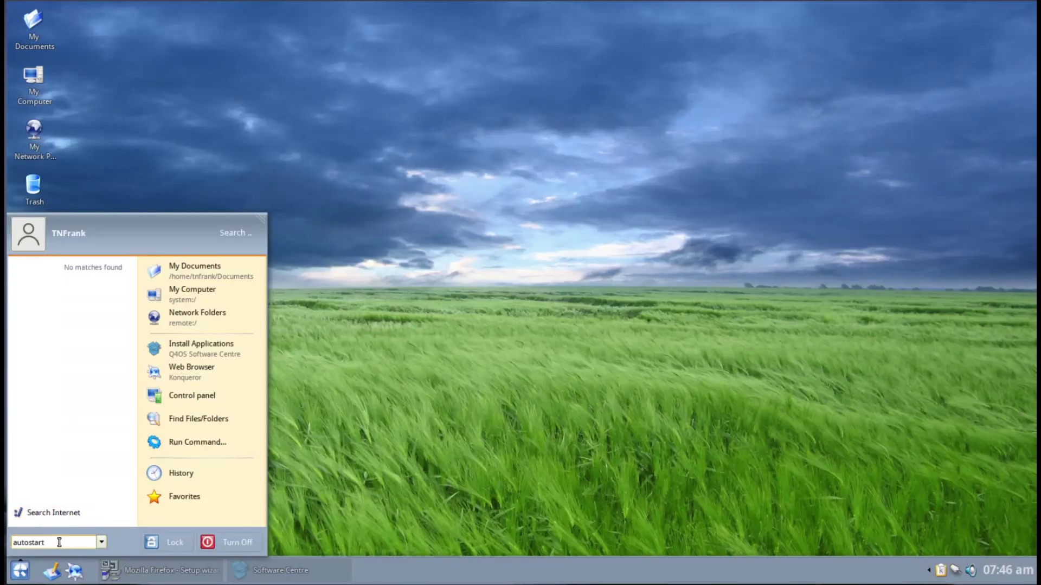
pyautogui.hotkey('ctrl', 'a')
pyautogui.press('BackSpace')
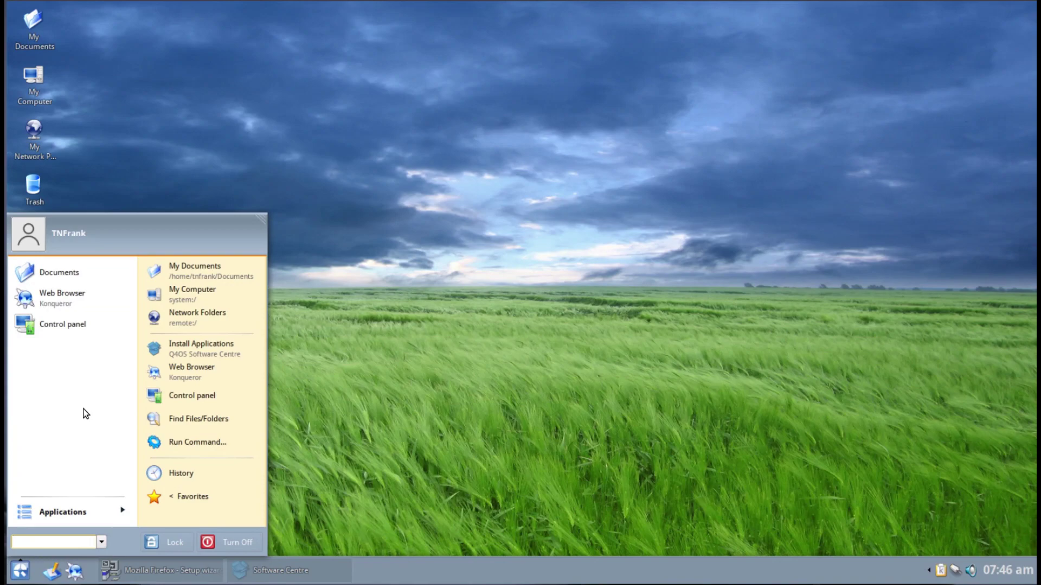
# Step: Browse Applications > Programs > Autostart, return to Programs, and right-click Autostart
pyautogui.click(116, 511)
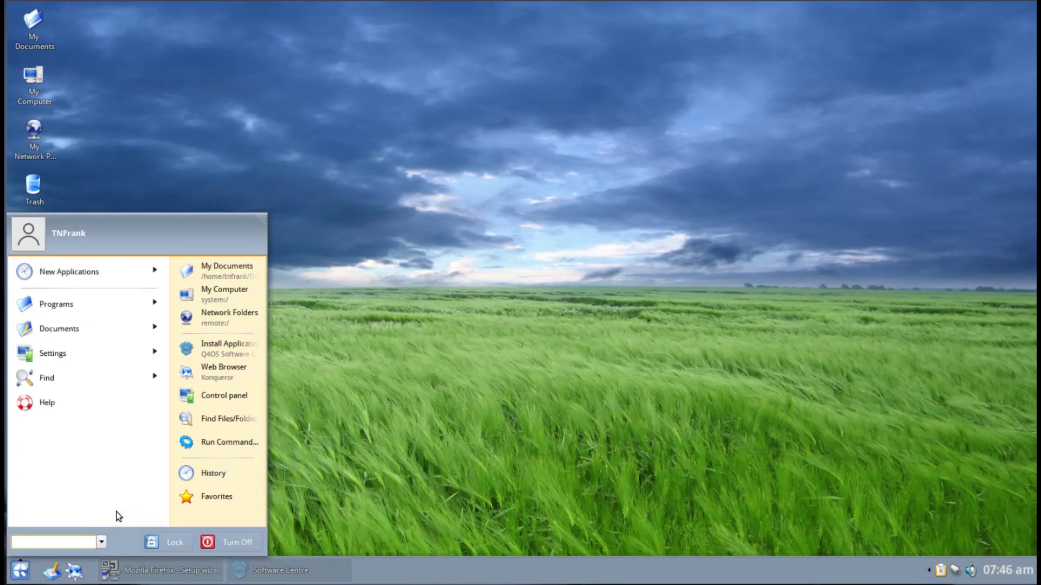
pyautogui.click(151, 301)
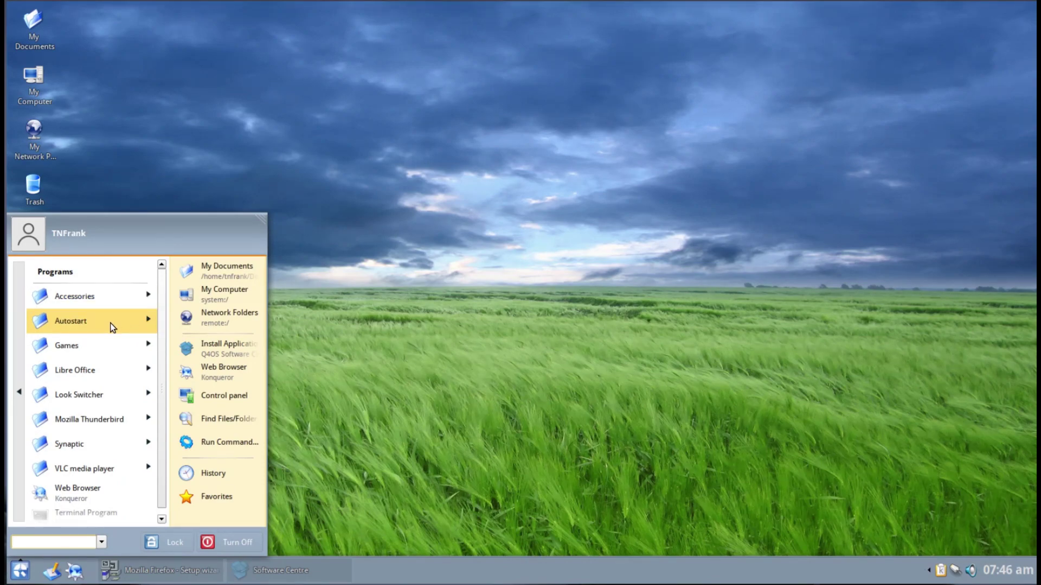
pyautogui.click(113, 326)
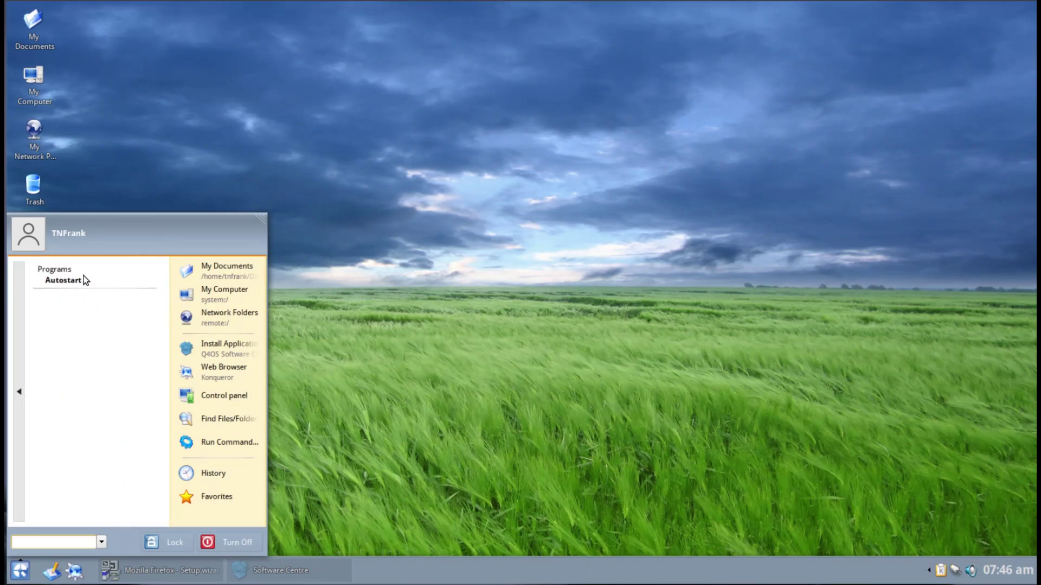
pyautogui.click(18, 392)
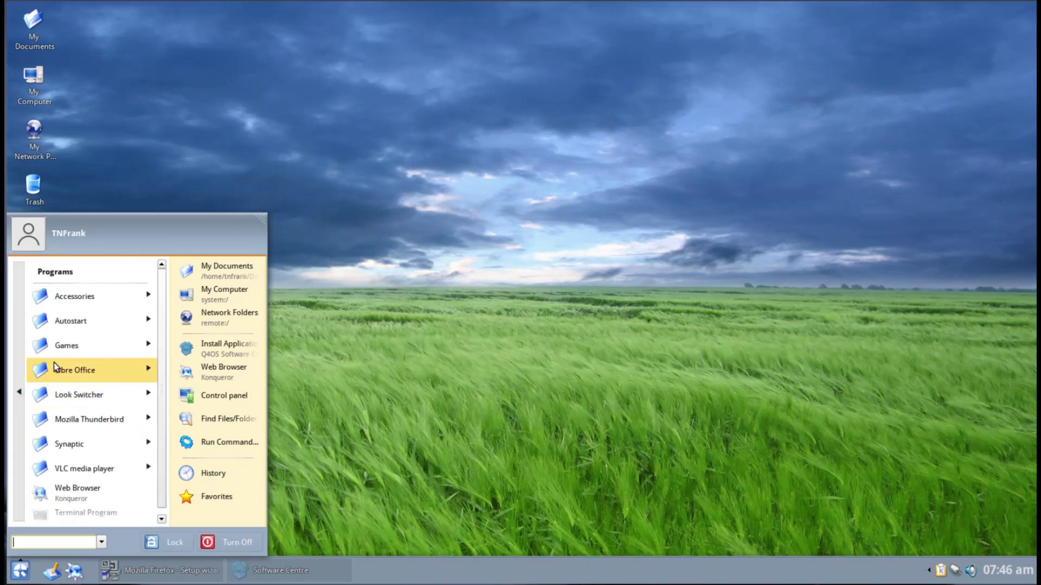
pyautogui.rightClick(89, 323)
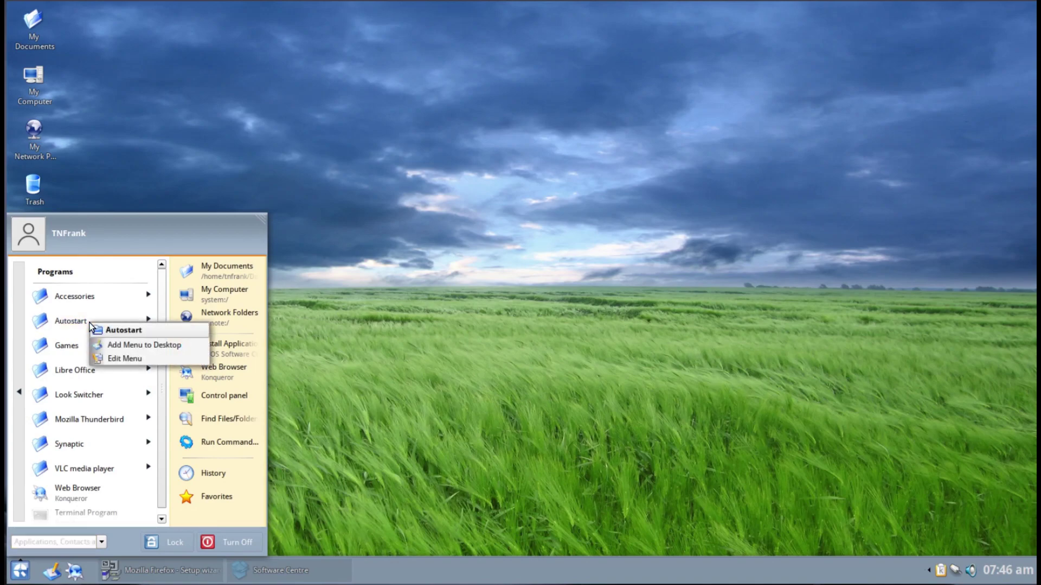
# Step: Open the Programs folder in the Menu Editor, review its Startup folder and entries, then close it
pyautogui.click(116, 362)
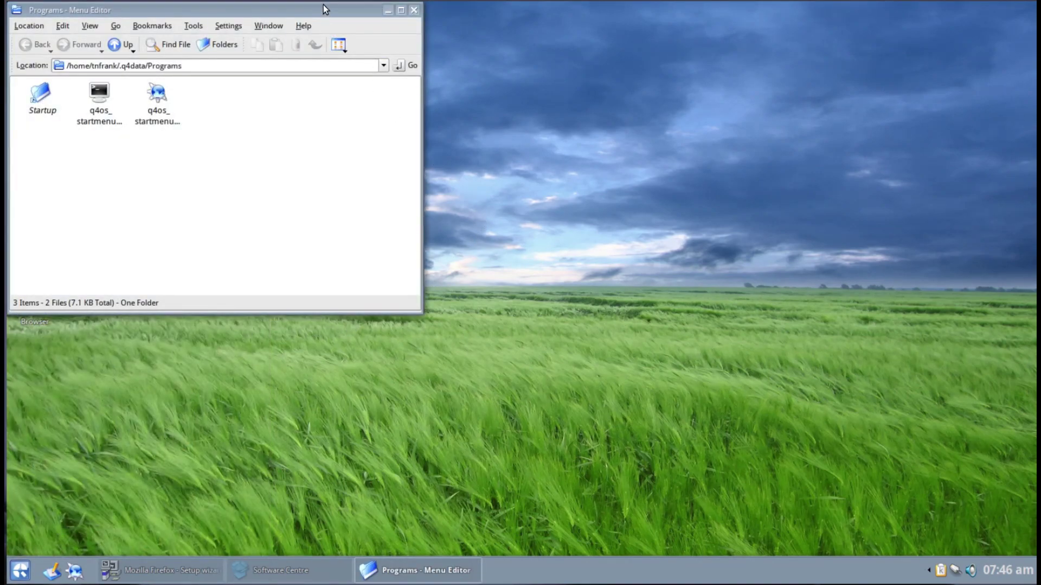
pyautogui.moveTo(323, 4); pyautogui.dragTo(823, 58)
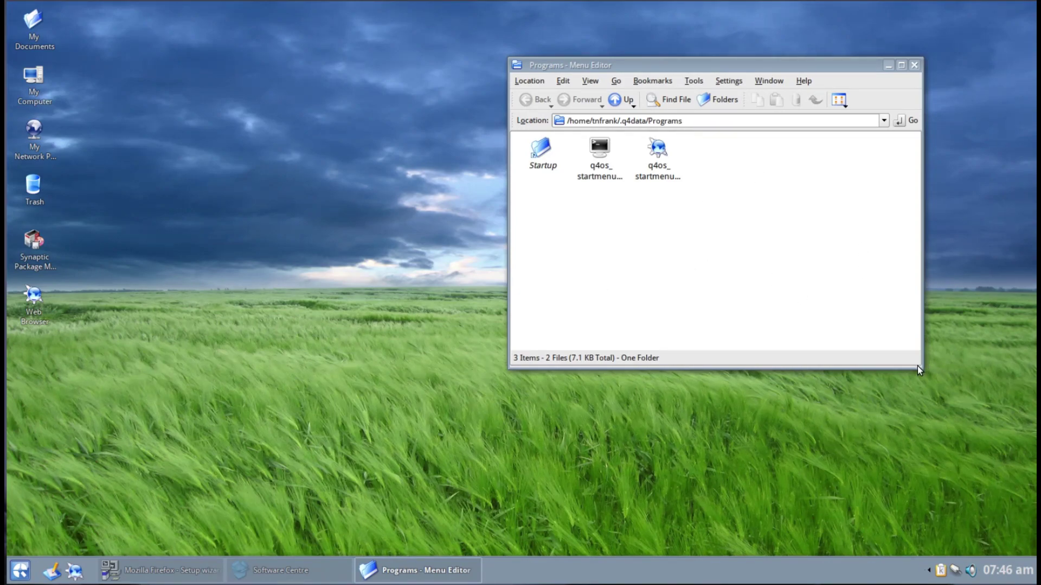
pyautogui.moveTo(919, 367); pyautogui.dragTo(864, 436)
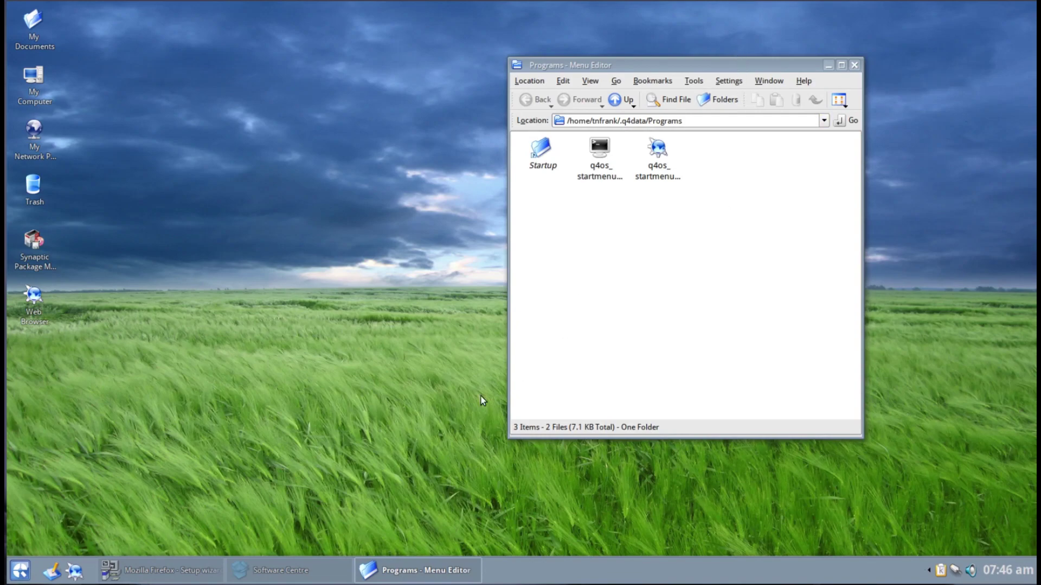
pyautogui.click(20, 570)
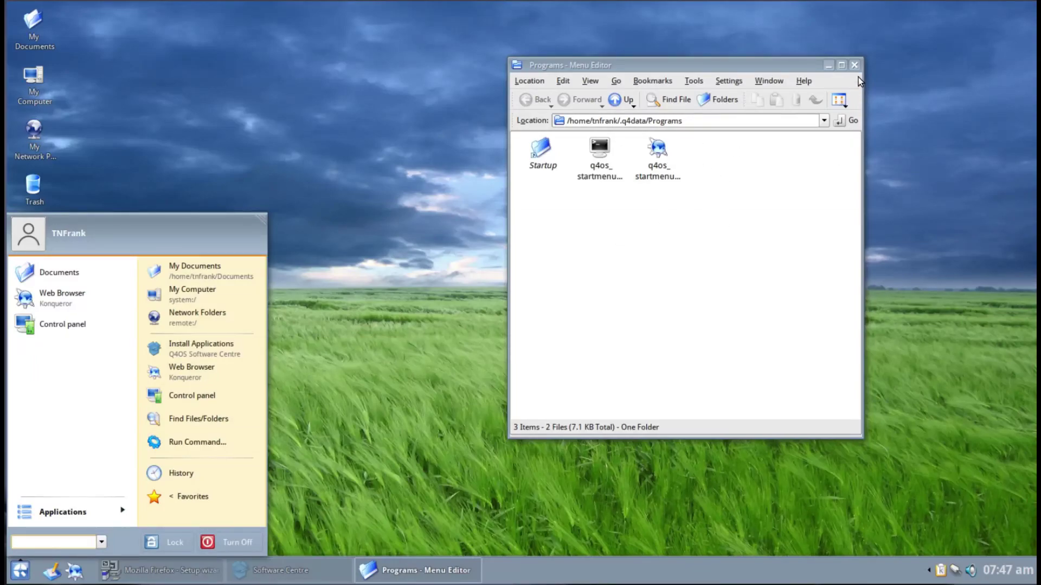
pyautogui.click(291, 220)
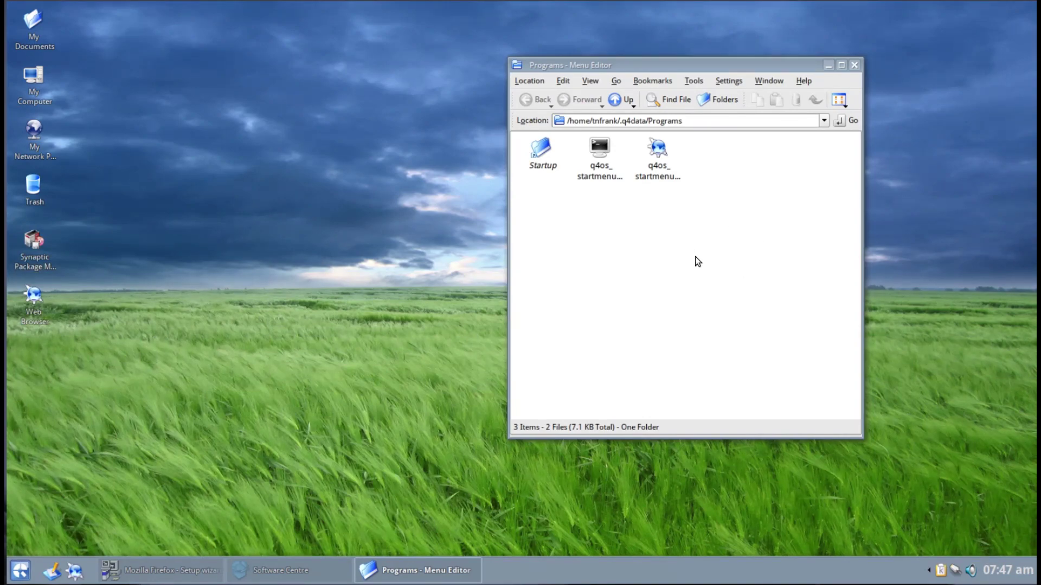
pyautogui.click(854, 65)
# Step: Restore both windows, cancel the Firefox installation, and select Update Manager in the Software Centre
pyautogui.click(169, 569)
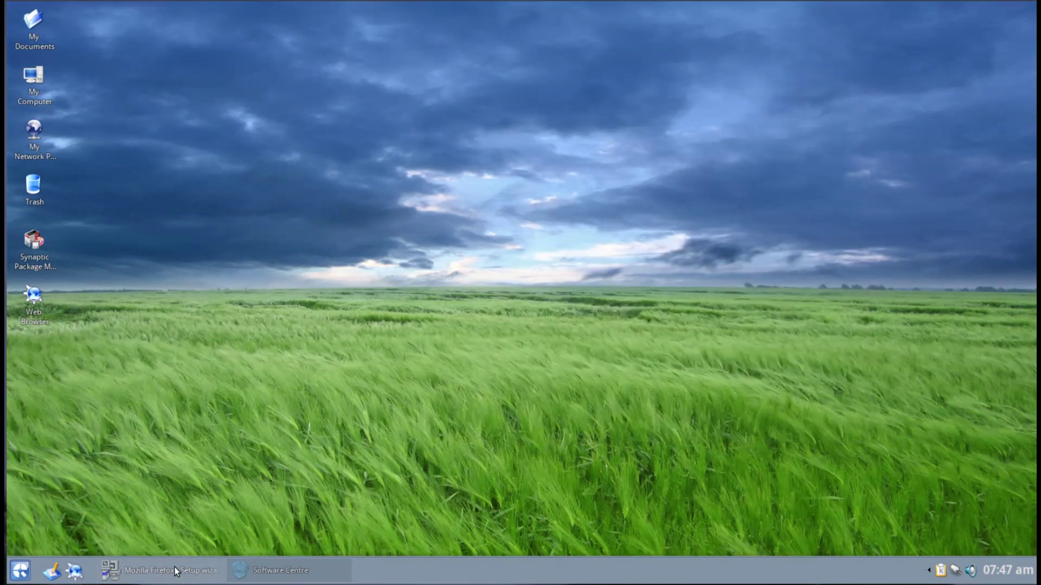
pyautogui.click(324, 567)
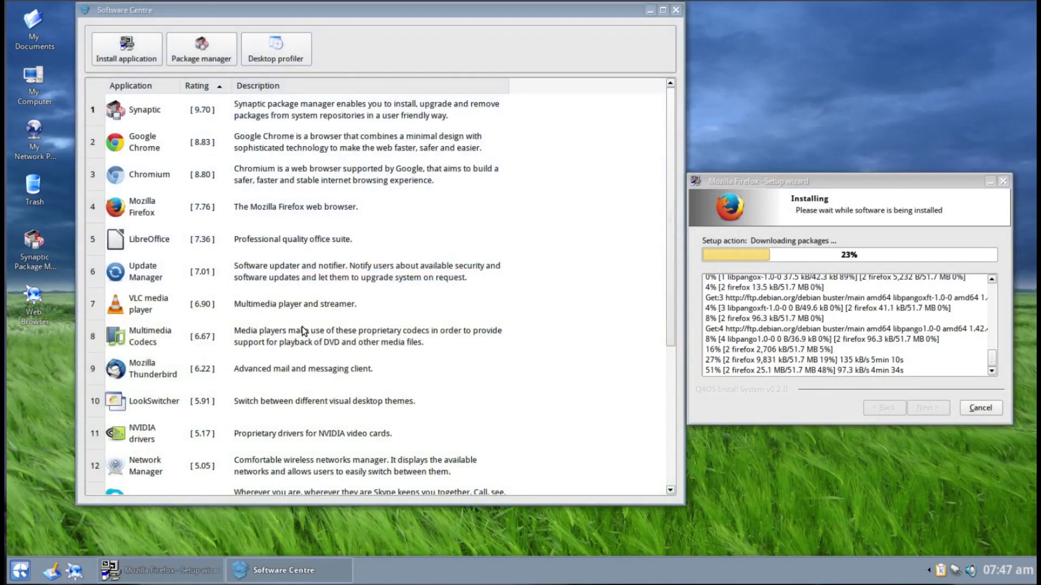
pyautogui.click(973, 411)
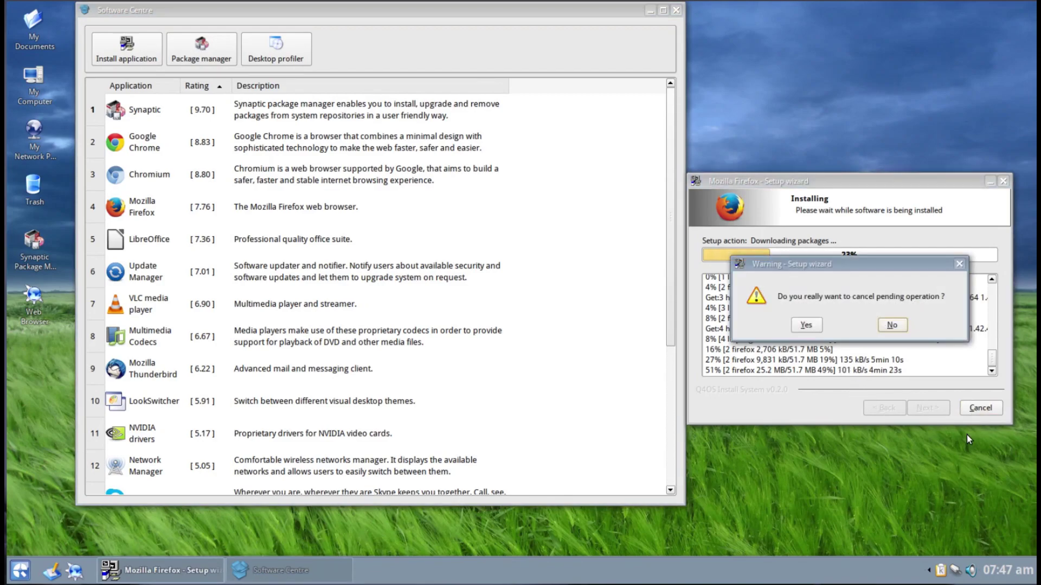
pyautogui.click(806, 327)
pyautogui.click(597, 268)
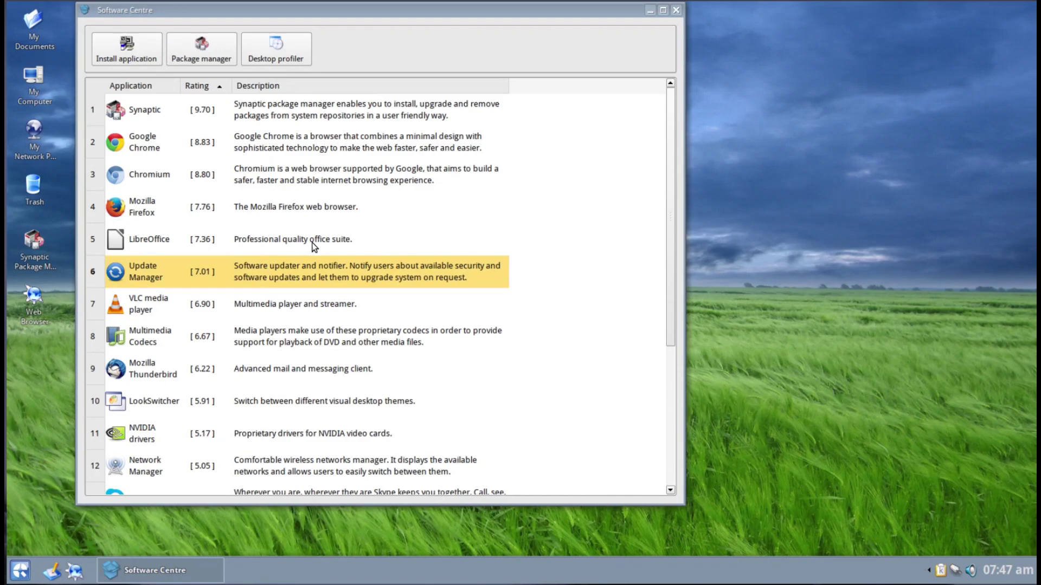
# Step: Open the Desktop Profiler and enlarge its window to show the three software profiles
pyautogui.click(294, 53)
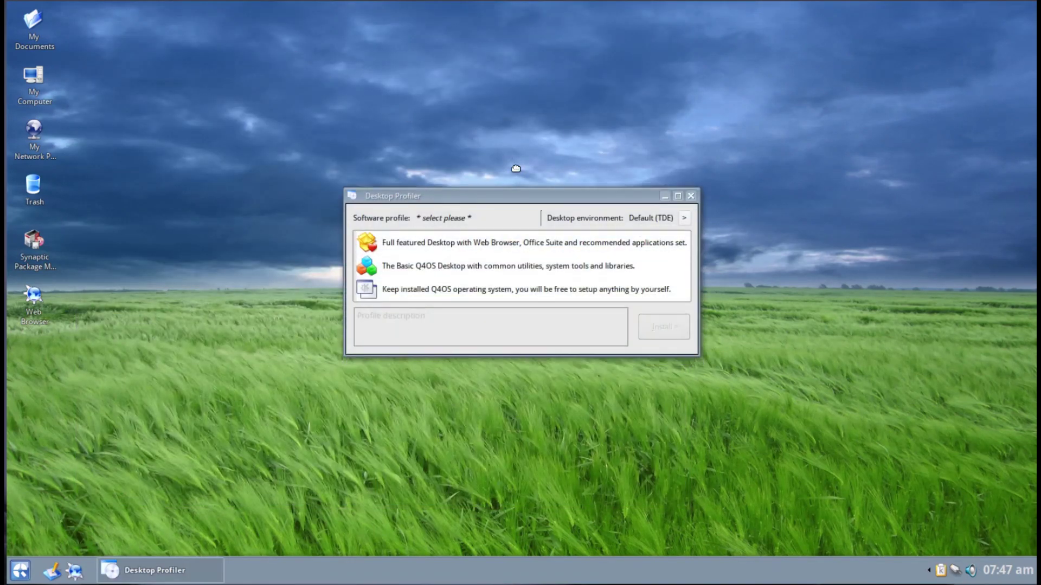
pyautogui.moveTo(519, 199); pyautogui.dragTo(490, 65)
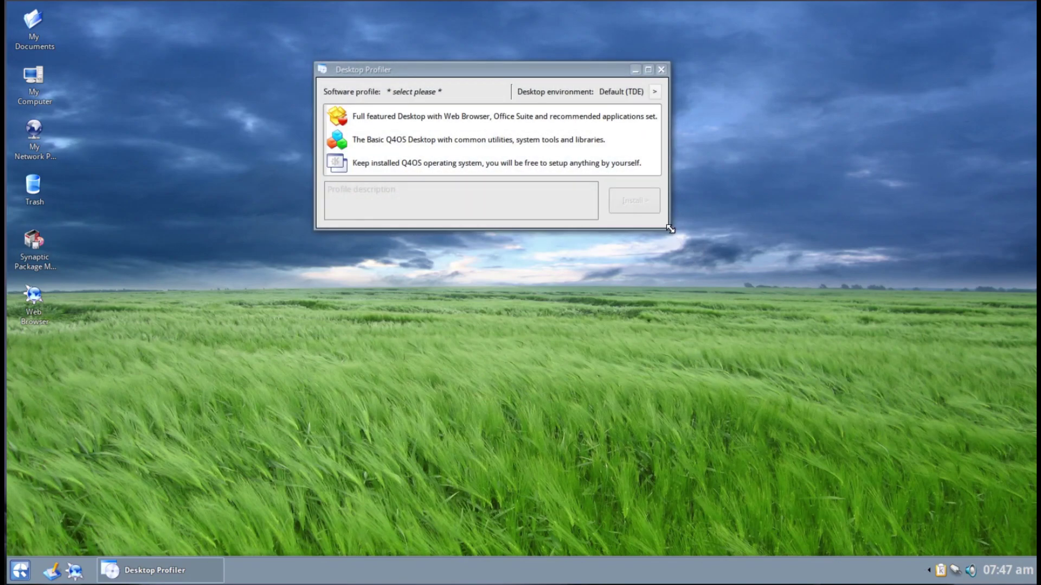
pyautogui.moveTo(670, 232); pyautogui.dragTo(764, 376)
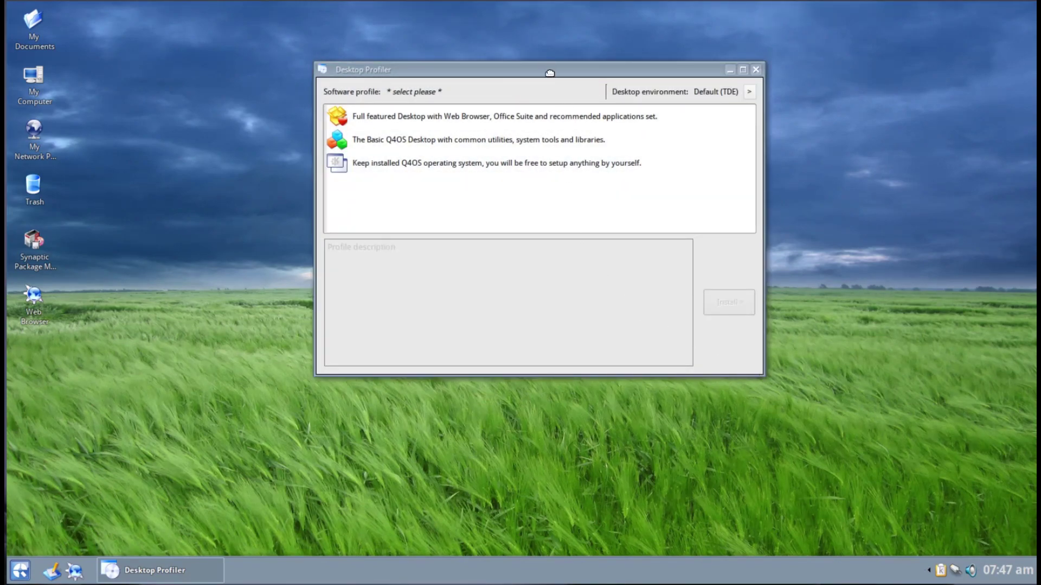
pyautogui.moveTo(554, 75); pyautogui.dragTo(584, 143)
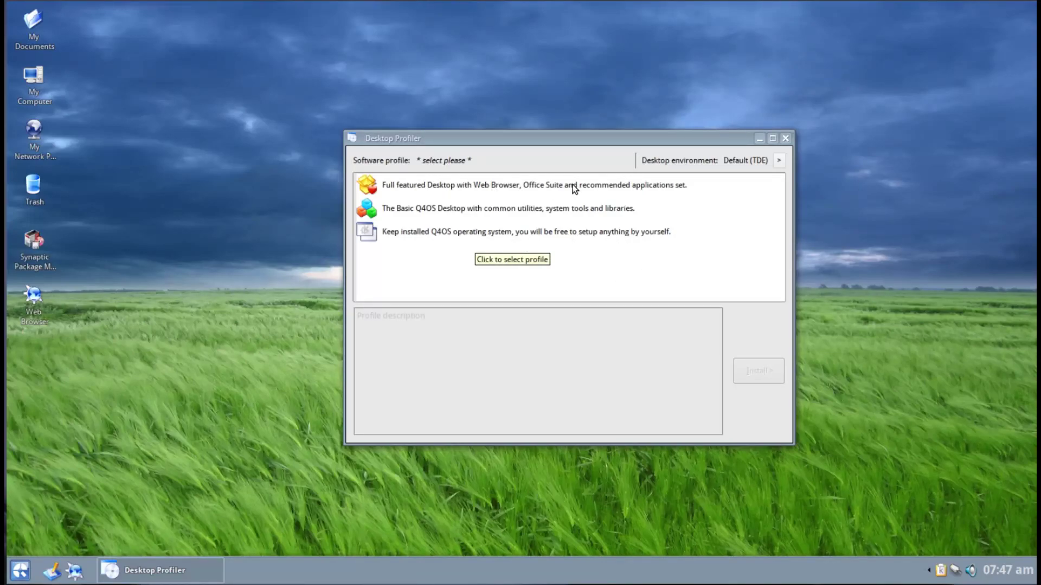
# Step: Close the Desktop Profiler and launch Synaptic Package Manager from the Software Centre
pyautogui.click(785, 139)
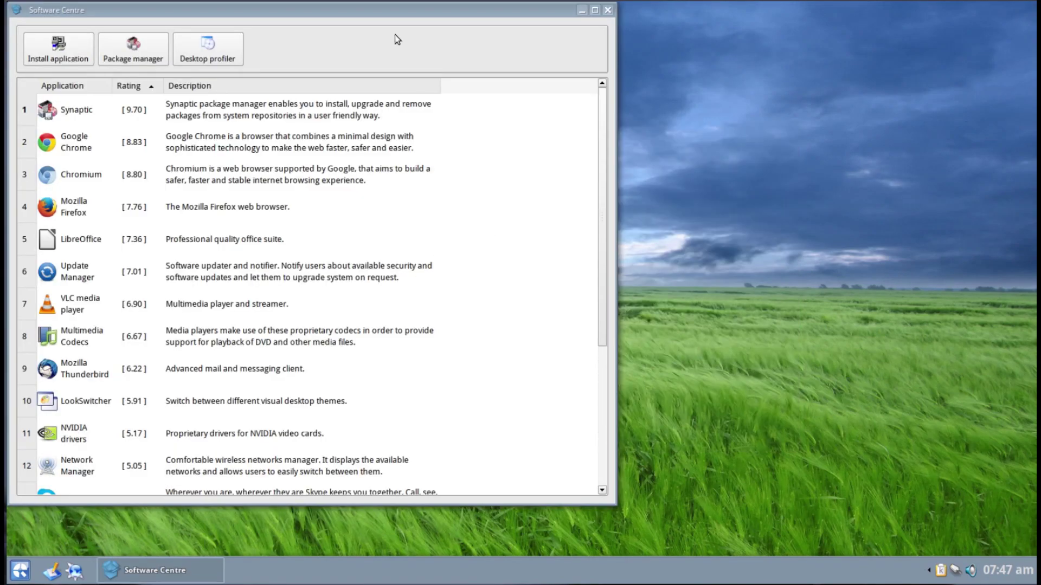
pyautogui.moveTo(400, 14); pyautogui.dragTo(613, 12)
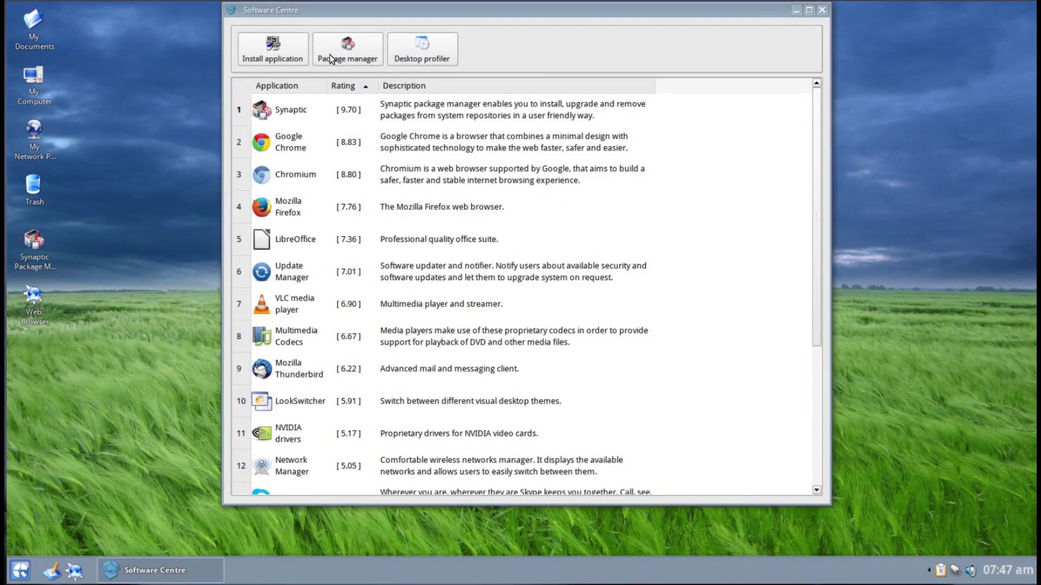
pyautogui.click(330, 54)
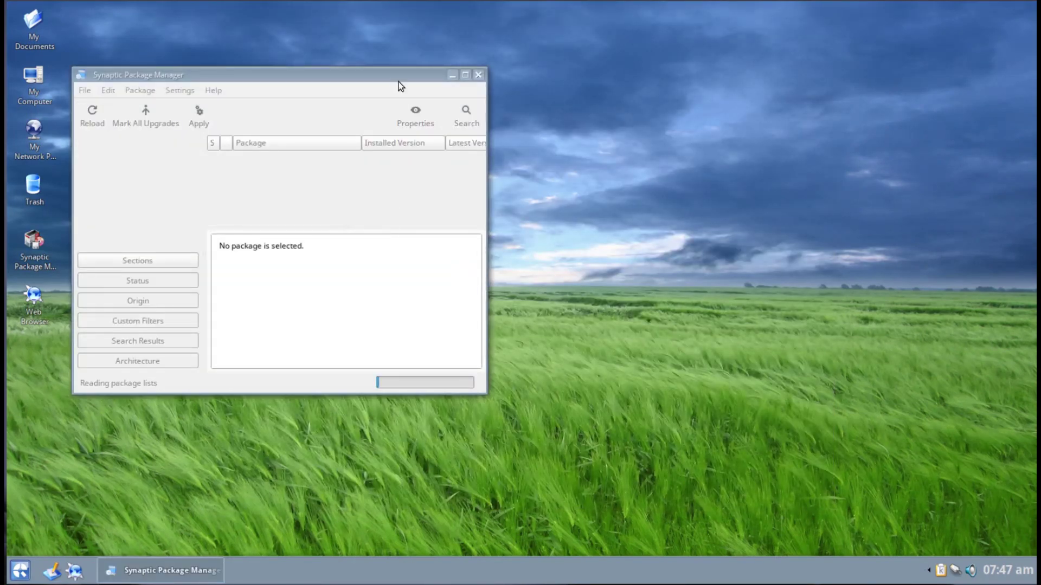
pyautogui.moveTo(399, 80); pyautogui.dragTo(403, 7)
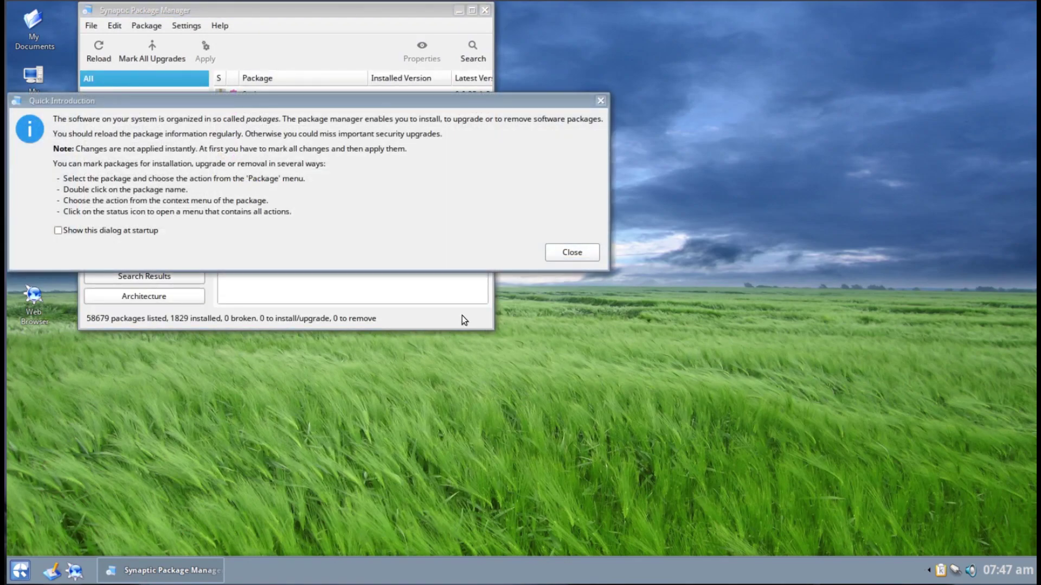
# Step: Dismiss Synaptic's Quick Introduction and enlarge the window and package list pane
pyautogui.click(586, 248)
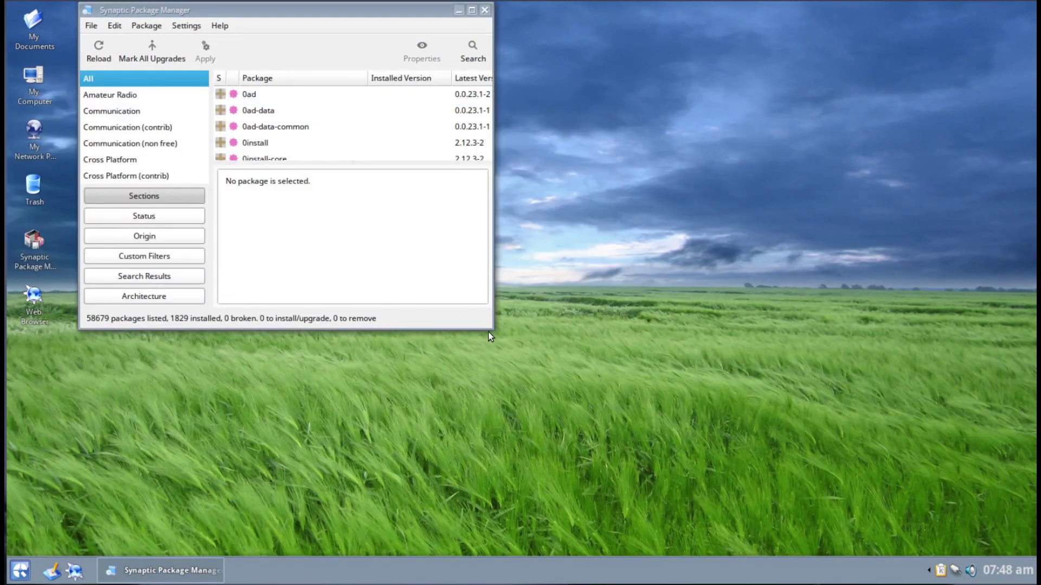
pyautogui.moveTo(520, 343); pyautogui.dragTo(961, 541)
pyautogui.moveTo(521, 246); pyautogui.dragTo(524, 380)
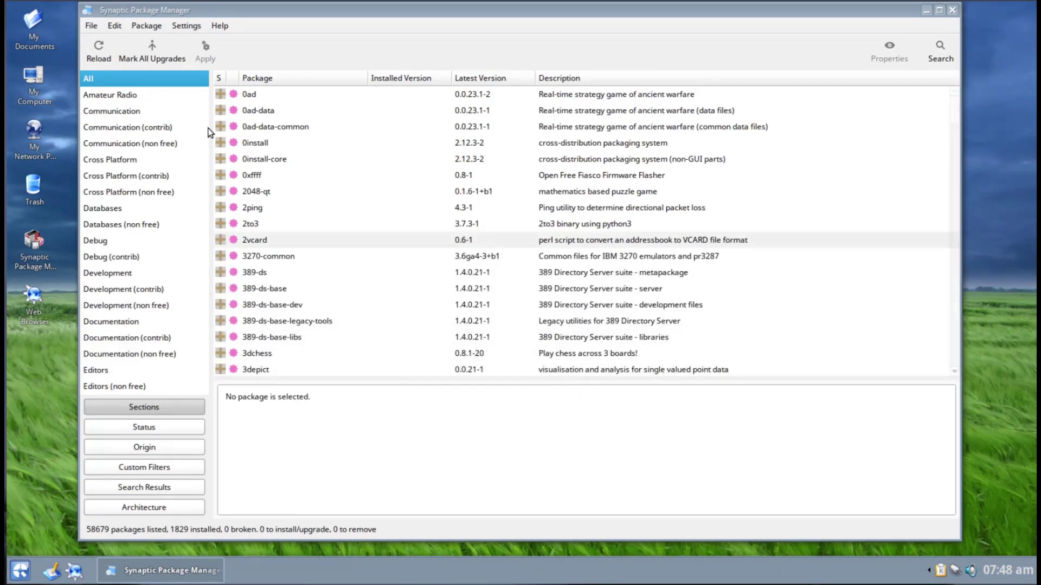
# Step: Open the Settings > Repositories list, enlarged to show all software sources
pyautogui.click(186, 25)
pyautogui.click(205, 58)
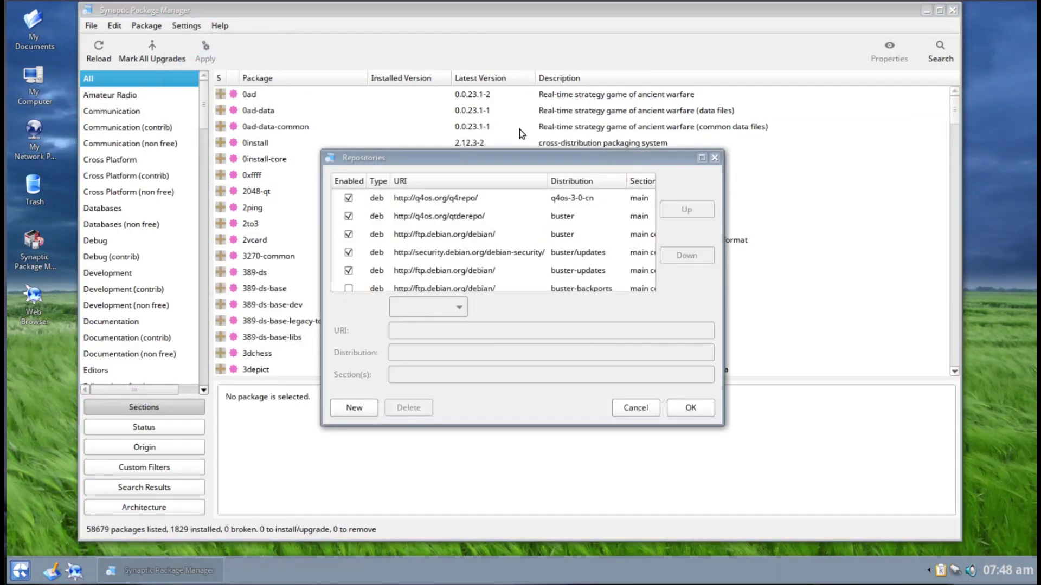
pyautogui.moveTo(526, 161); pyautogui.dragTo(505, 81)
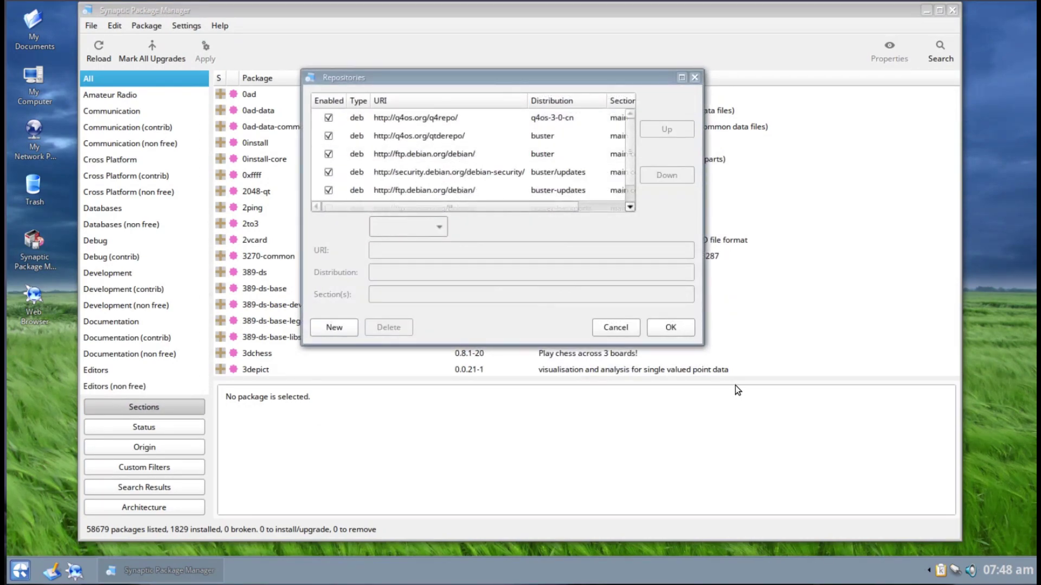
pyautogui.moveTo(704, 345); pyautogui.dragTo(890, 508)
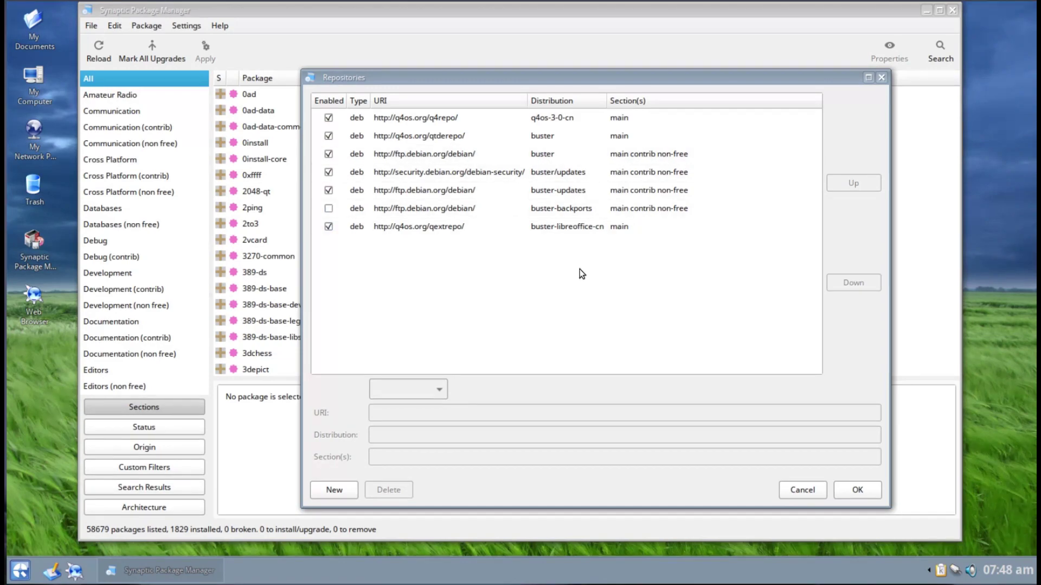
# Step: Enable buster-backports and reload package information, bringing the list to 58709 packages
pyautogui.click(327, 208)
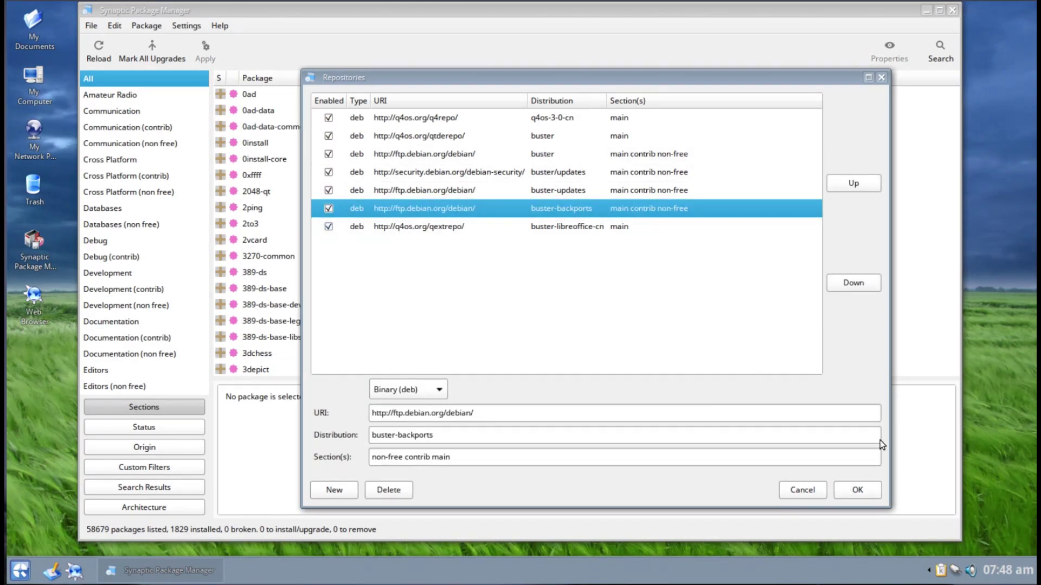
pyautogui.click(861, 489)
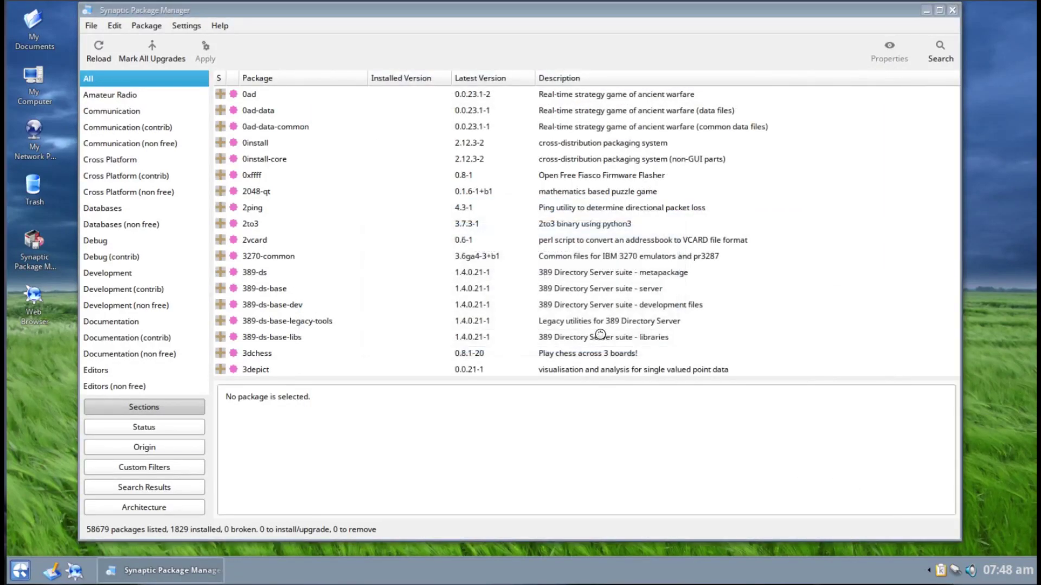
pyautogui.click(597, 337)
pyautogui.moveTo(578, 195); pyautogui.dragTo(594, 129)
# Step: Search Synaptic's packages for 'task manager'
pyautogui.click(940, 50)
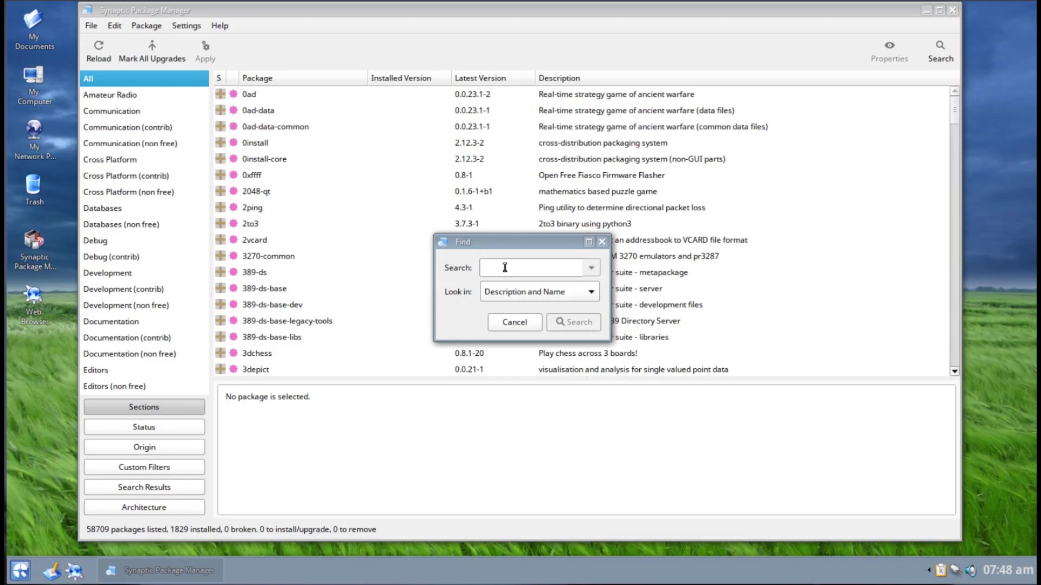
pyautogui.write('task manag')
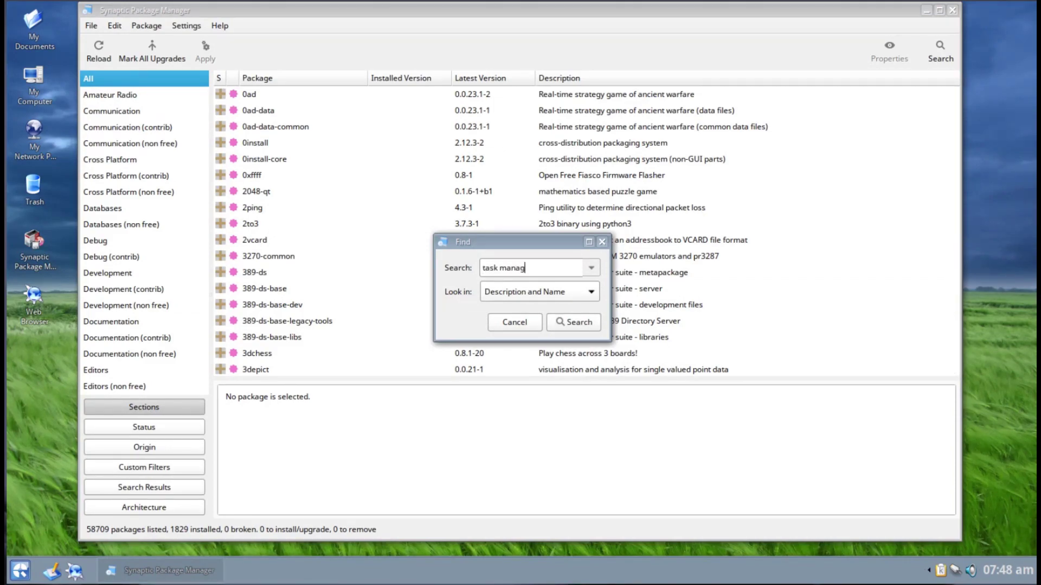
pyautogui.write('er')
pyautogui.press('Return')
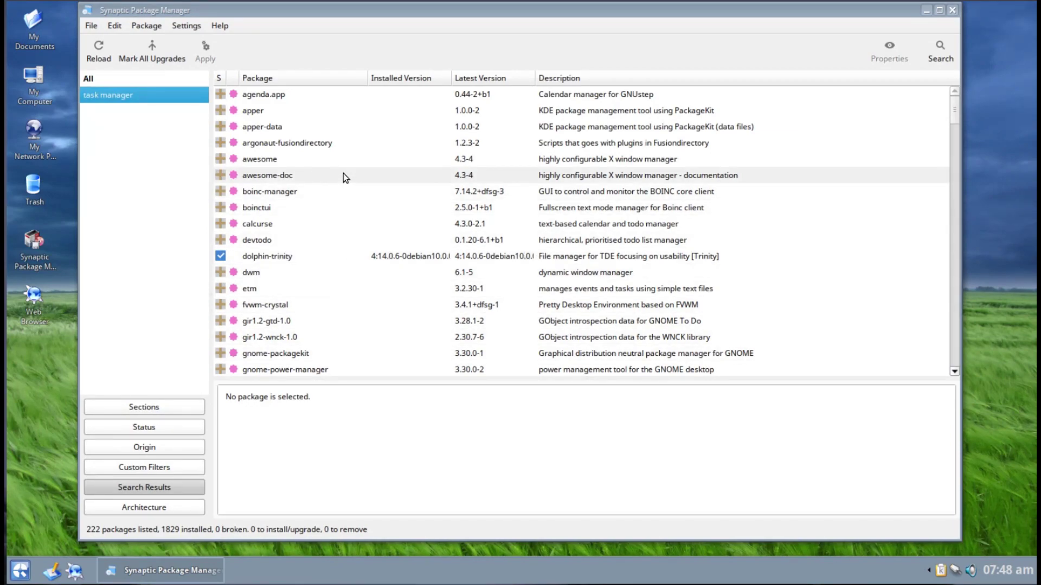
# Step: Browse the 222 'task manager' results, then return to the top of the list
pyautogui.scroll(-5, 343, 174)
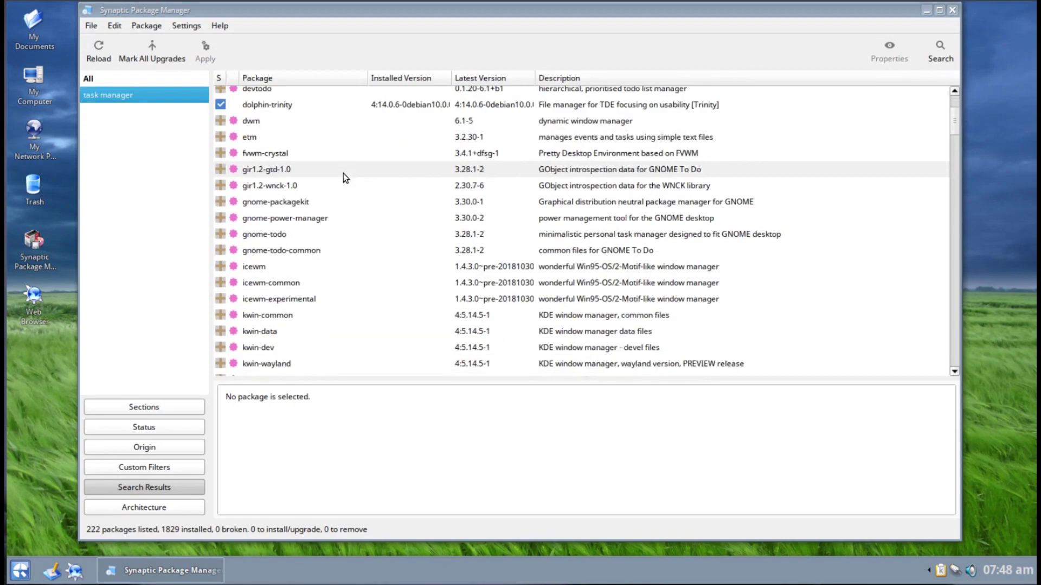
pyautogui.scroll(-2, 343, 173)
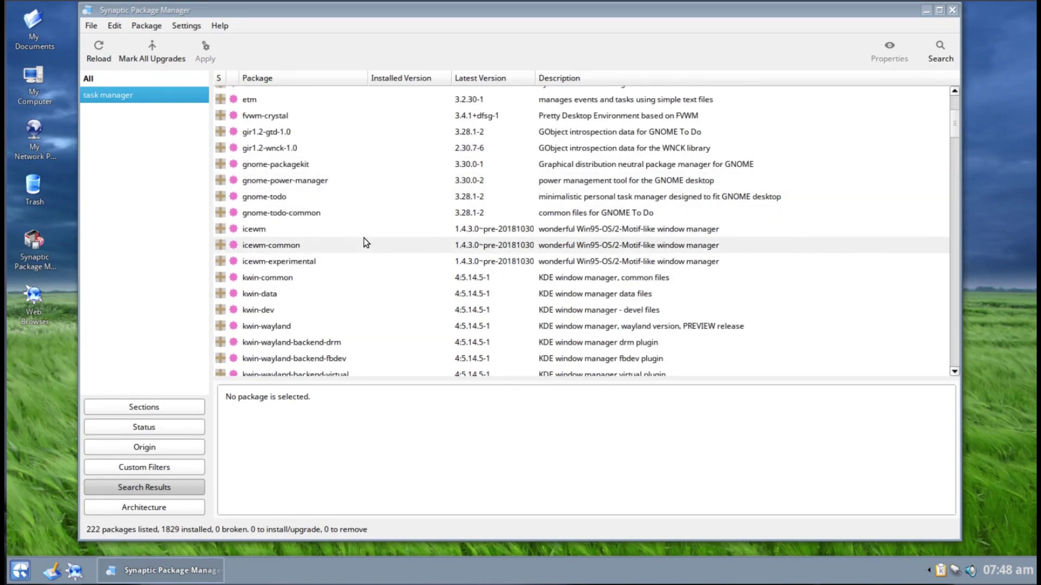
pyautogui.scroll(-7, 369, 234)
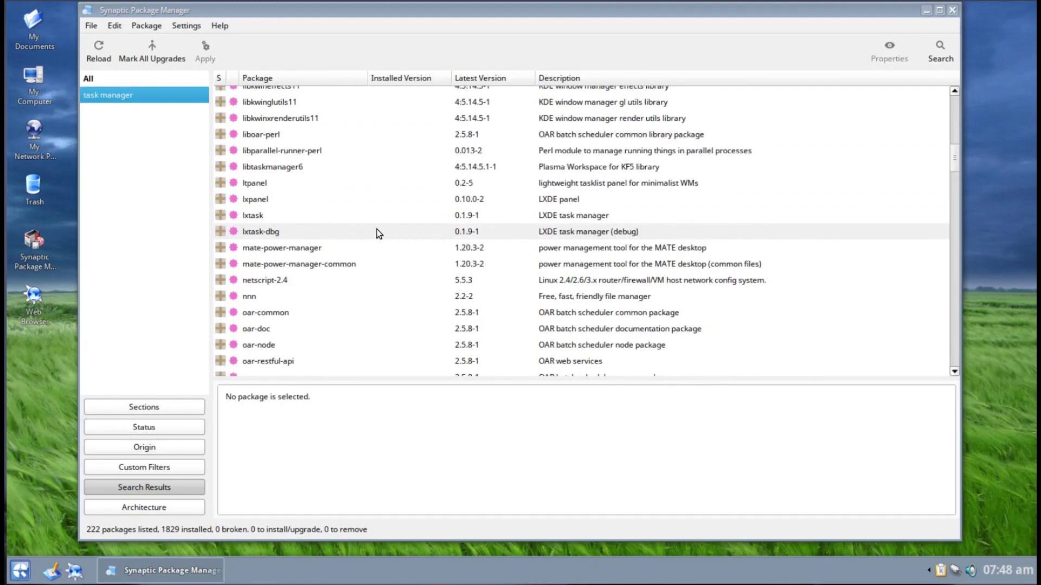
pyautogui.scroll(-5, 377, 230)
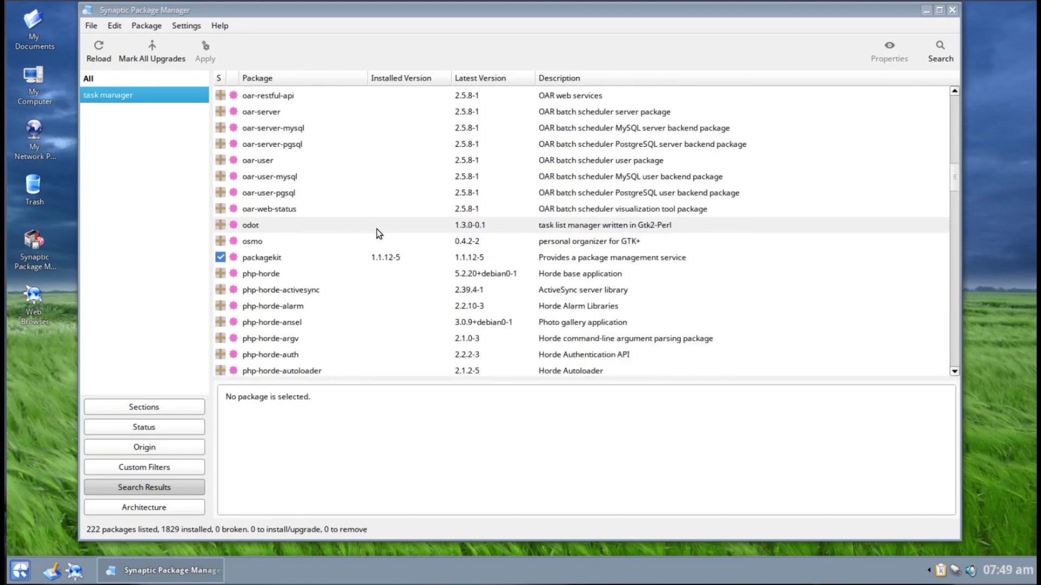
pyautogui.scroll(-5, 376, 234)
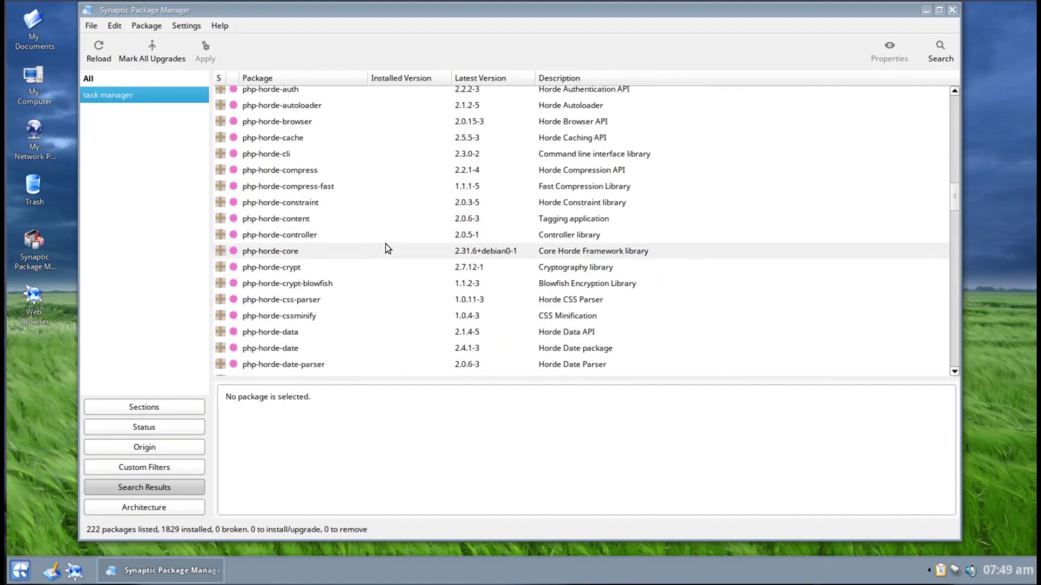
pyautogui.scroll(-16, 385, 243)
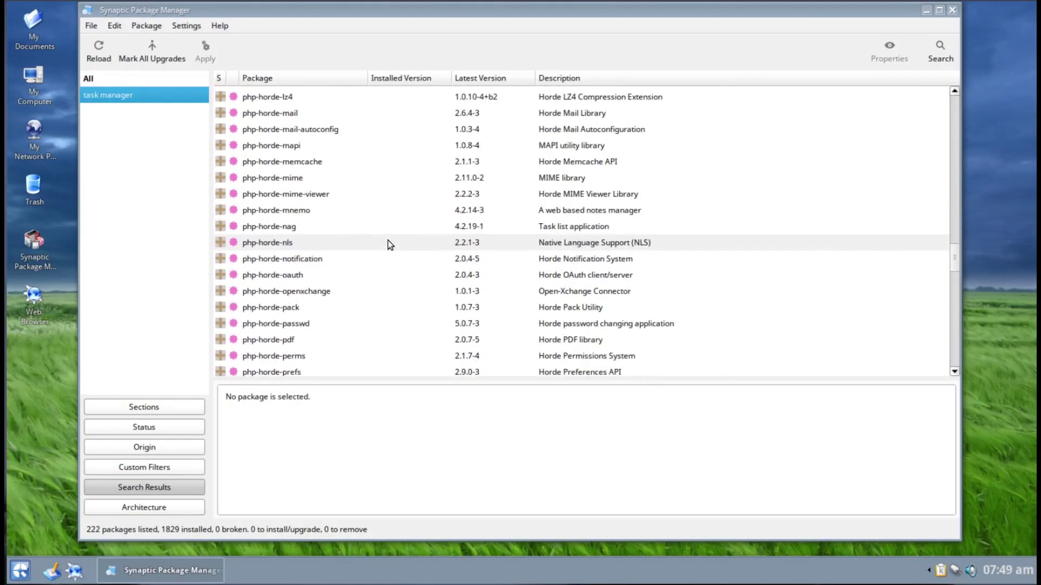
pyautogui.scroll(-10, 388, 244)
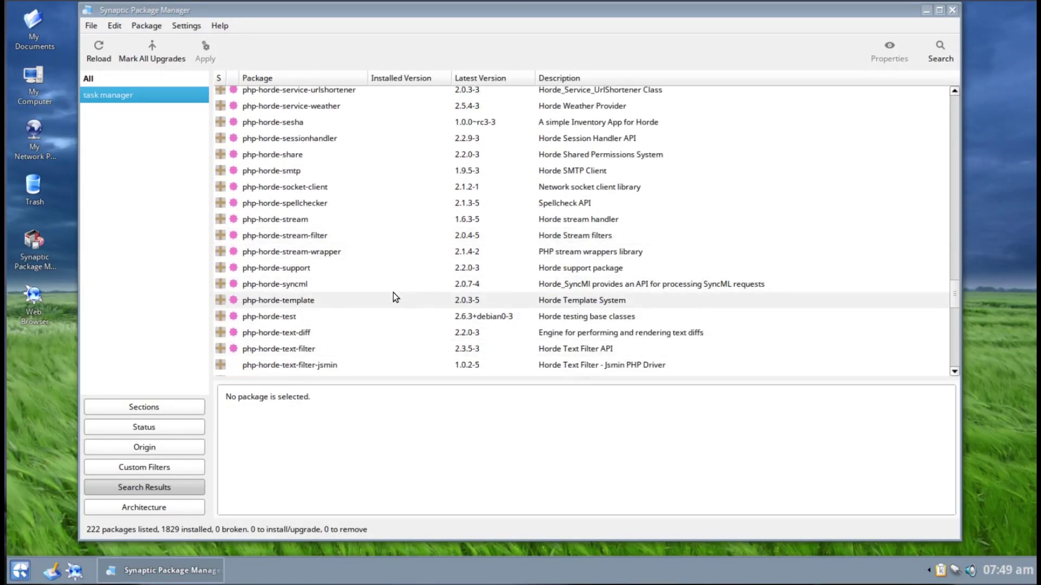
pyautogui.scroll(9, 394, 292)
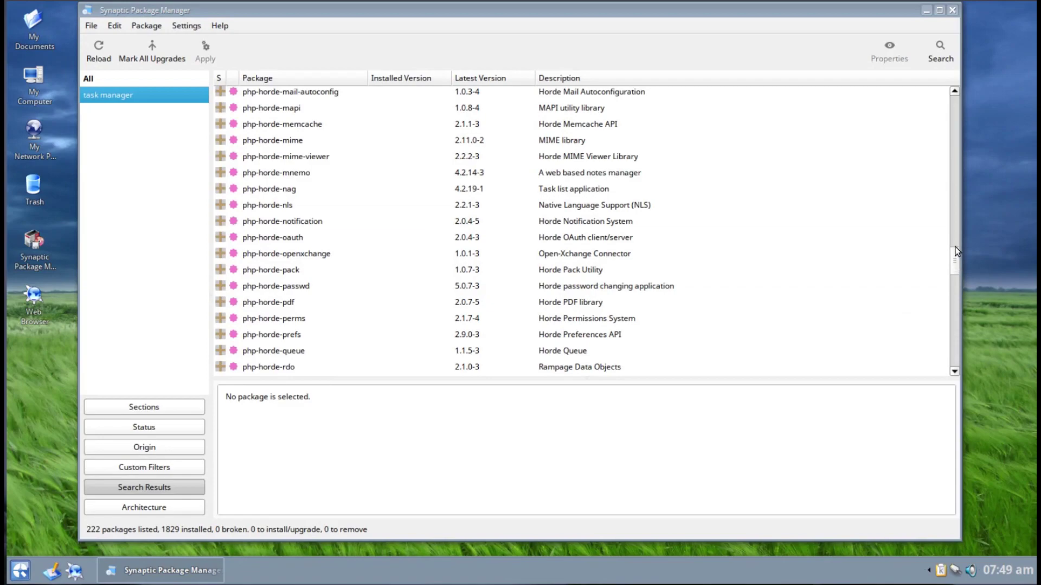
pyautogui.moveTo(955, 246); pyautogui.dragTo(942, 96)
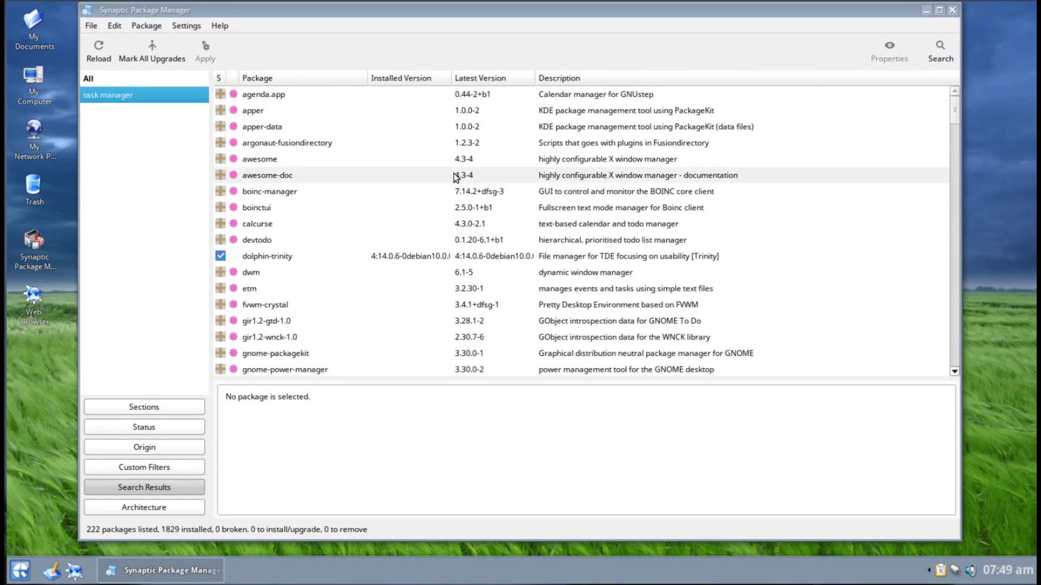
# Step: Close Synaptic and browse the Software Centre's rated applications list
pyautogui.click(951, 10)
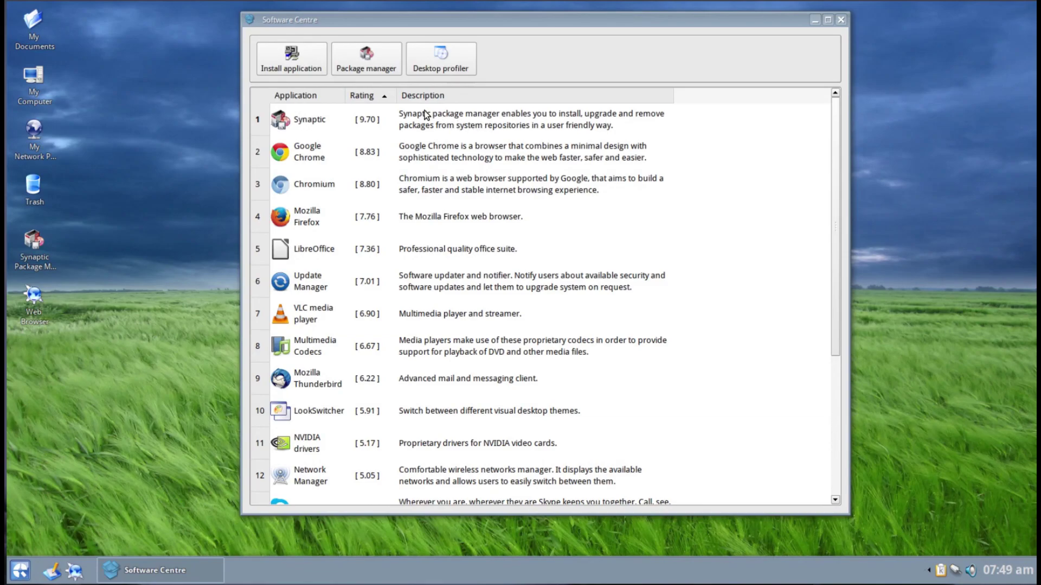
pyautogui.scroll(-4, 432, 302)
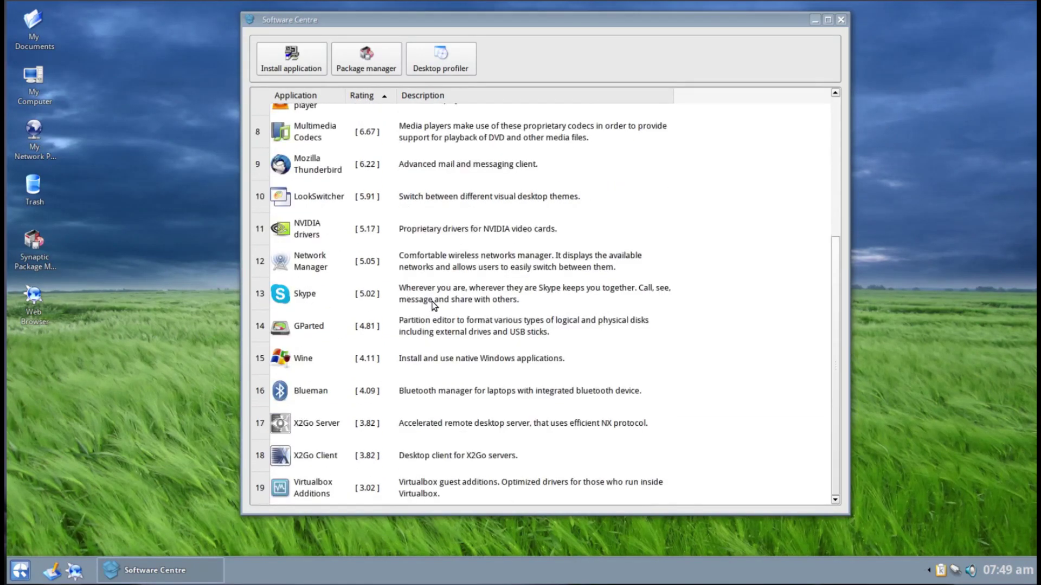
pyautogui.scroll(4, 431, 303)
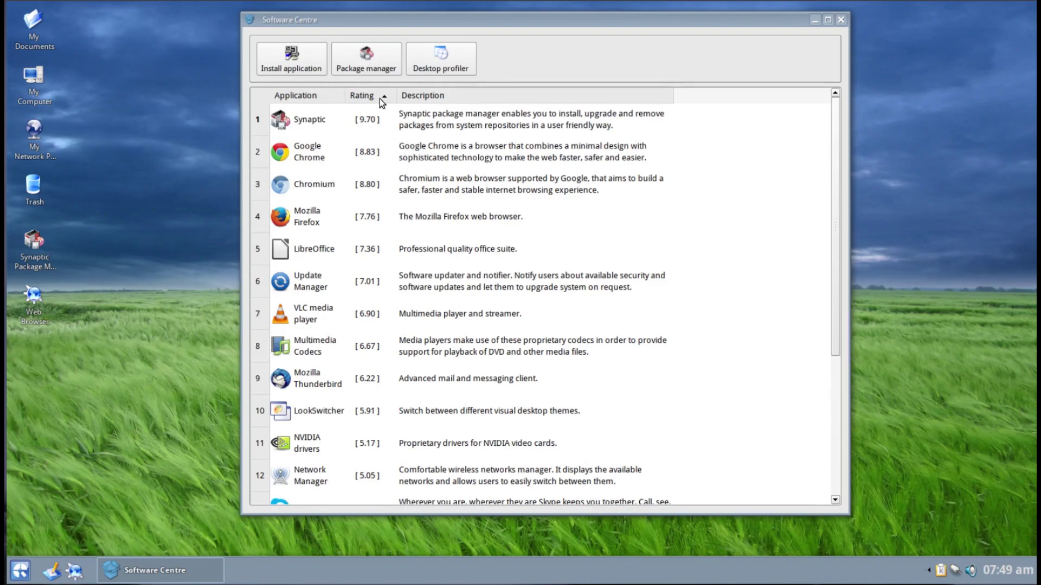
# Step: Close the Q4OS Software Centre window to reveal the bare Storm Blue desktop
pyautogui.click(841, 20)
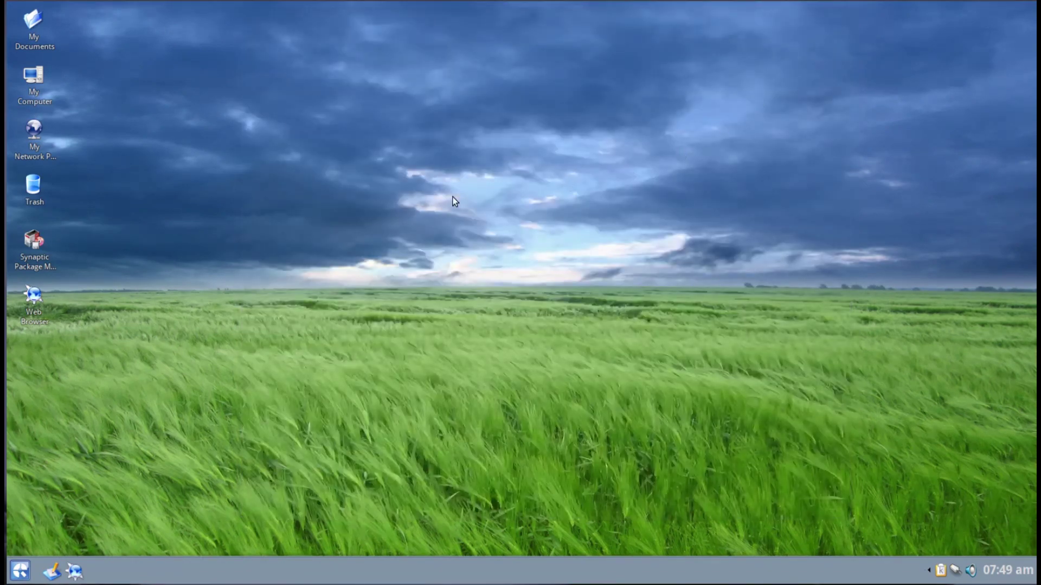